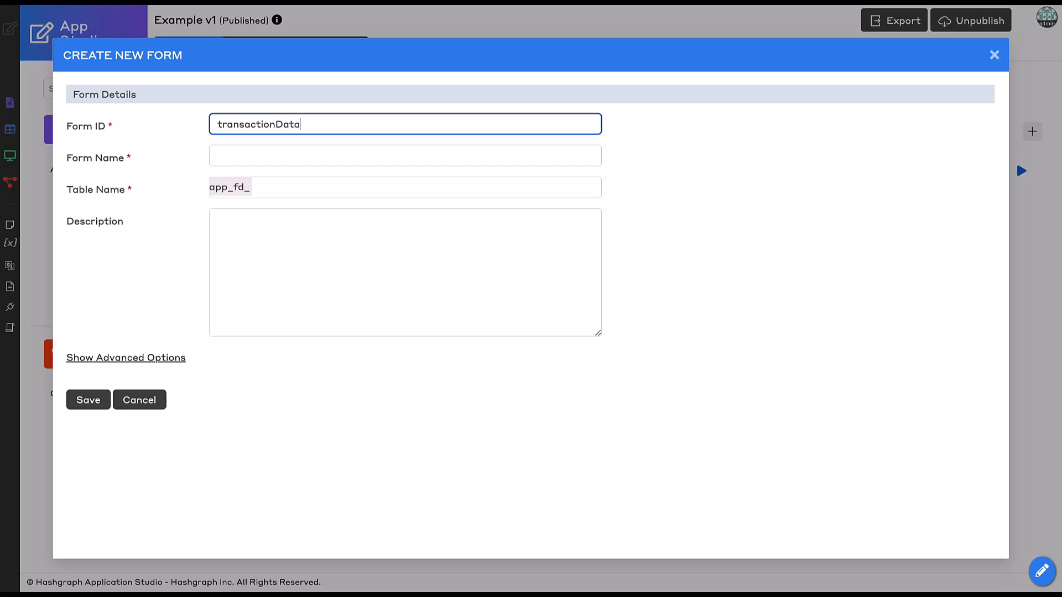
Create the form with ID transactionDetails, name Transaction Details and table name transaction_data
key("Tab")
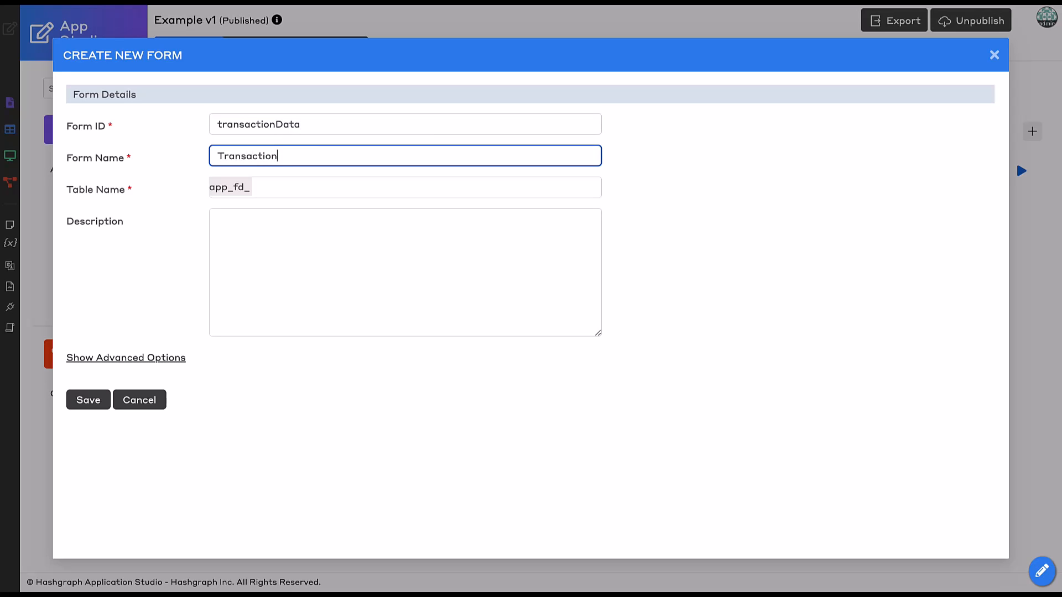
type("Transaction Details")
left_click(314, 123)
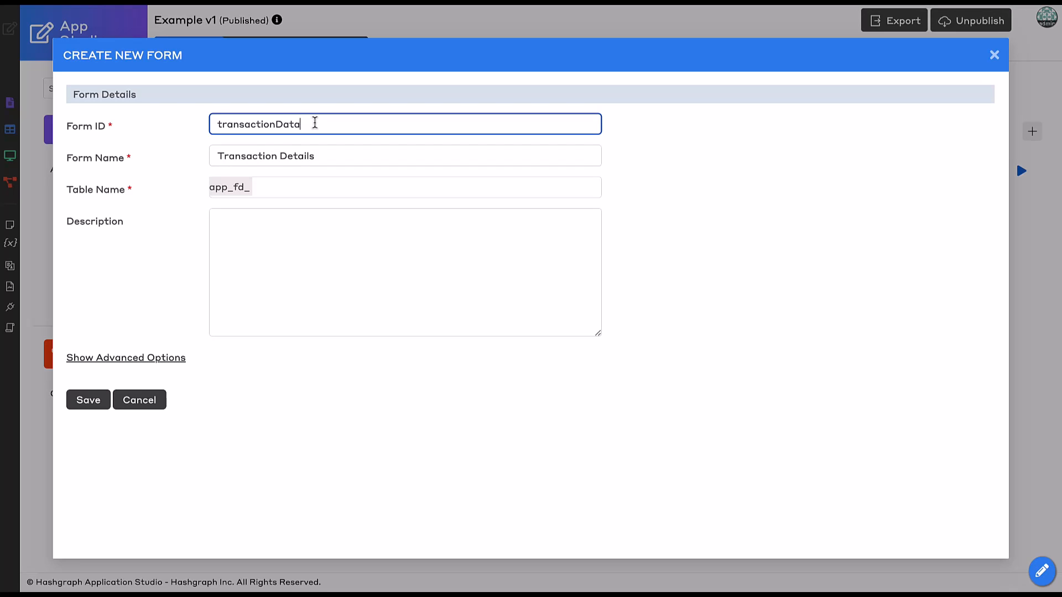
left_click(295, 184)
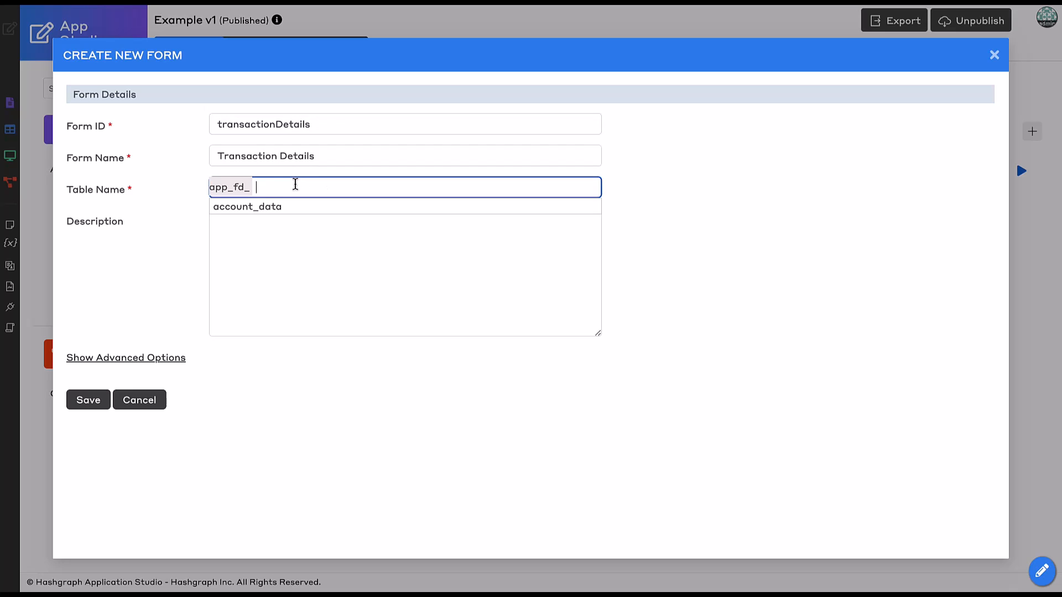
type("transaction_data")
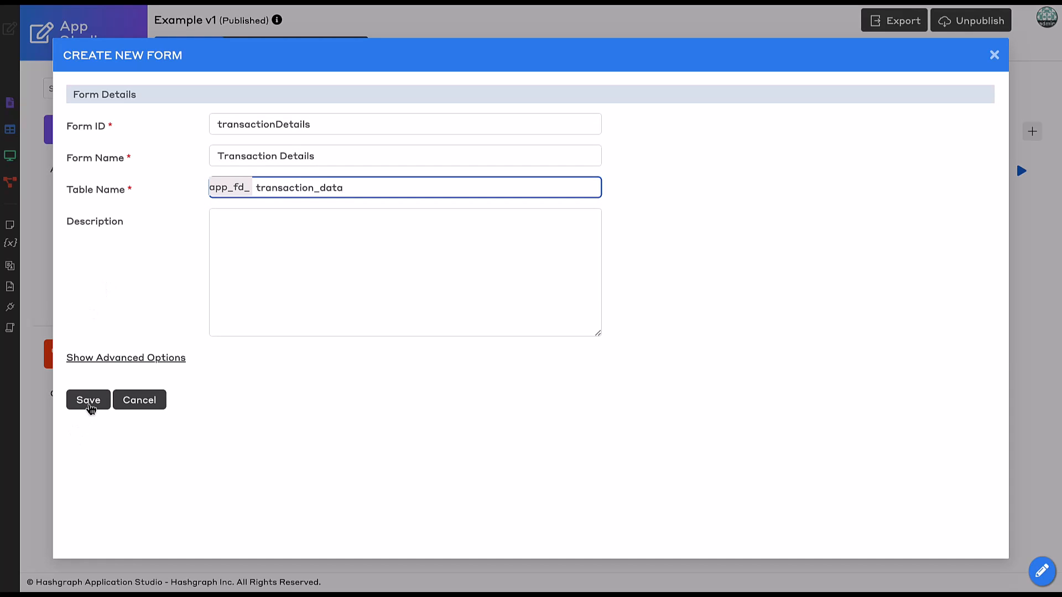
left_click(90, 408)
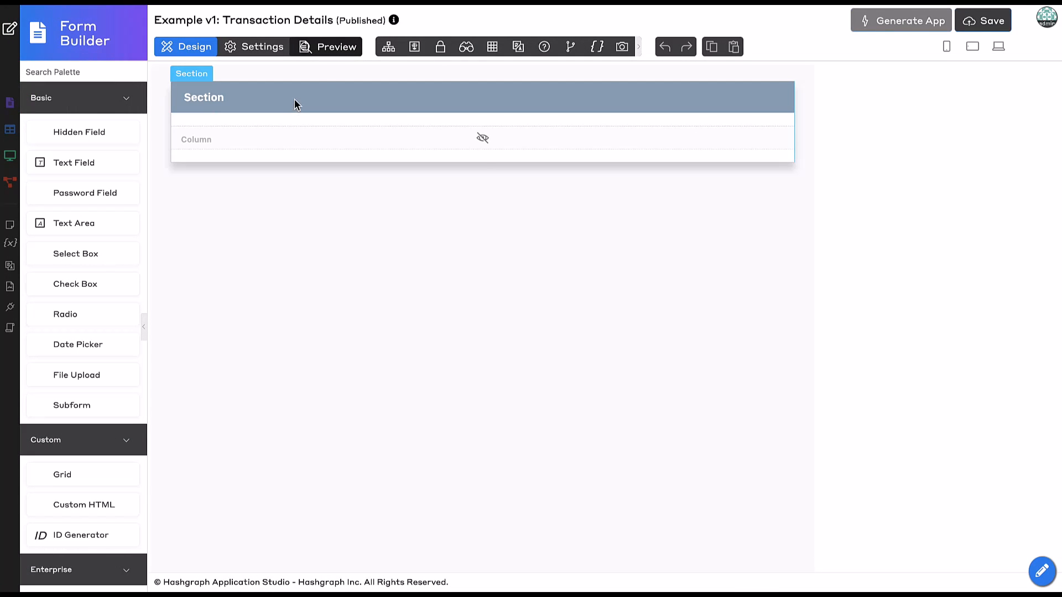
Change the form section's label to Tx Details and apply it
left_click(294, 98)
double_click(824, 204)
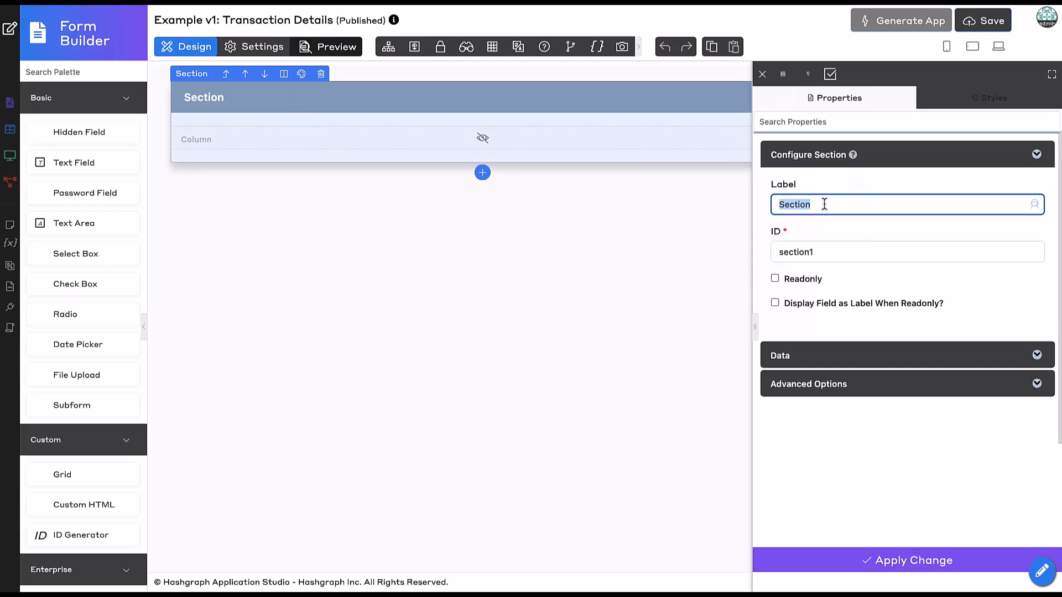
type("Tx Details")
left_click(878, 560)
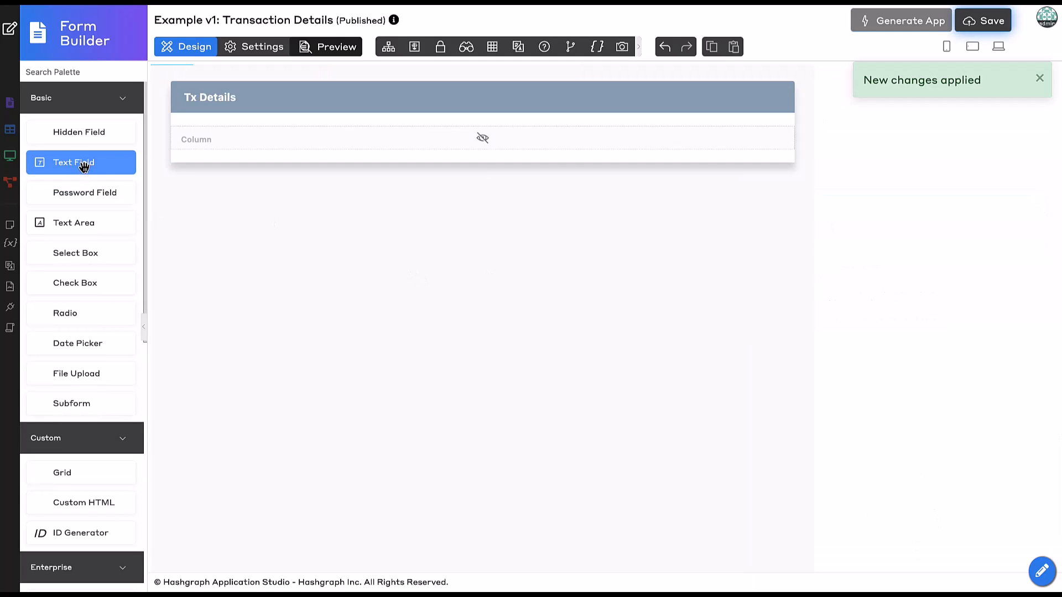
Add two text fields to the Tx Details section and place a select box above them
left_click_drag(84, 167, 231, 138)
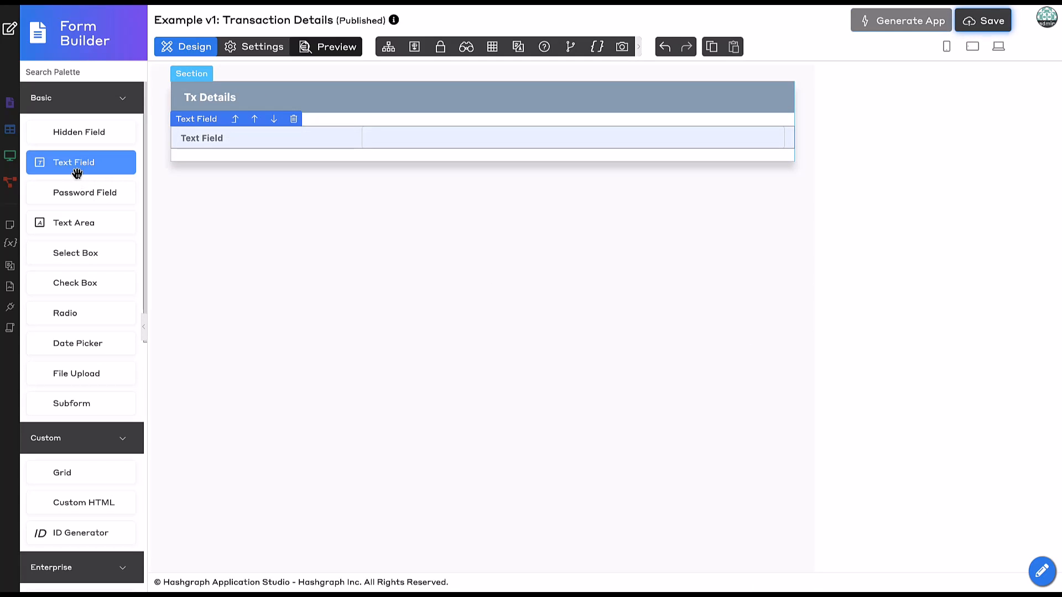
left_click_drag(77, 173, 230, 144)
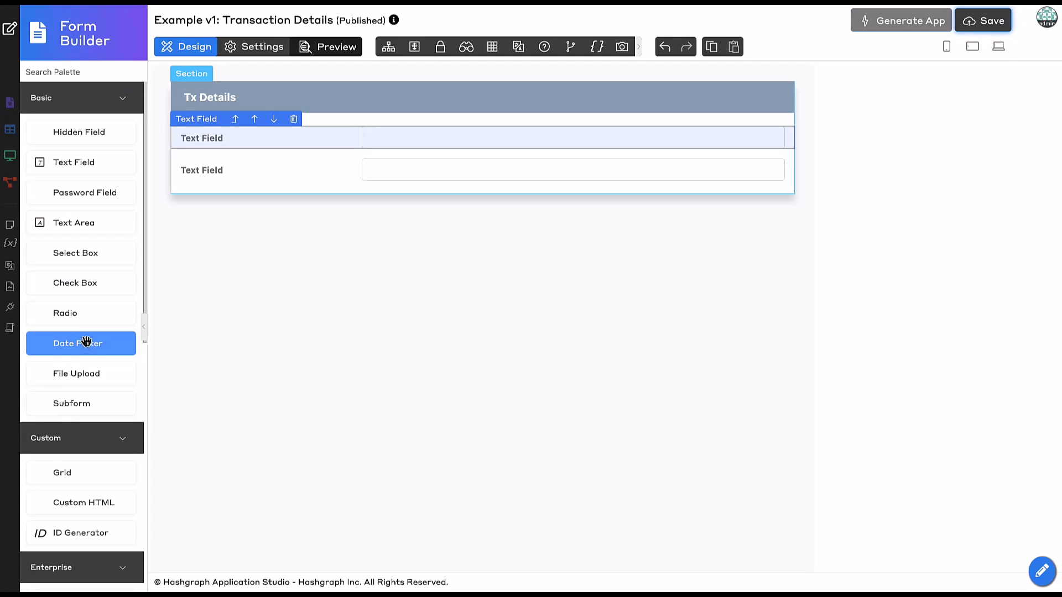
left_click_drag(83, 244, 255, 137)
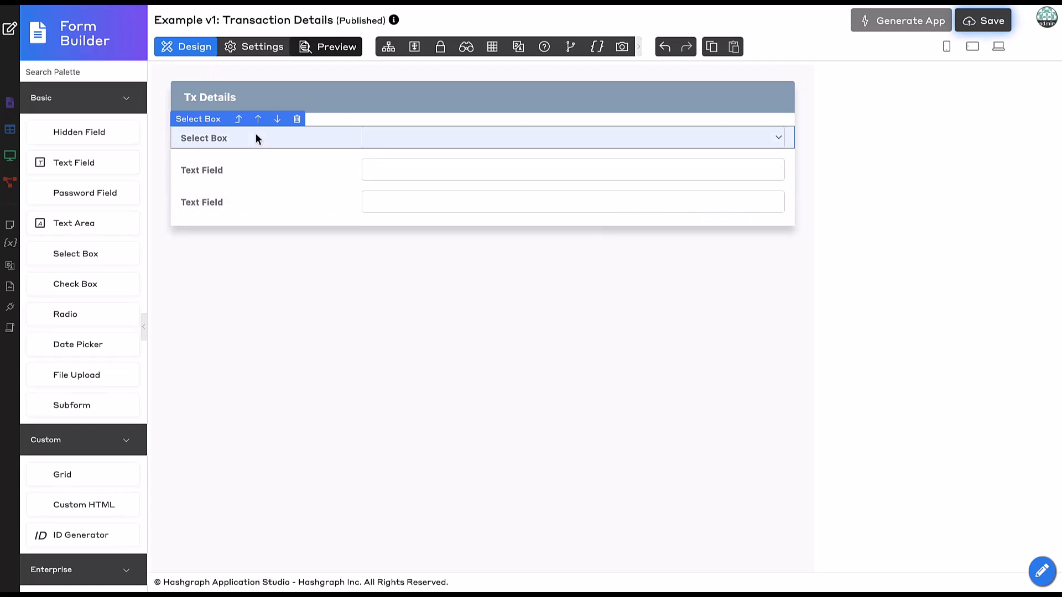
Label the select box Sender and accept the suggested ID sender
left_click(260, 138)
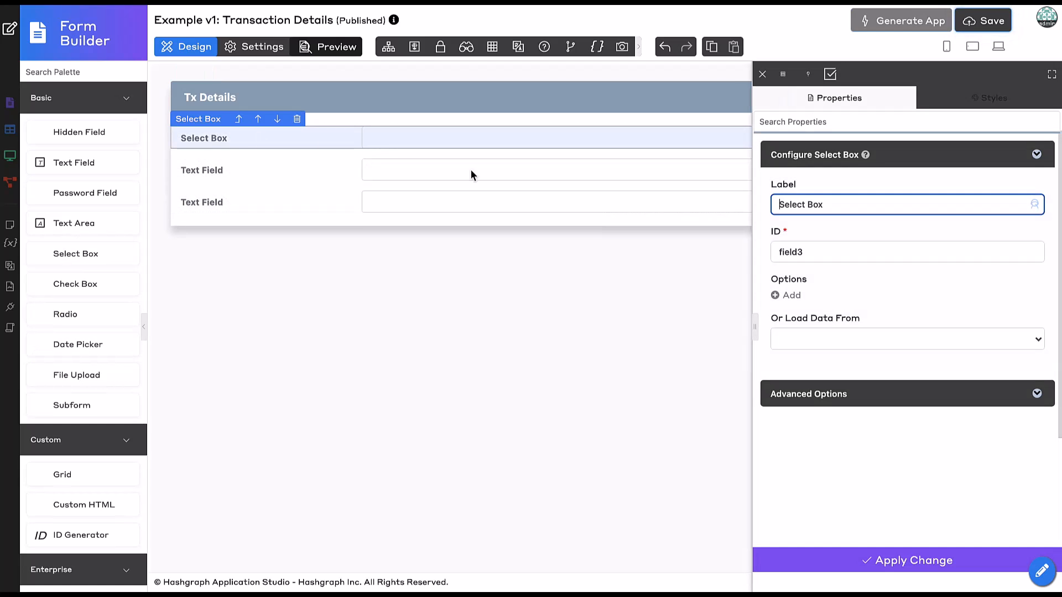
triple_click(846, 207)
type("Sender")
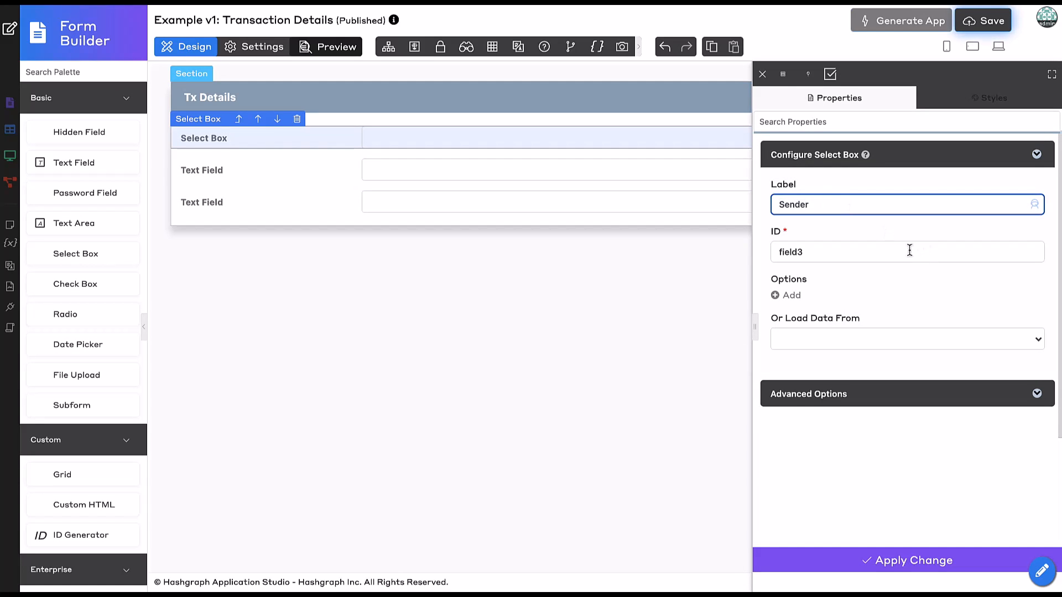
left_click(864, 271)
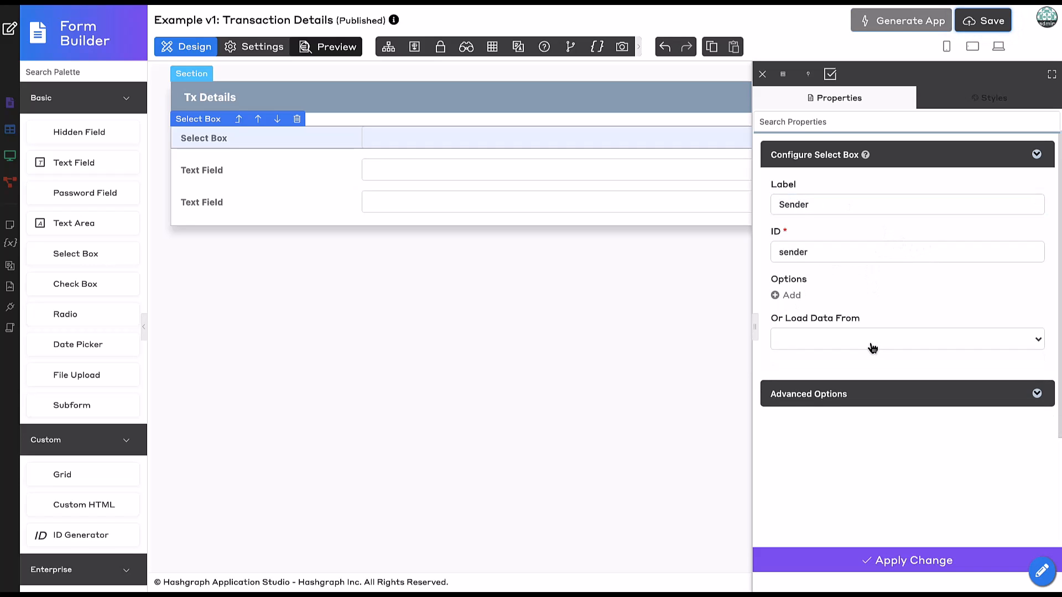
Load the Sender options from Form Data using the Account Details form with id as the label column, and apply the changes
left_click(873, 347)
left_click(828, 396)
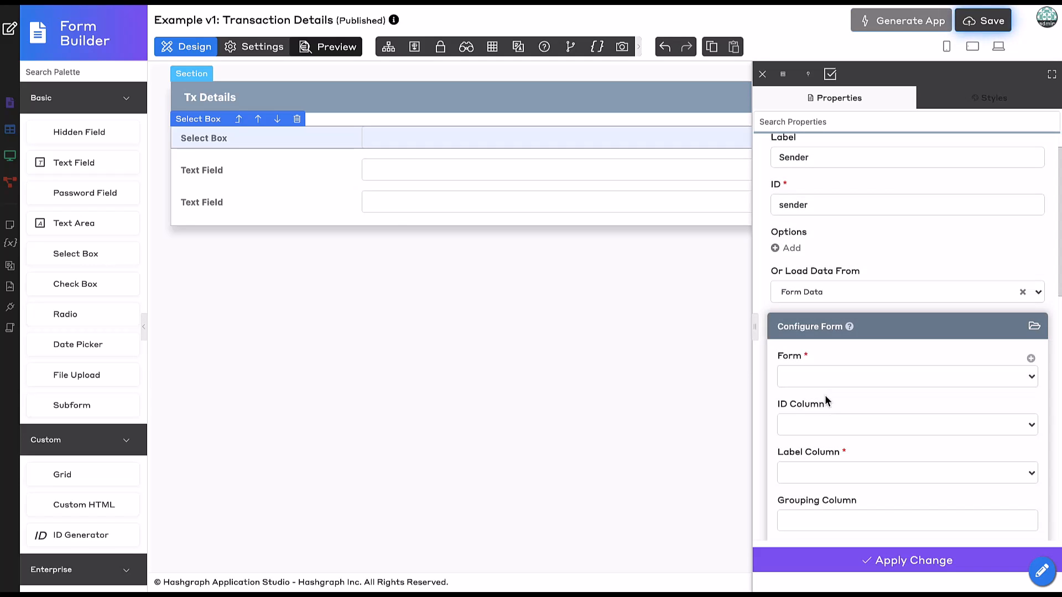
left_click_drag(754, 357, 713, 357)
scroll(835, 349, "down", 2)
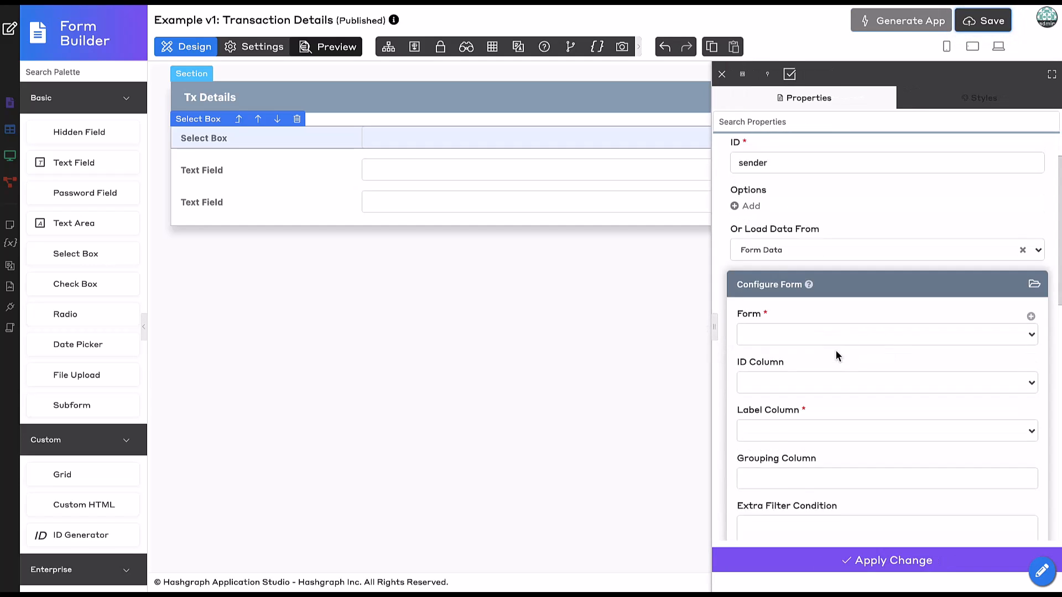
left_click(818, 297)
left_click(821, 334)
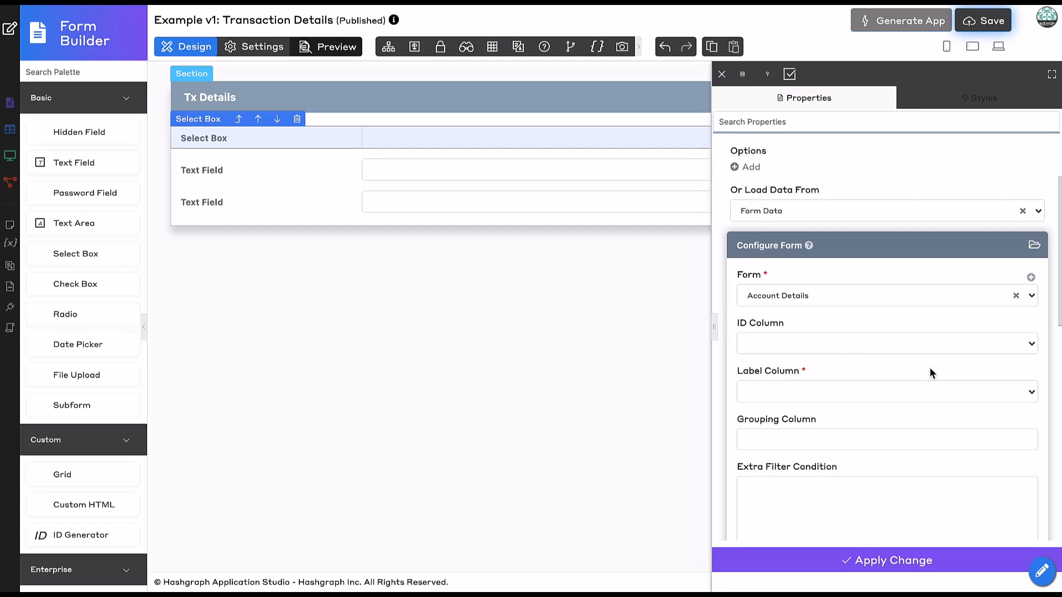
scroll(930, 370, "down", 1)
left_click(822, 338)
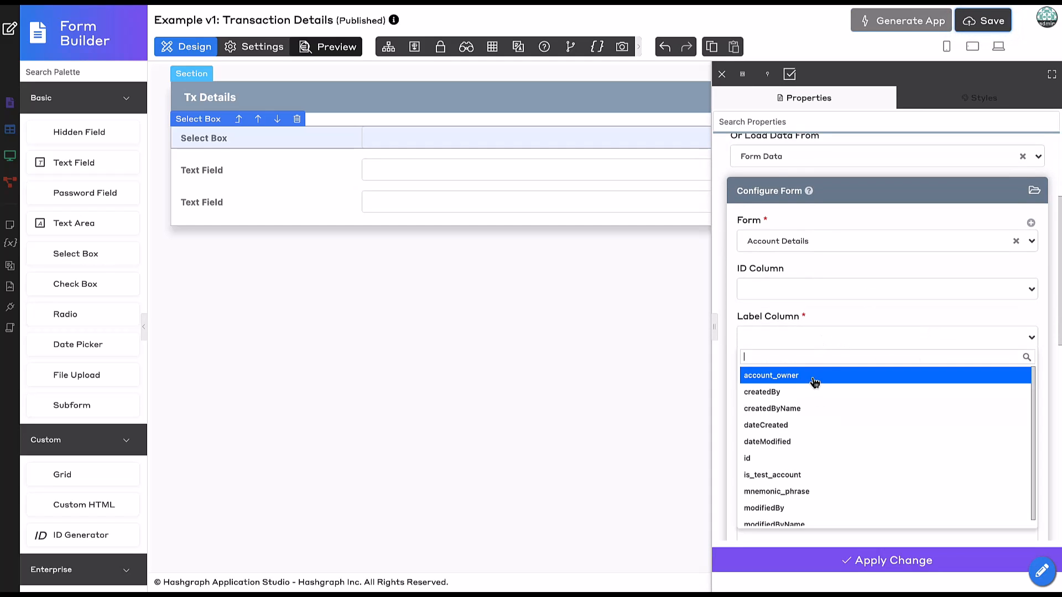
left_click(791, 458)
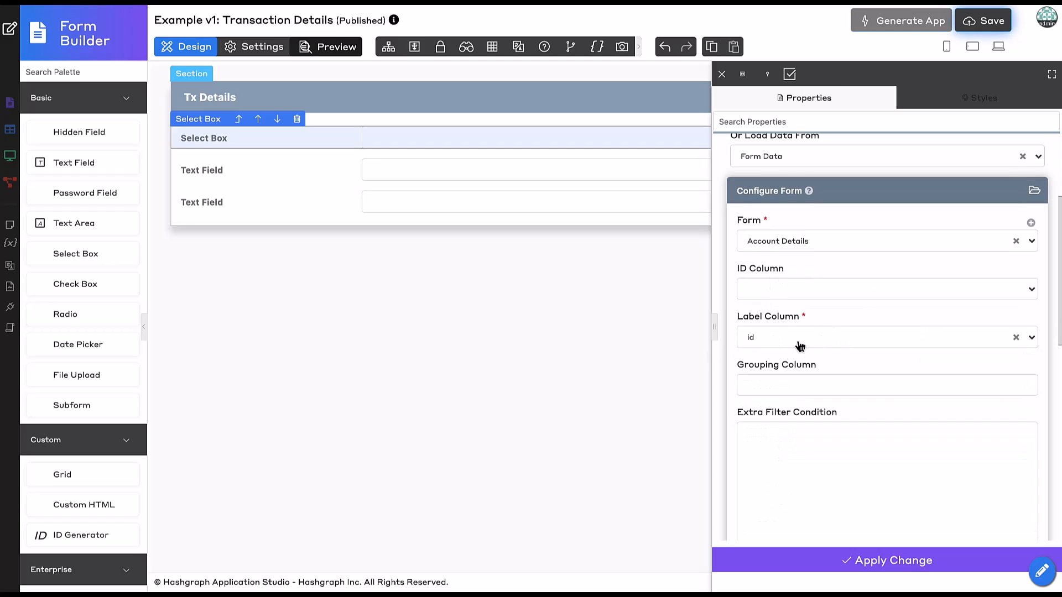
left_click(800, 560)
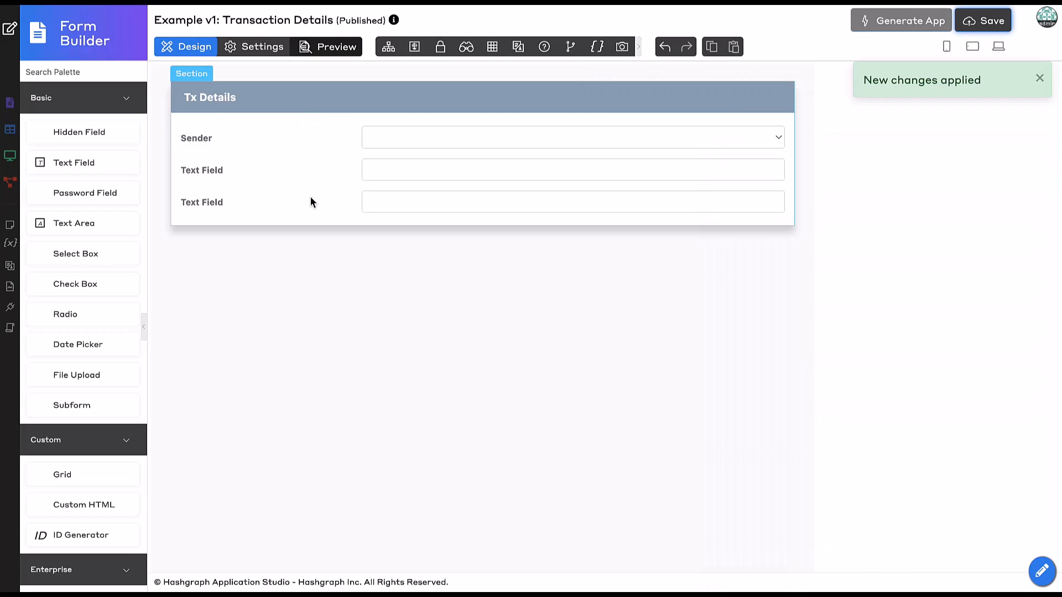
Label the first text field HBAR Amount, accept the suggested ID hbar_amount and apply the changes
left_click(280, 171)
triple_click(824, 203)
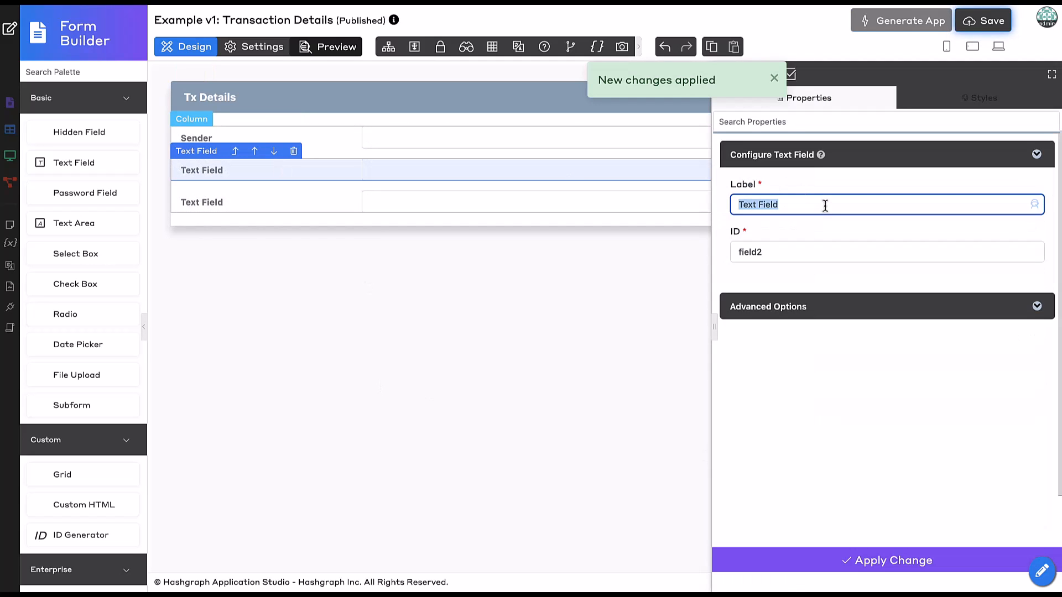
type("HBAR A")
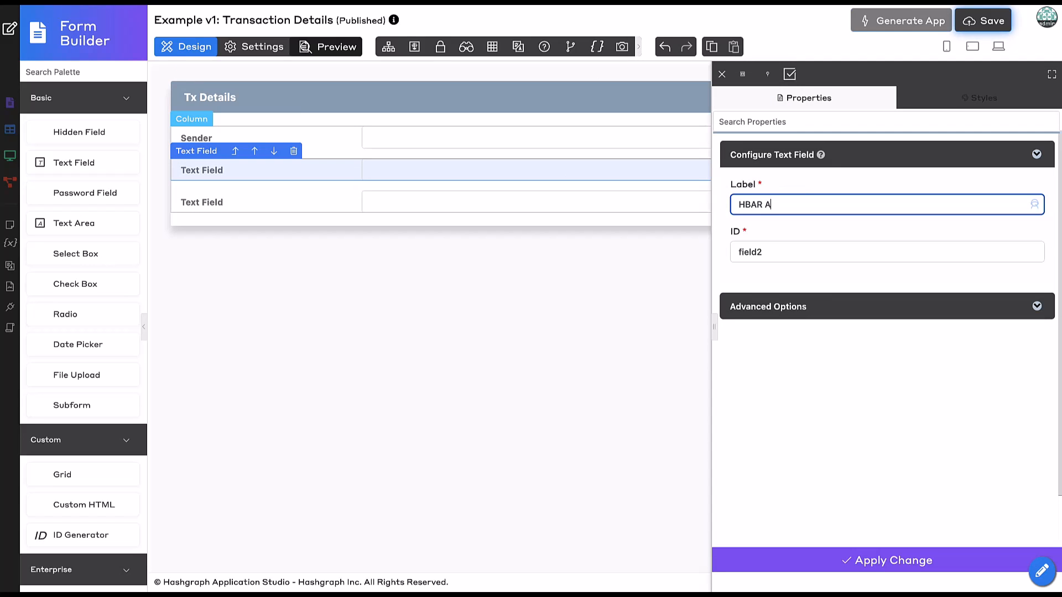
type("mount")
key("Tab")
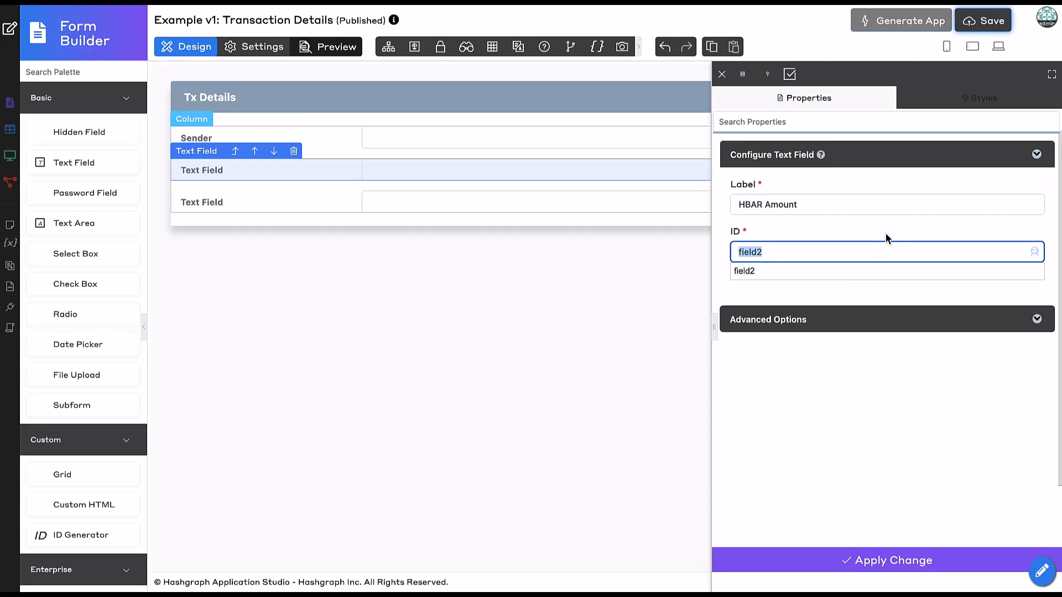
left_click(842, 271)
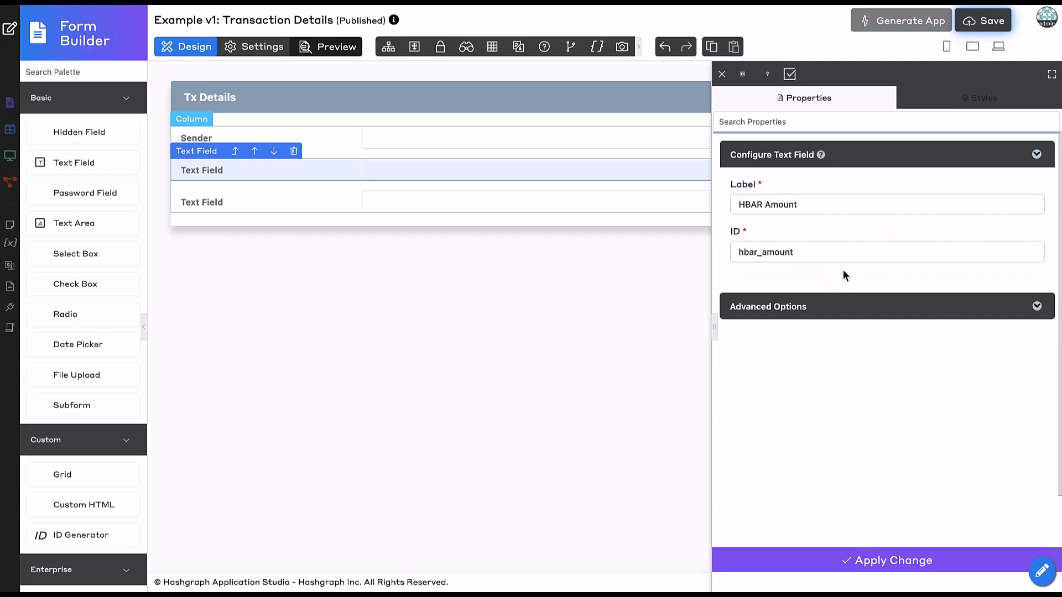
left_click(790, 557)
Label the remaining text field Receiver, accept the suggested ID receiver and apply the changes
left_click(387, 207)
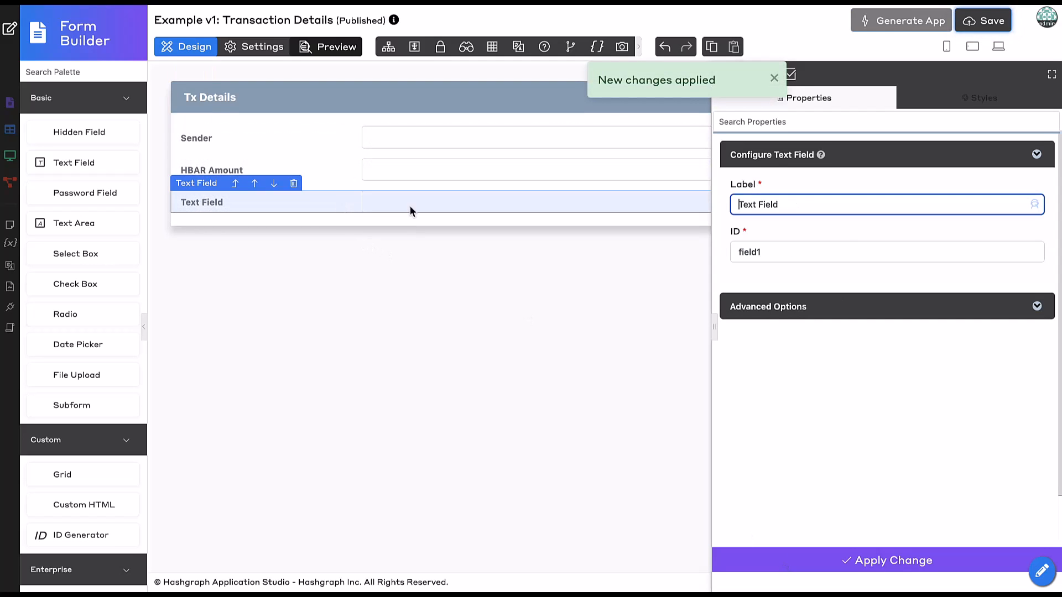
left_click(802, 205)
key("ctrl+a")
type("Receiver")
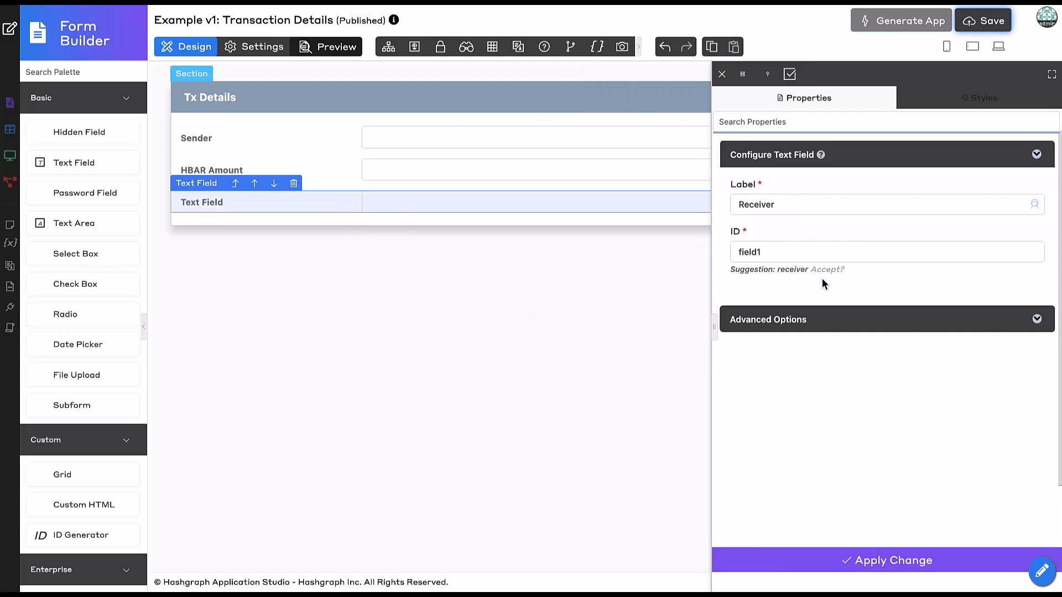
left_click(822, 271)
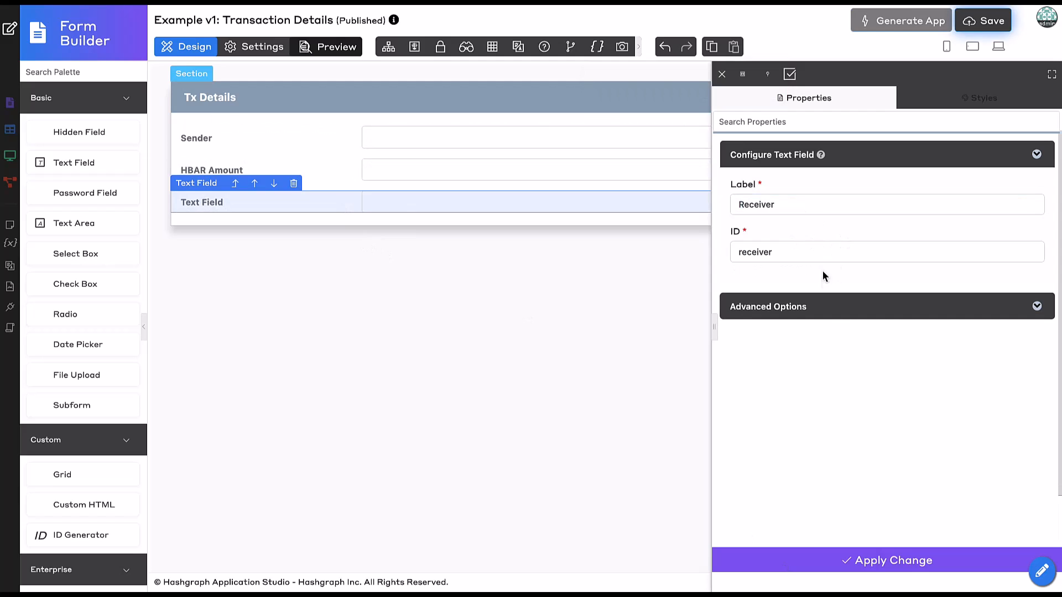
left_click(806, 560)
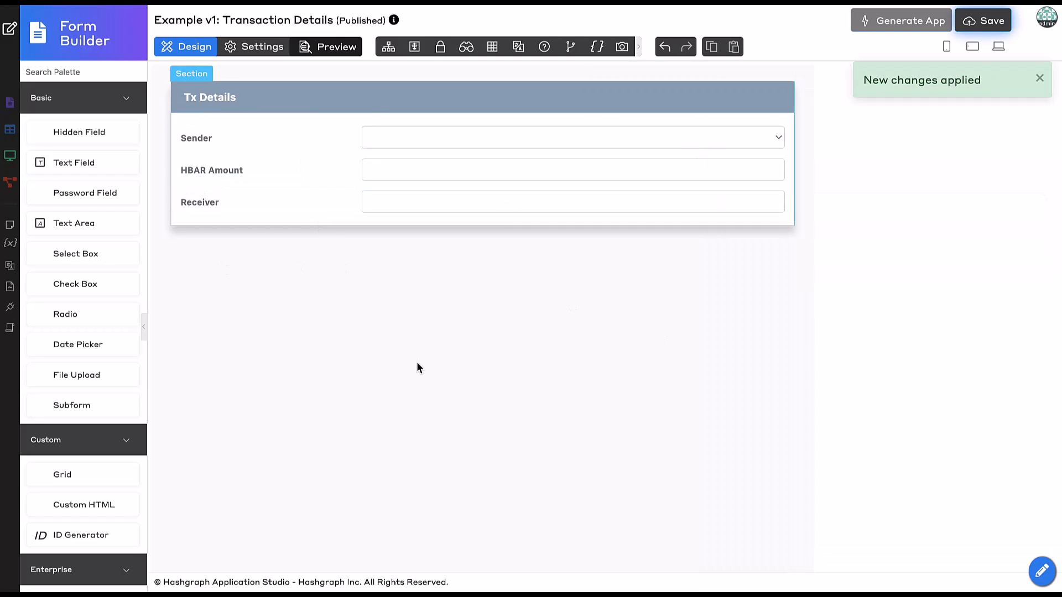
Save the form, generate a CRUD from it and close the app generator
left_click(981, 25)
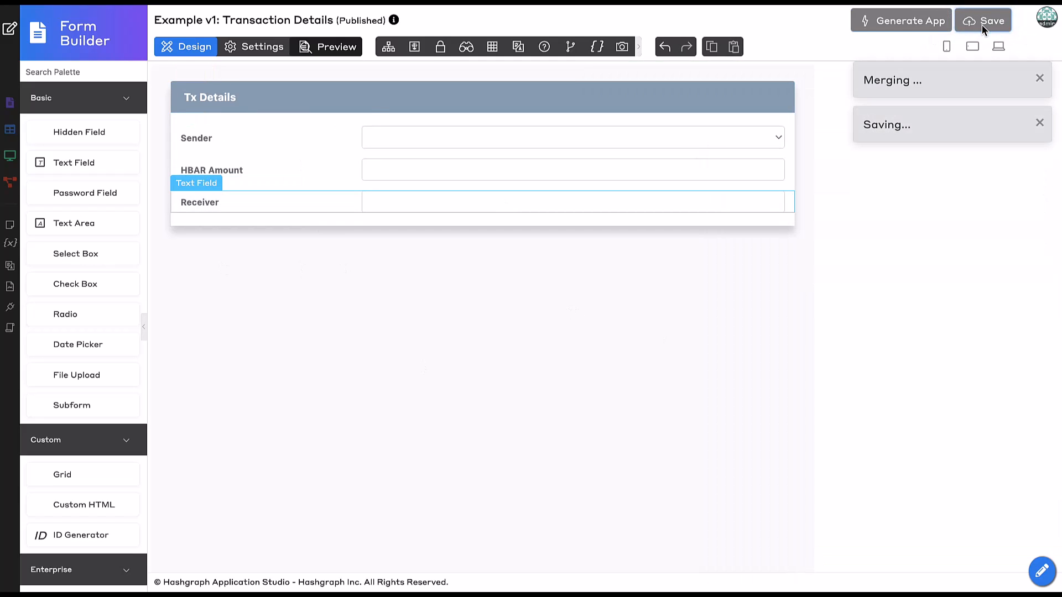
left_click(888, 22)
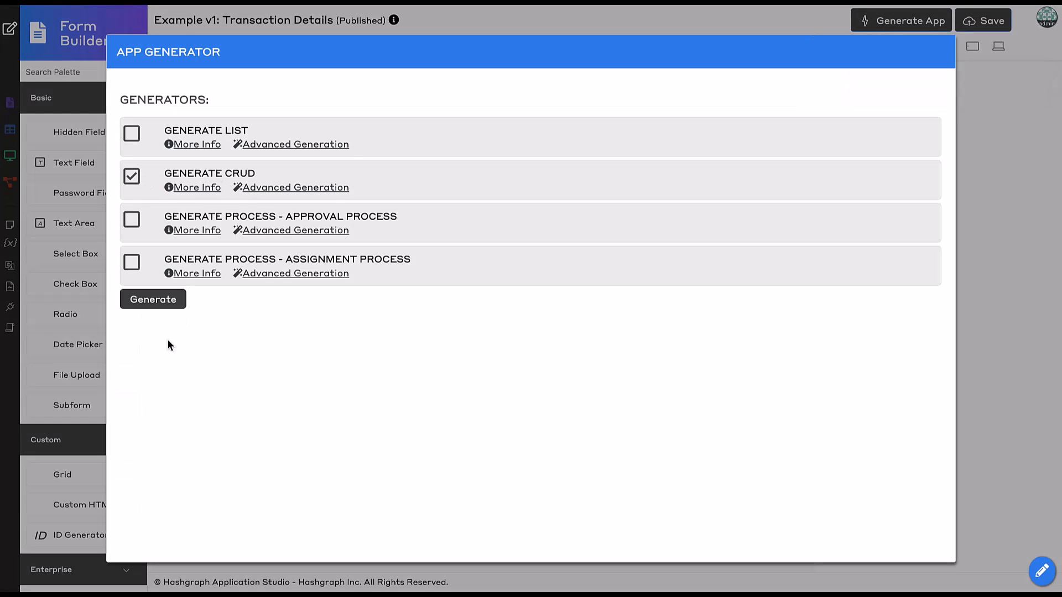
left_click(153, 302)
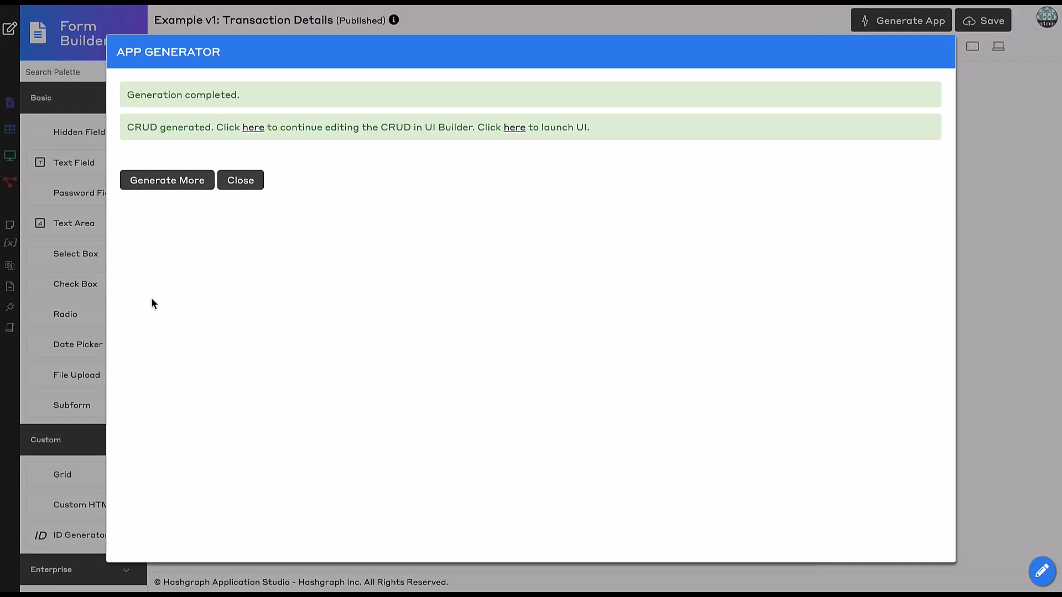
left_click(247, 189)
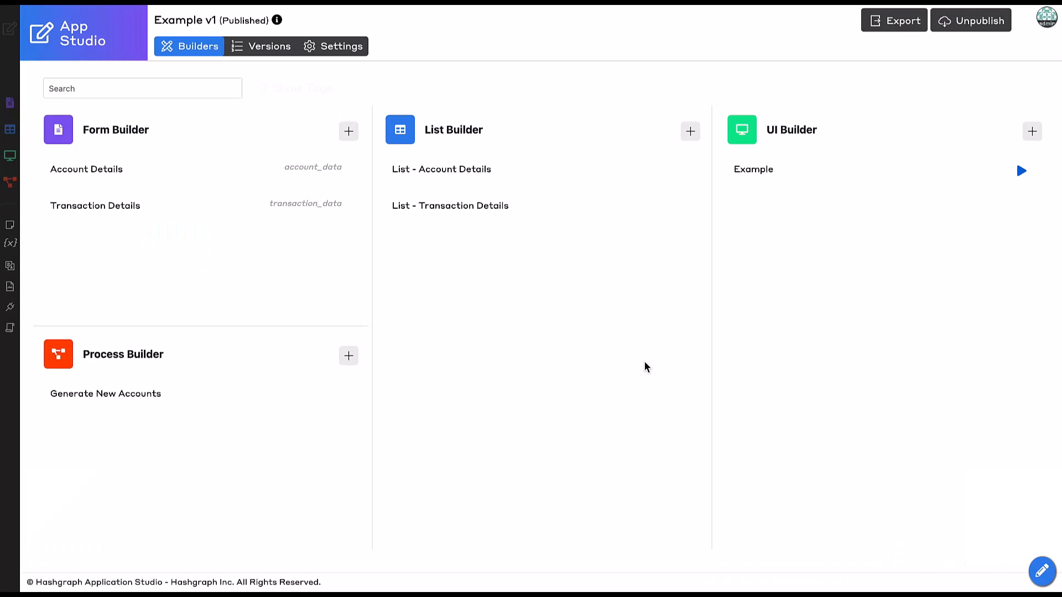
Create a new process with the ID sendHbar and the name Send HBAR Process
left_click(348, 357)
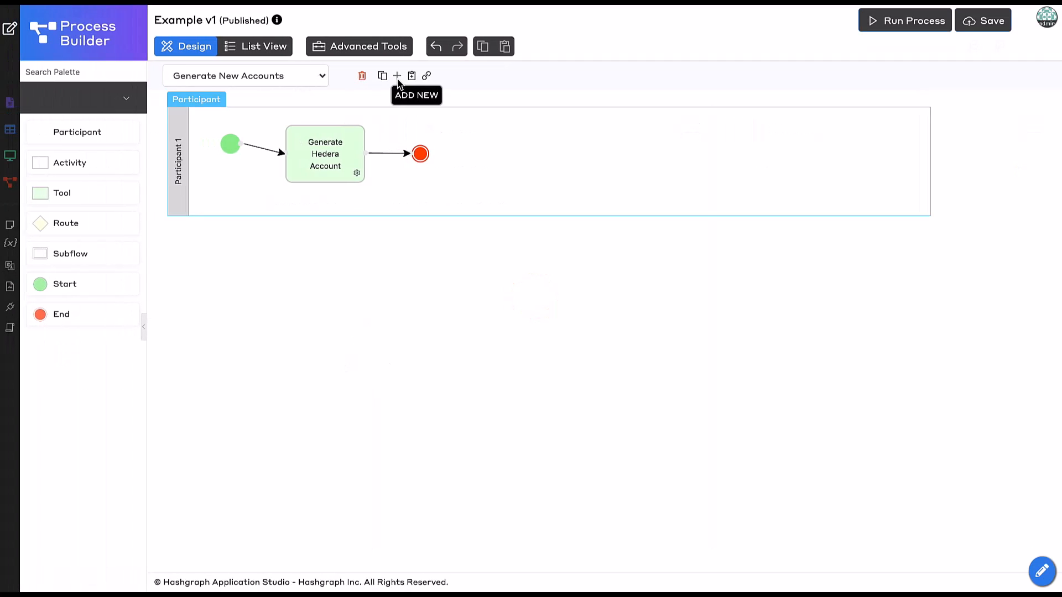
left_click(398, 81)
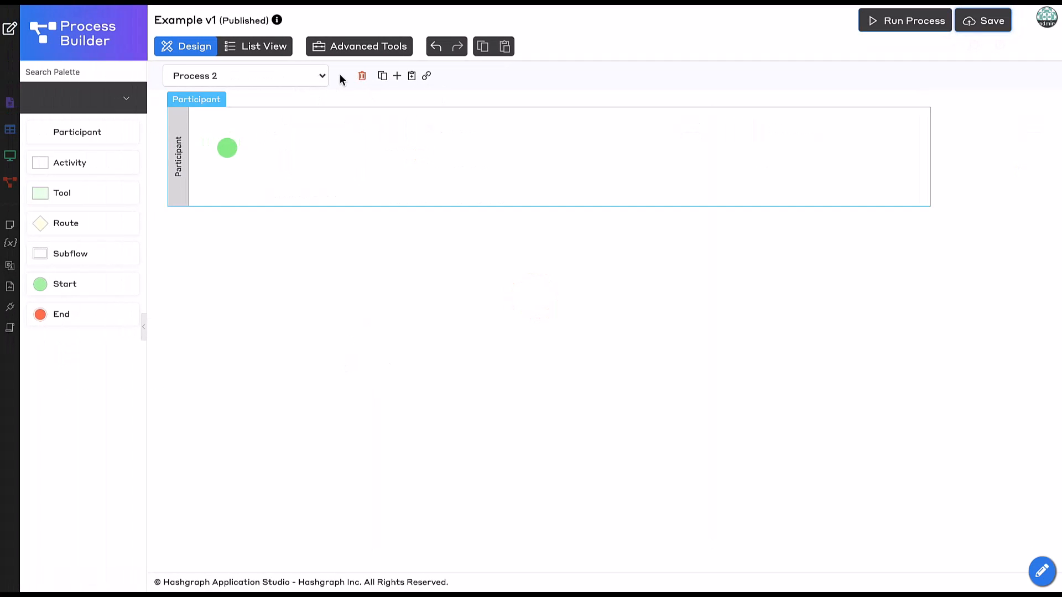
left_click(348, 80)
double_click(625, 207)
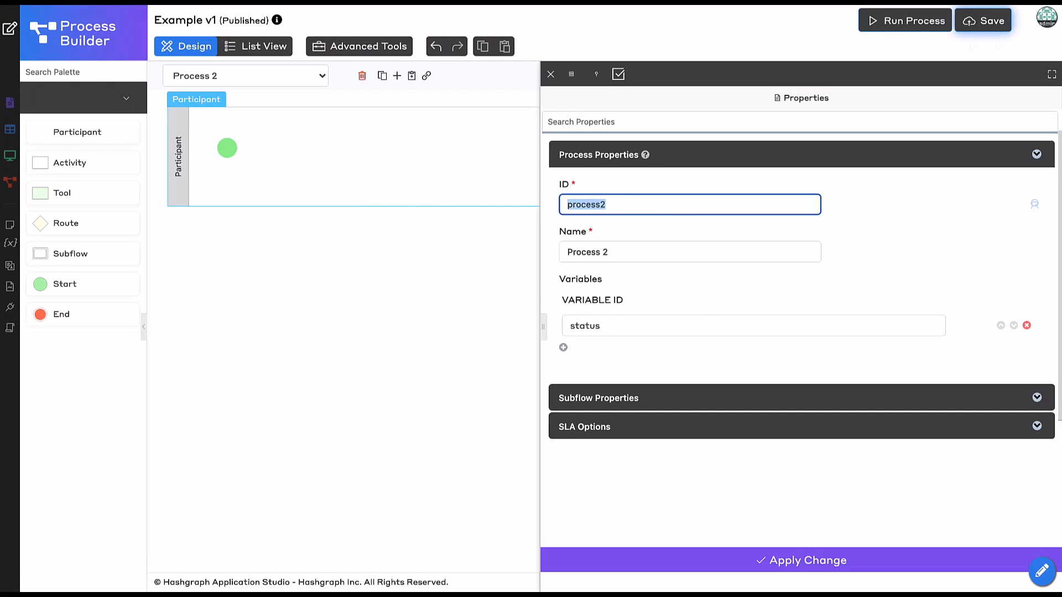
type("trra")
key("BackSpace")
key("BackSpace")
key("BackSpace")
key("BackSpace")
type("sendHbar")
key("Tab")
type("Send HBAR")
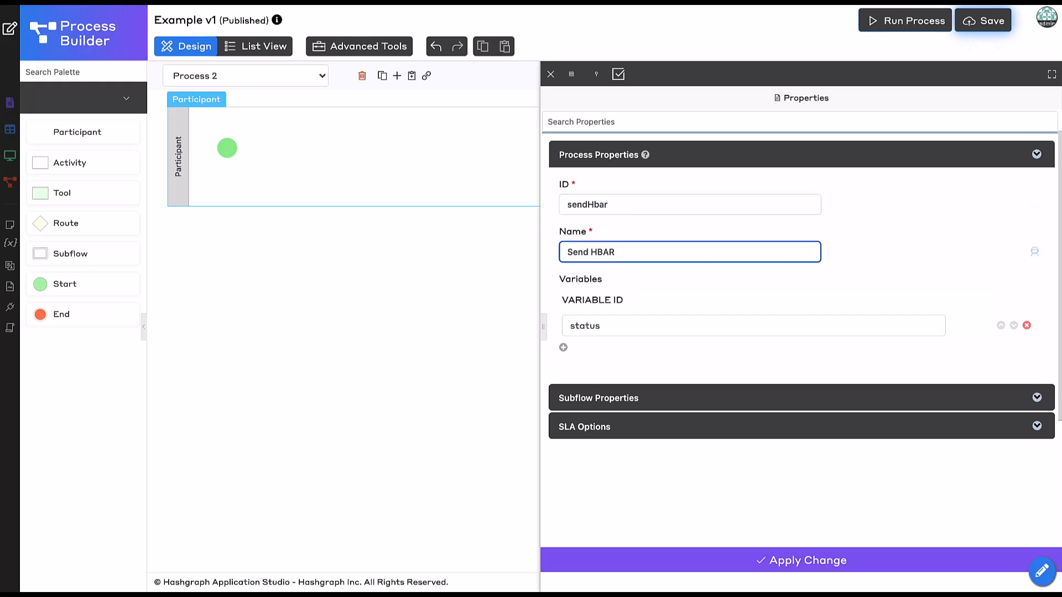
type(" Process")
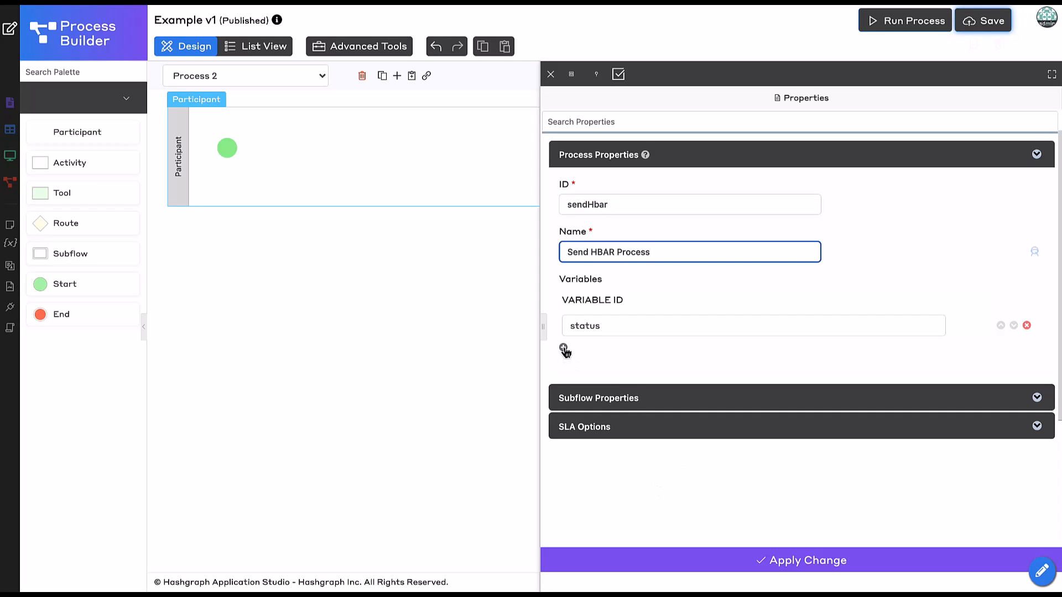
Add a second process variable named txUrl and apply the process property changes
left_click(563, 348)
left_click(609, 357)
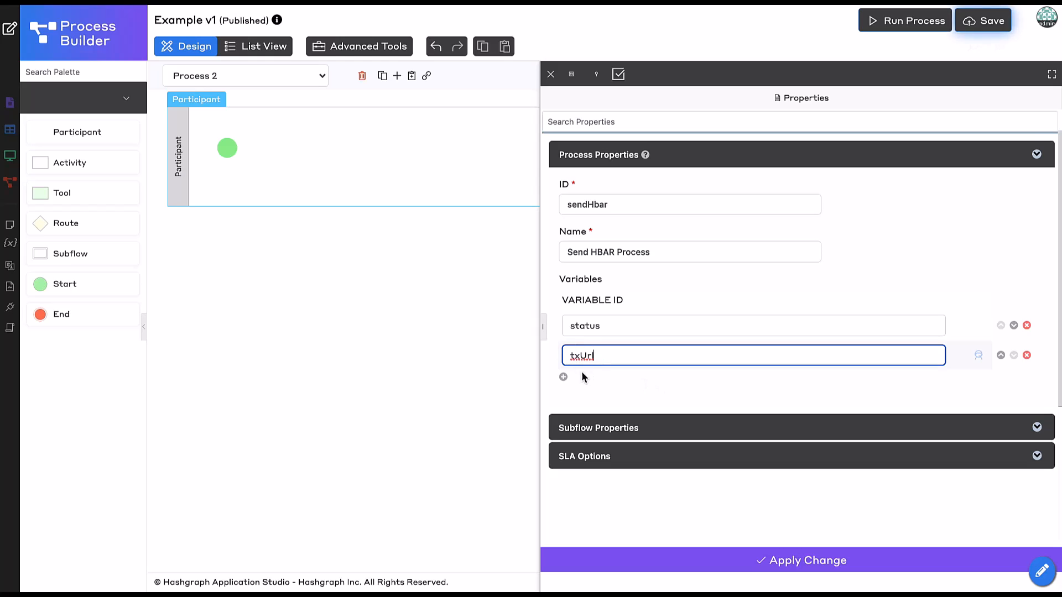
left_click(612, 384)
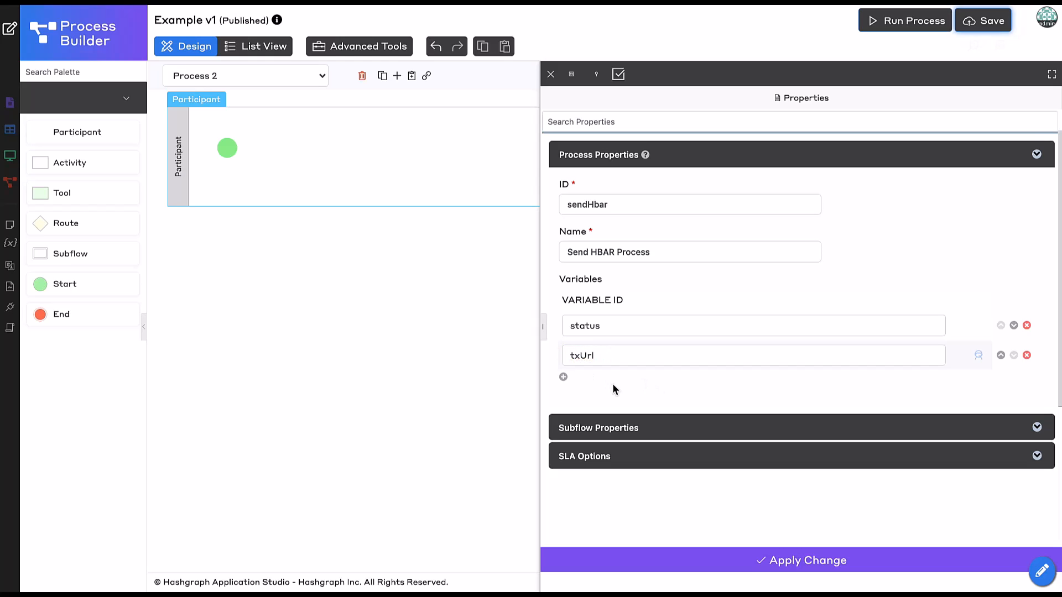
left_click(662, 564)
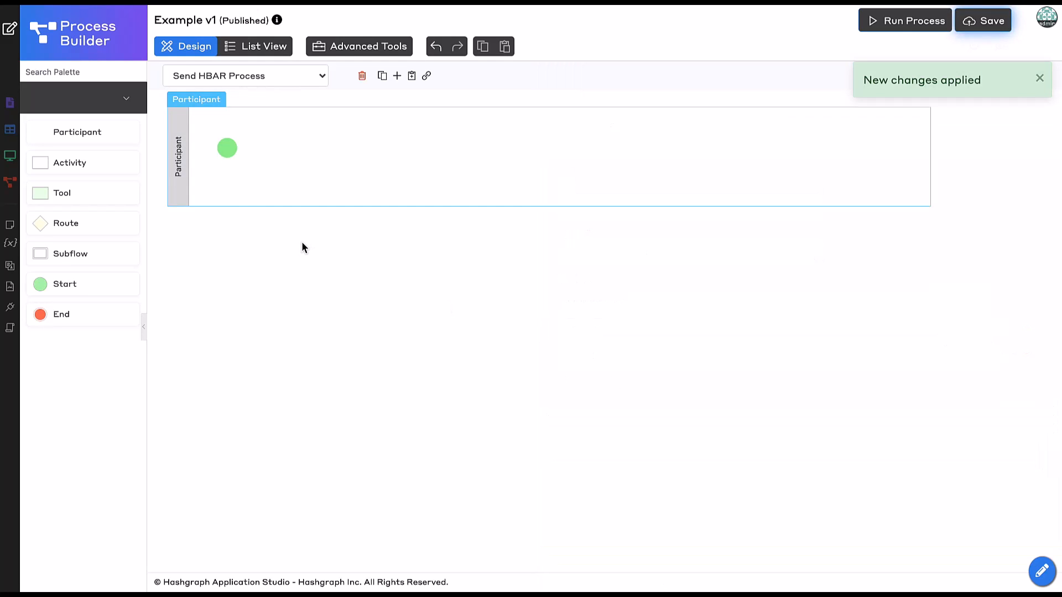
Give the process participant the ID sender and the name Sender, and apply the changes
double_click(690, 204)
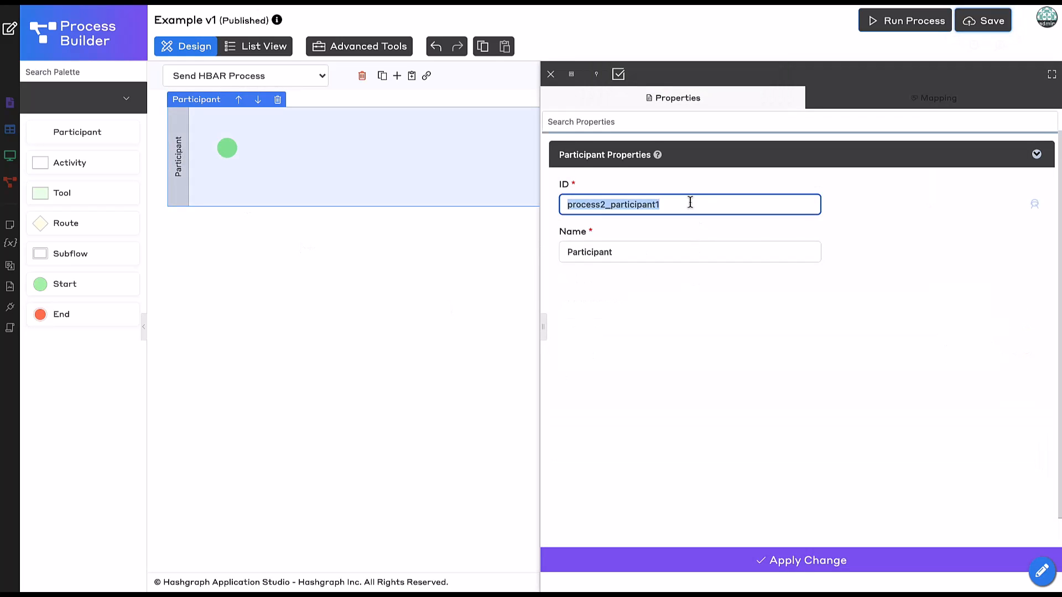
type("sender")
key("Tab")
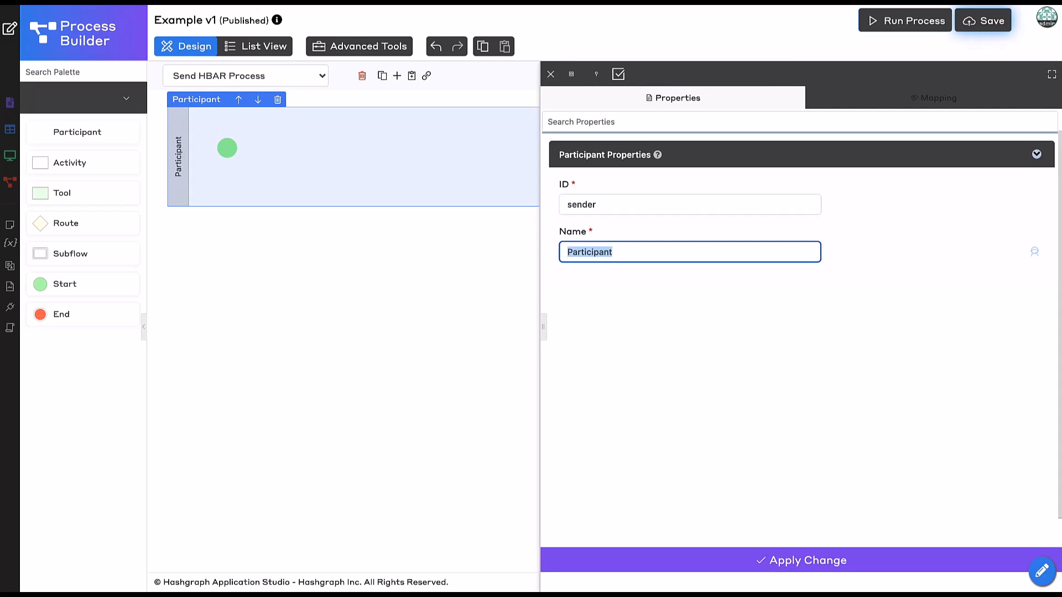
type("Sender")
left_click(644, 561)
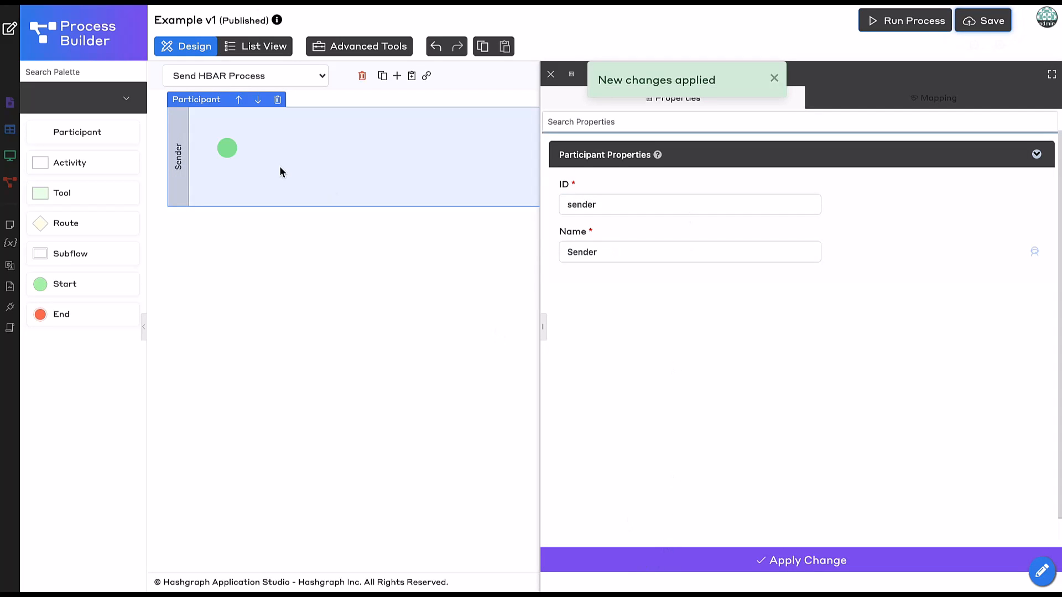
Connect a new tool node to the start node and link an end node after it
left_click_drag(235, 154, 328, 152)
left_click(322, 117)
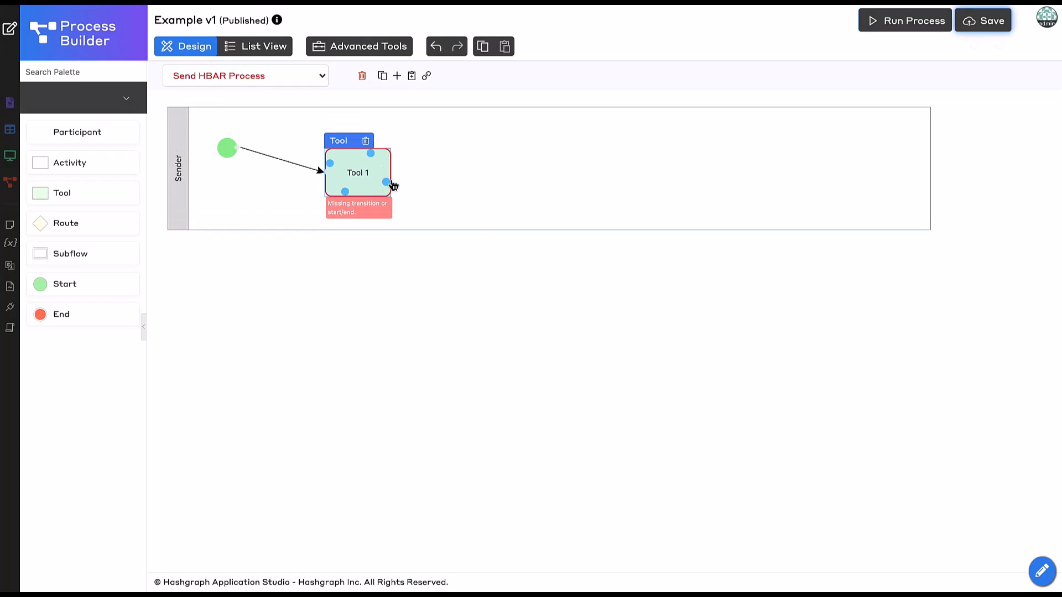
left_click_drag(385, 182, 470, 177)
left_click(454, 222)
Set the tool node's ID to transferHbar and its name to Transfer HBAR, and apply the changes
left_click(375, 182)
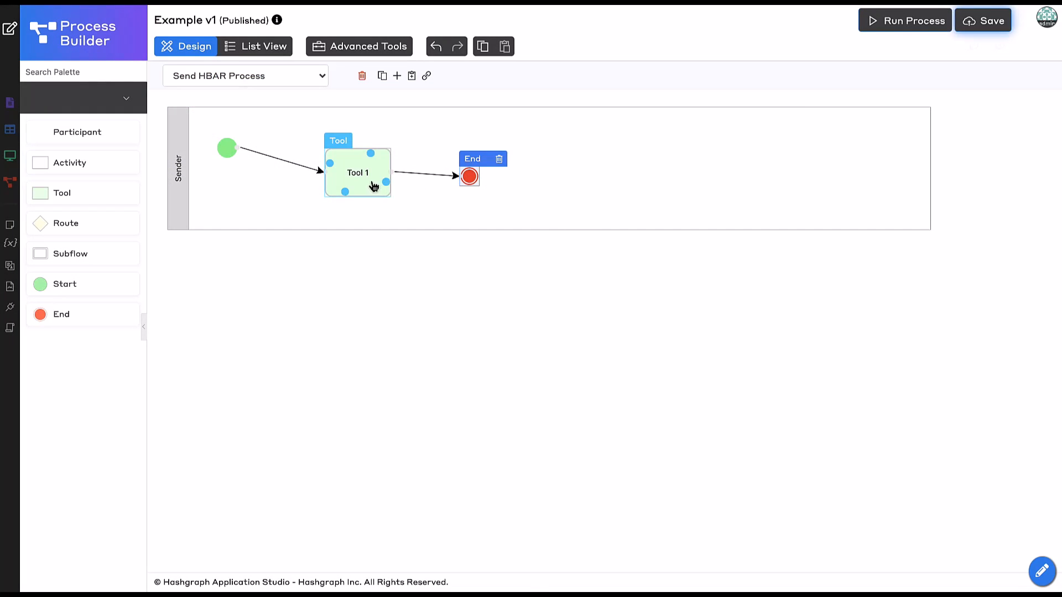
double_click(660, 204)
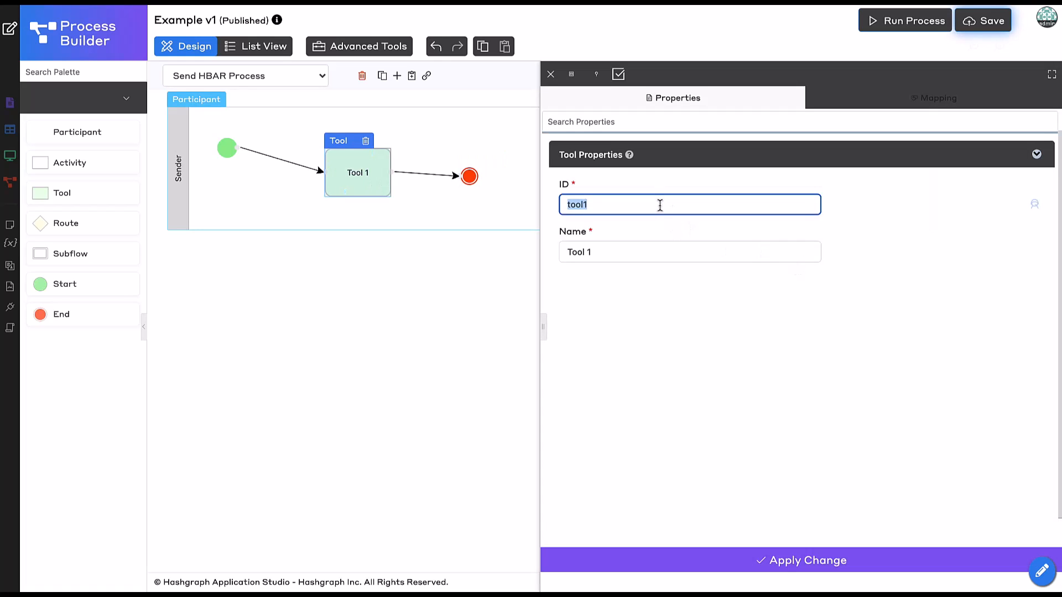
type("transferHba")
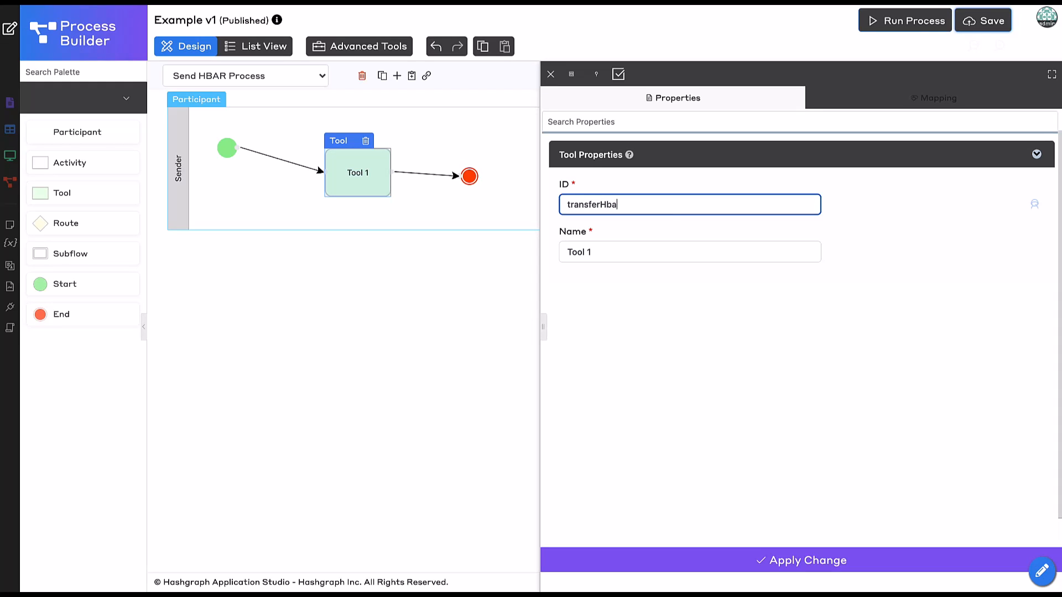
type("r")
key("Tab")
type("T")
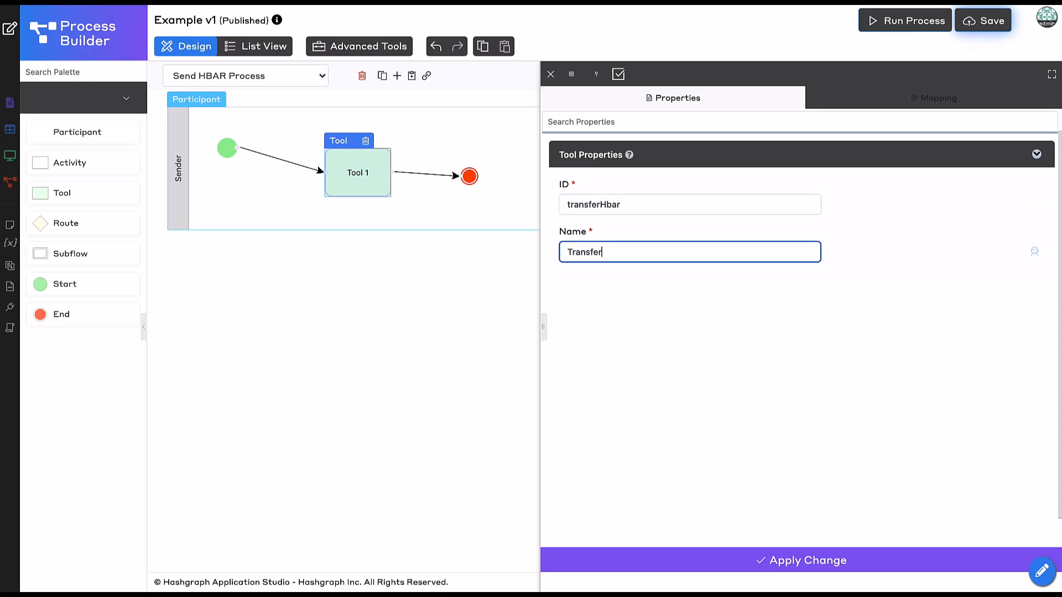
left_click(730, 563)
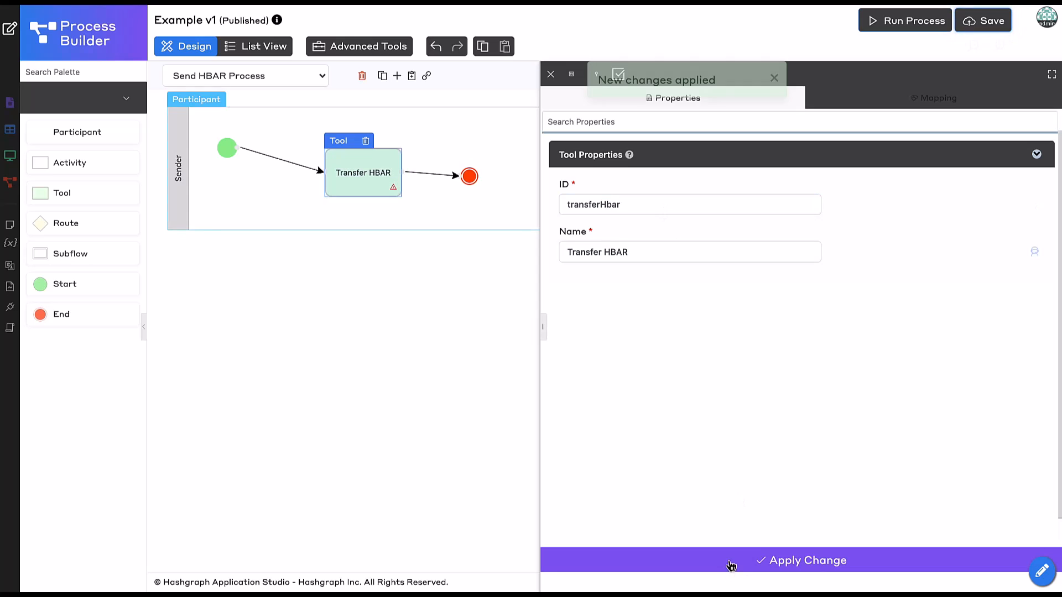
Map the Transfer HBAR node to the Hedera Send Transaction Tool
left_click(868, 106)
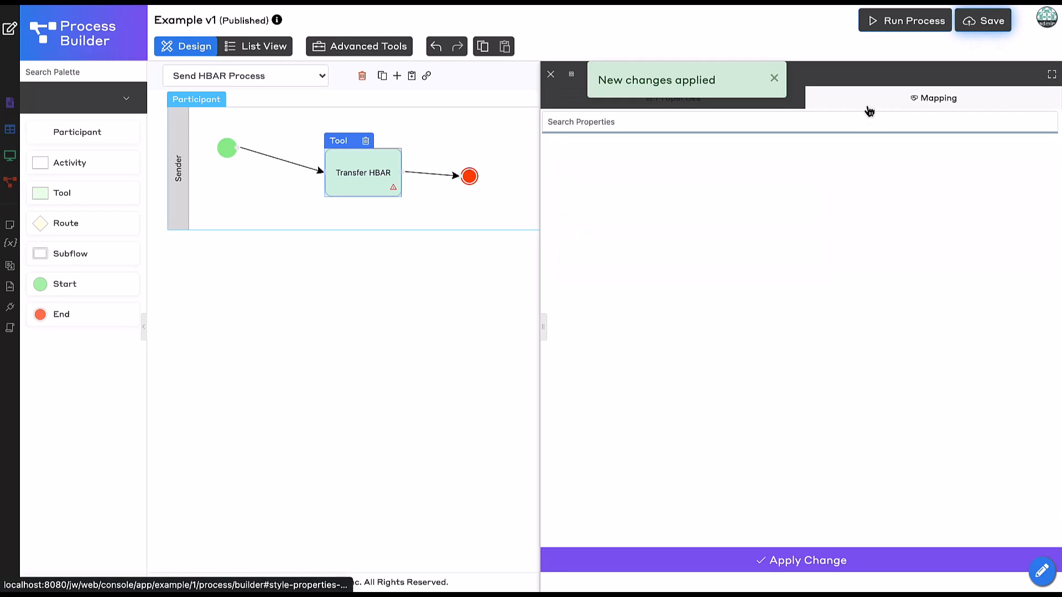
left_click(1048, 205)
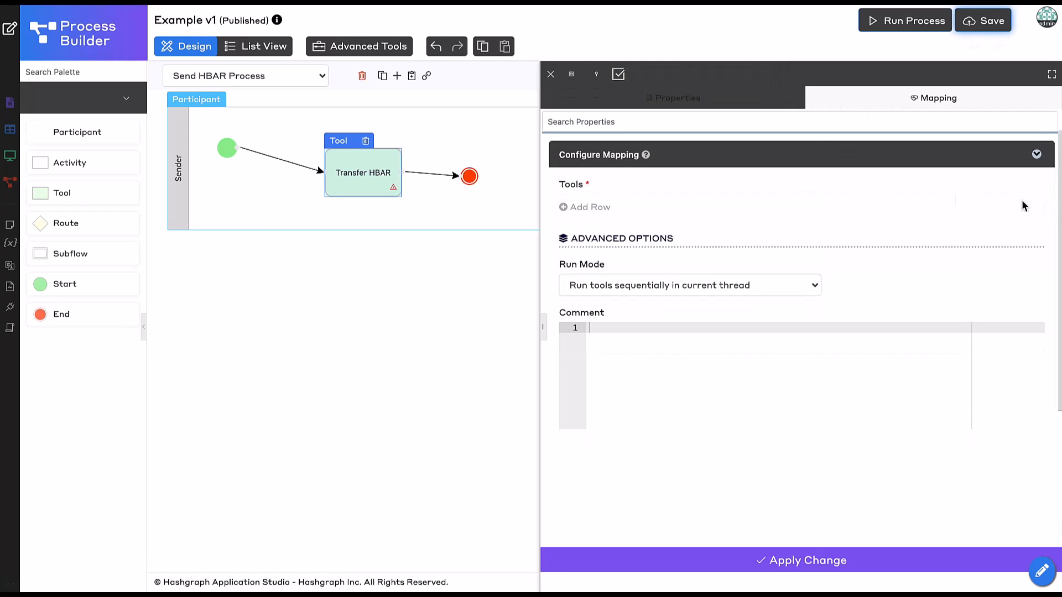
left_click(570, 208)
left_click(620, 208)
type("hedera")
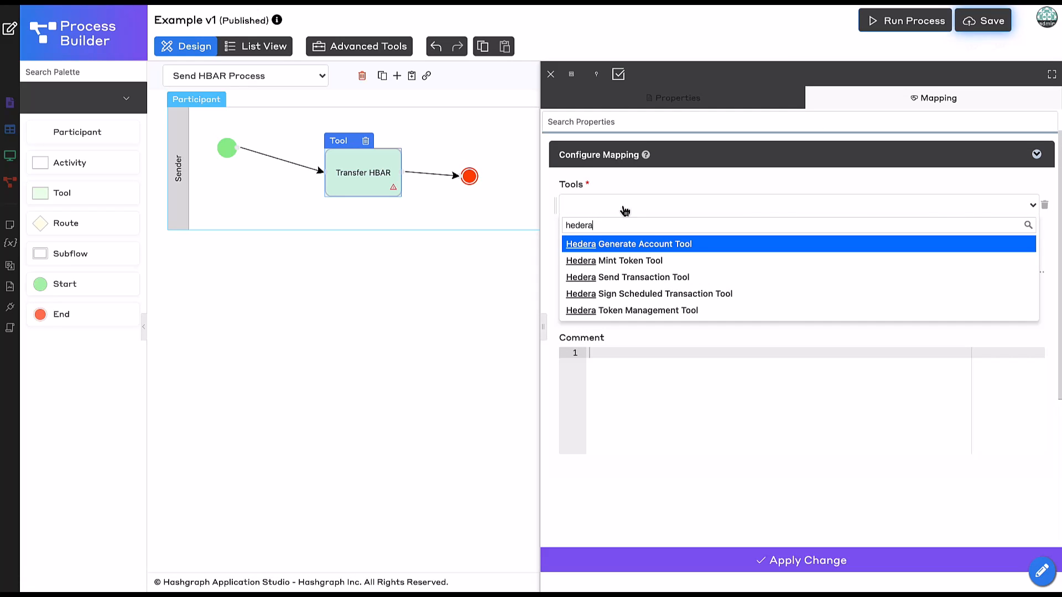
left_click(727, 281)
Set the Operator ID to the hash variable #appVariable.operatorId# using the Property Assistant
scroll(767, 414, "down", 1)
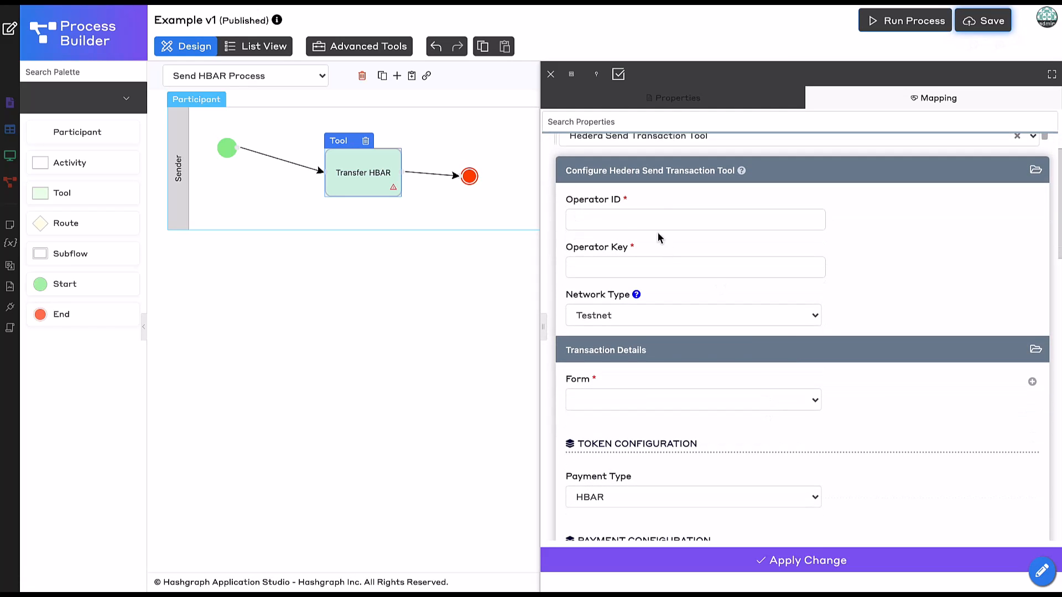
left_click(773, 217)
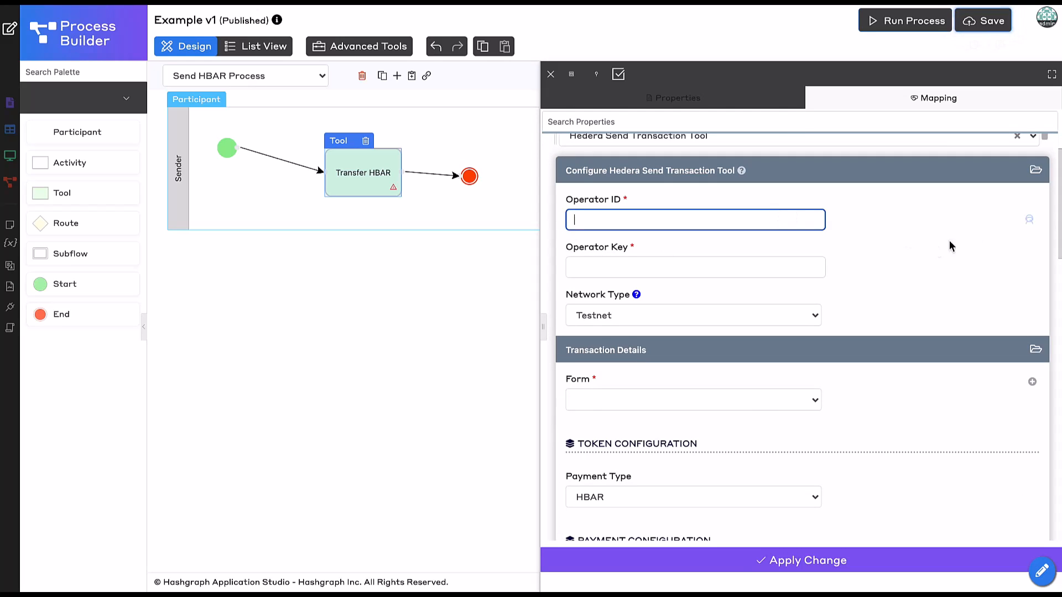
left_click(1031, 222)
left_click(467, 229)
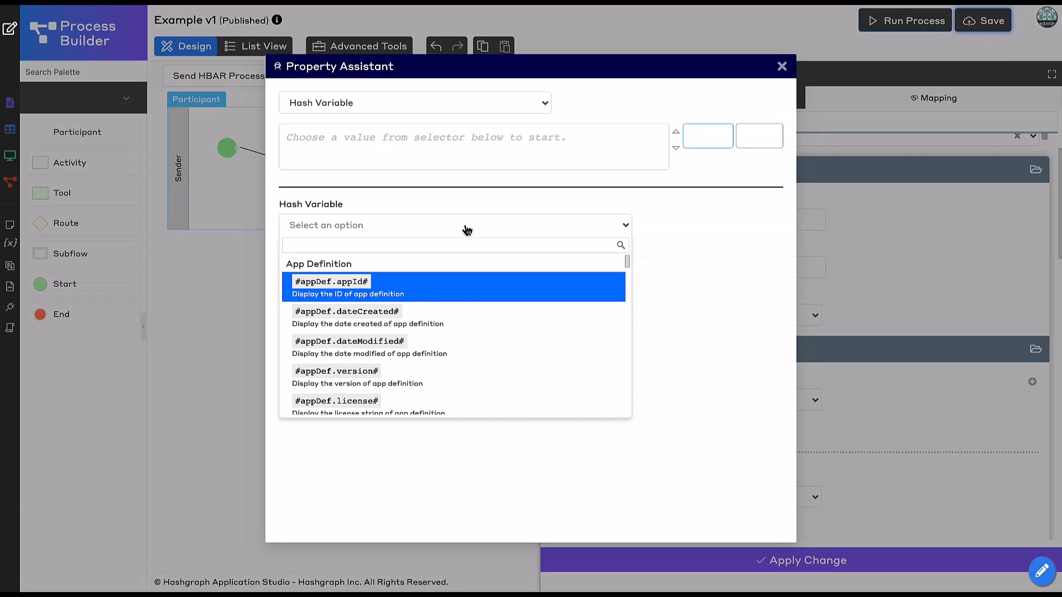
type("appva")
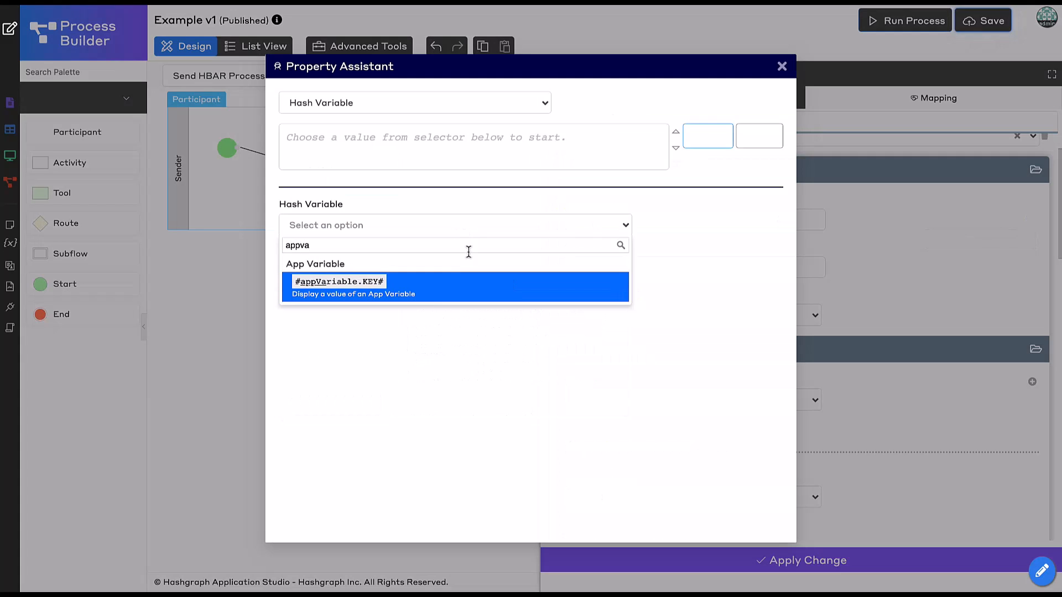
left_click(429, 279)
left_click(395, 301)
left_click(395, 338)
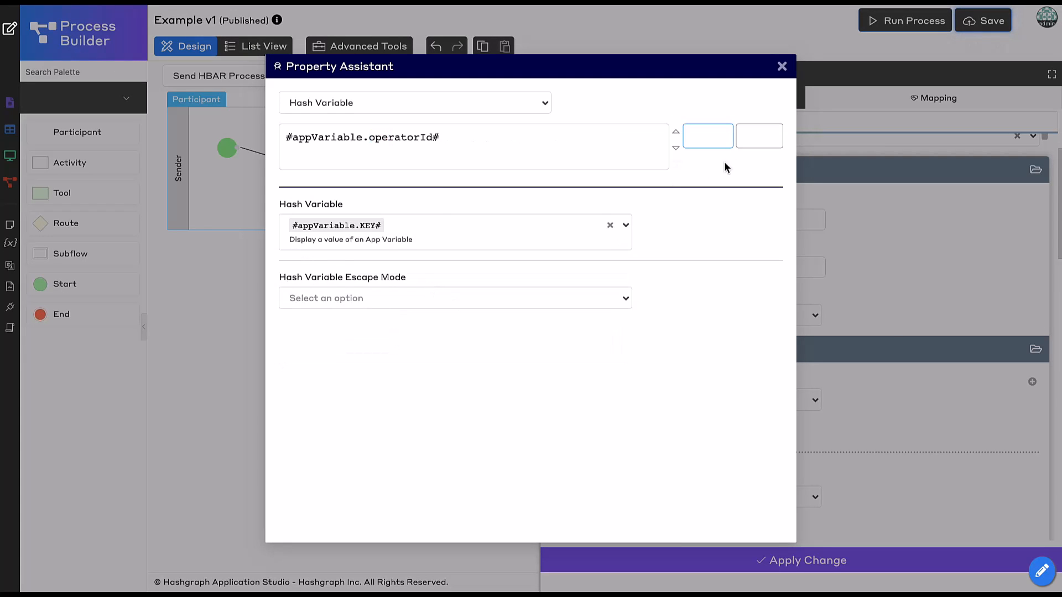
left_click(708, 136)
Copy the Operator ID expression into Operator Key and change it to #appVariable.operatorKey#
key("ctrl+a")
key("ctrl+c")
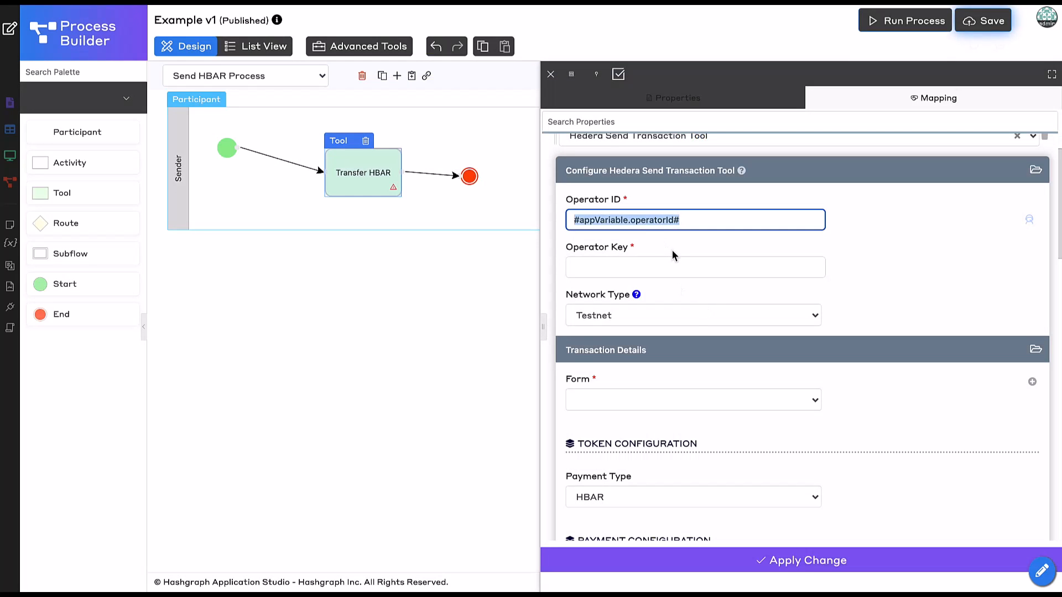
left_click(659, 267)
key("ctrl+v")
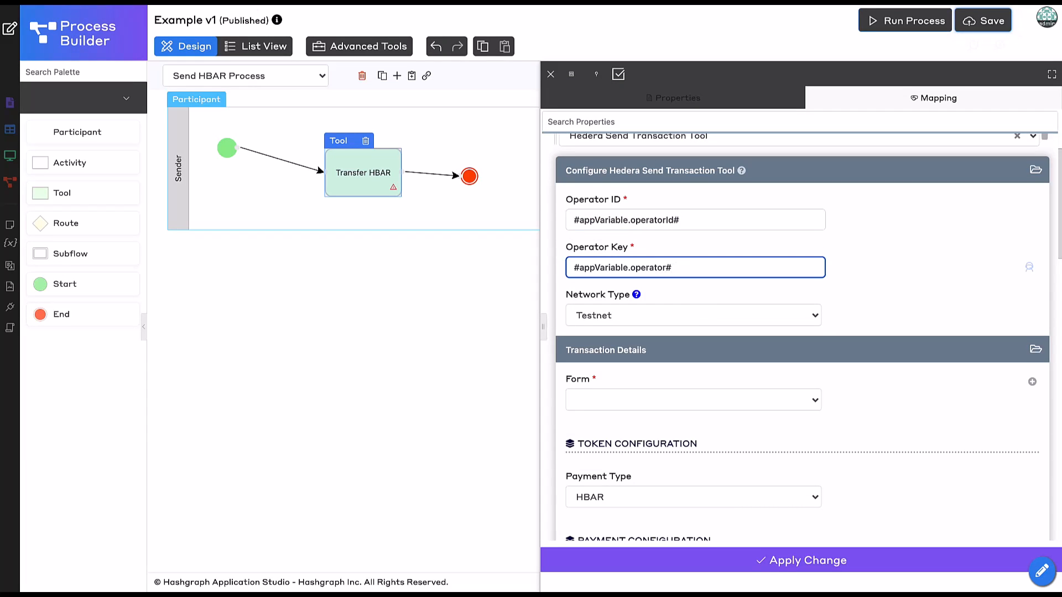
type("Key")
Choose Transaction Details as the tool's form and HBAR as the payment type
scroll(713, 388, "down", 3)
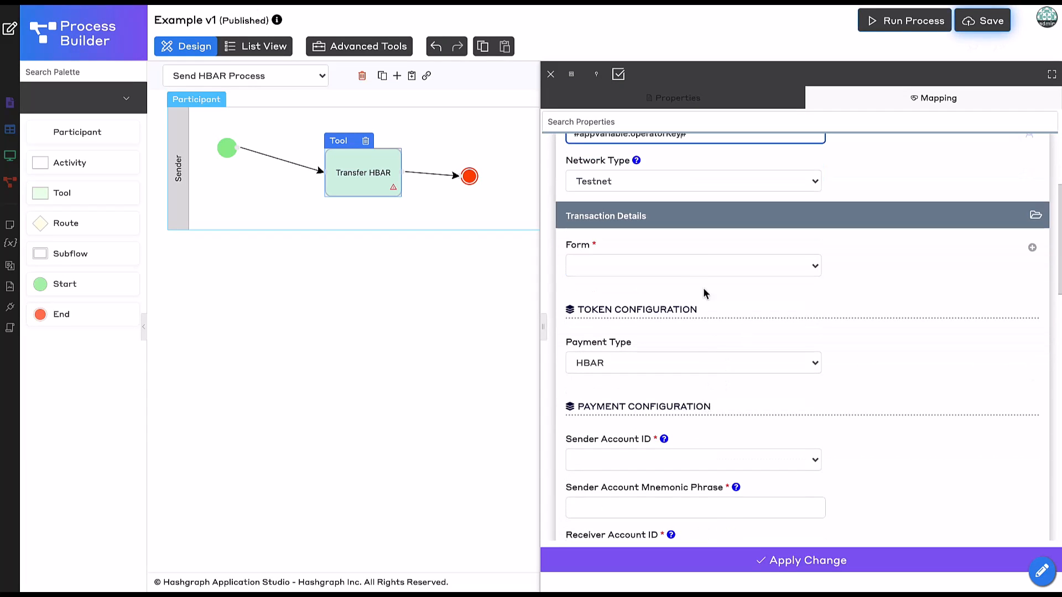
left_click(687, 268)
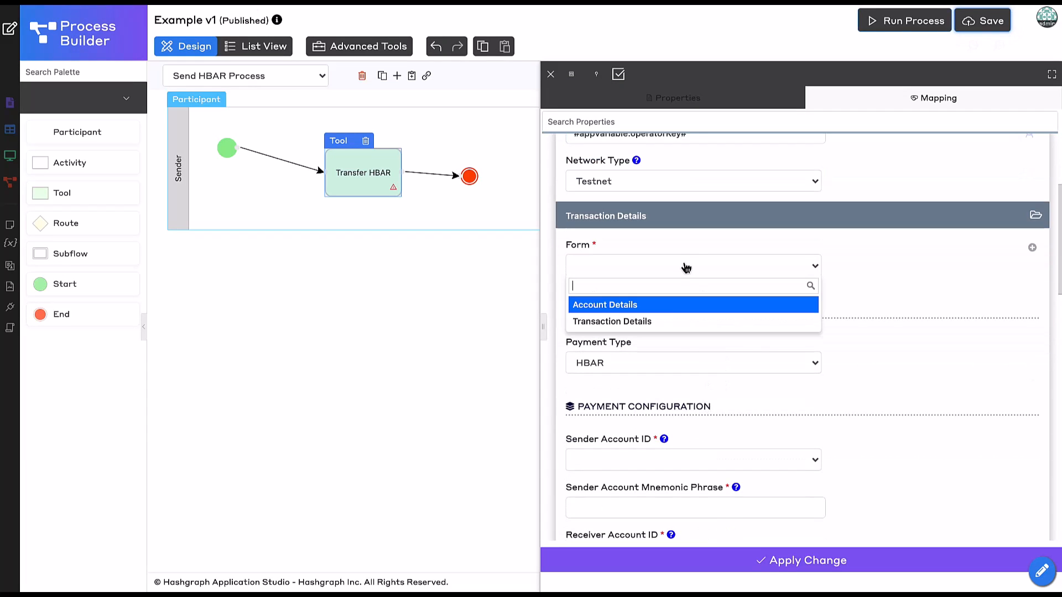
left_click(663, 323)
scroll(832, 351, "down", 1)
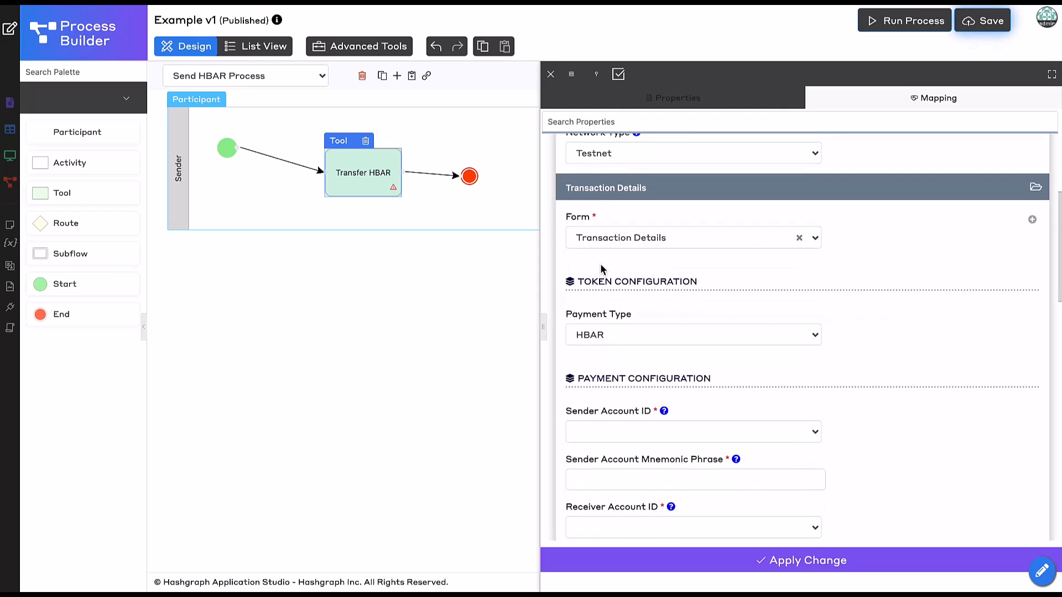
scroll(732, 279, "down", 1)
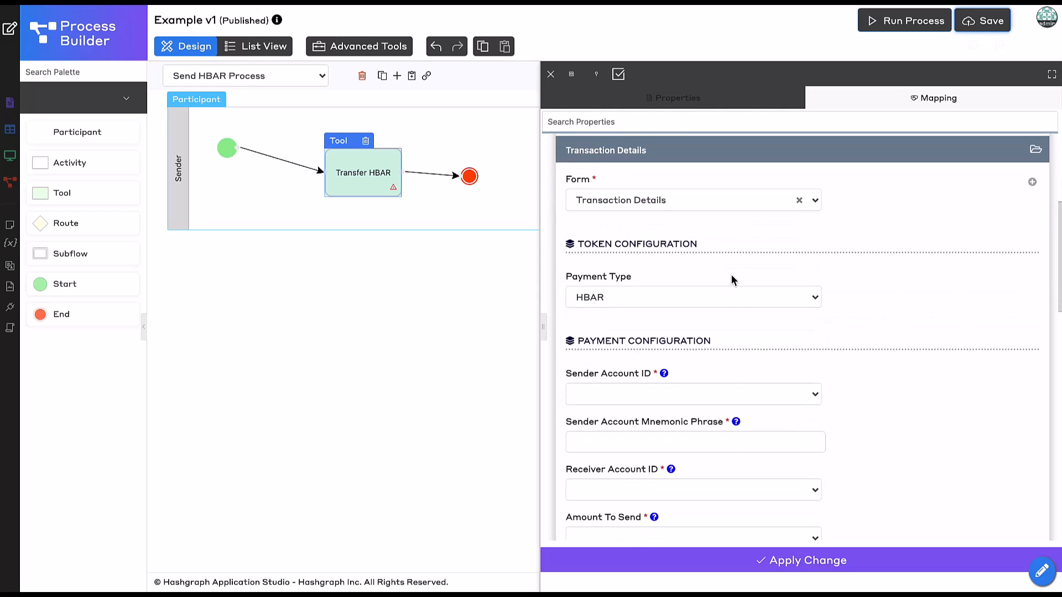
scroll(731, 279, "down", 2)
left_click(667, 242)
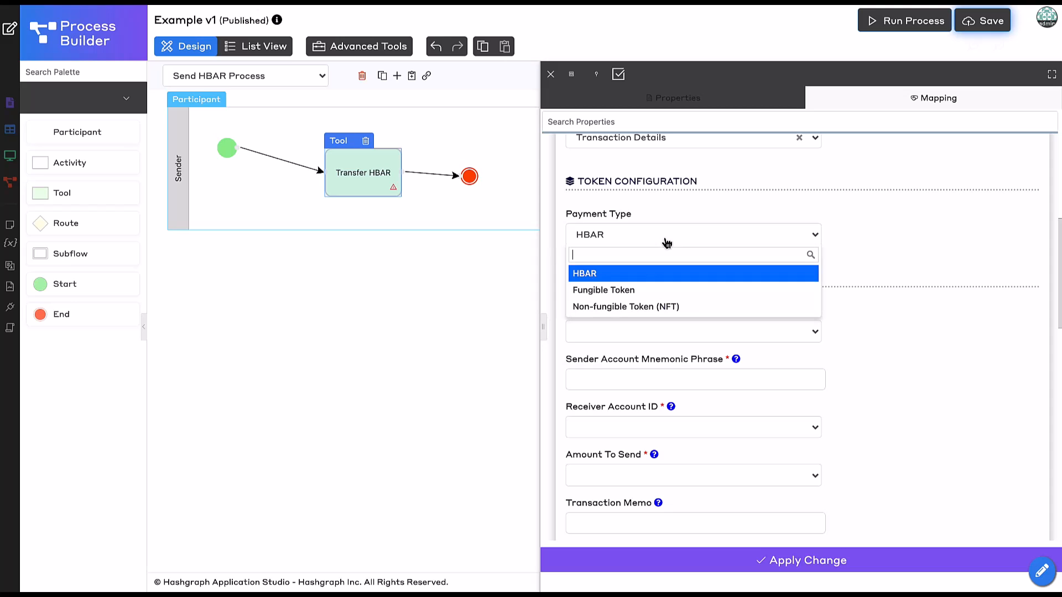
left_click(604, 275)
Map Sender Account ID to sender, Receiver Account ID to receiver and Amount To Send to hbar_amount
scroll(889, 386, "down", 2)
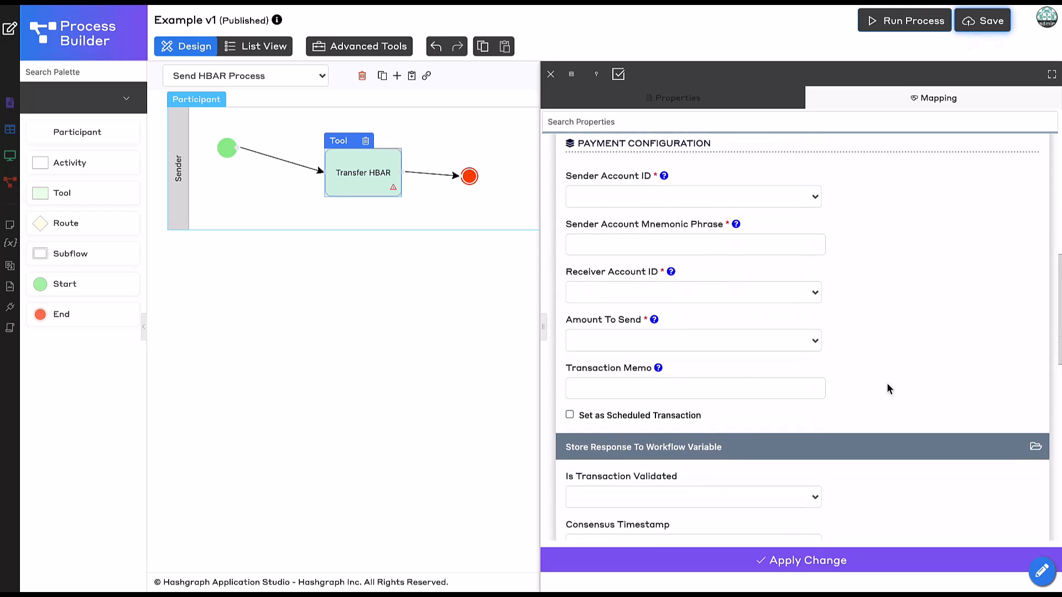
left_click(642, 203)
type("sen")
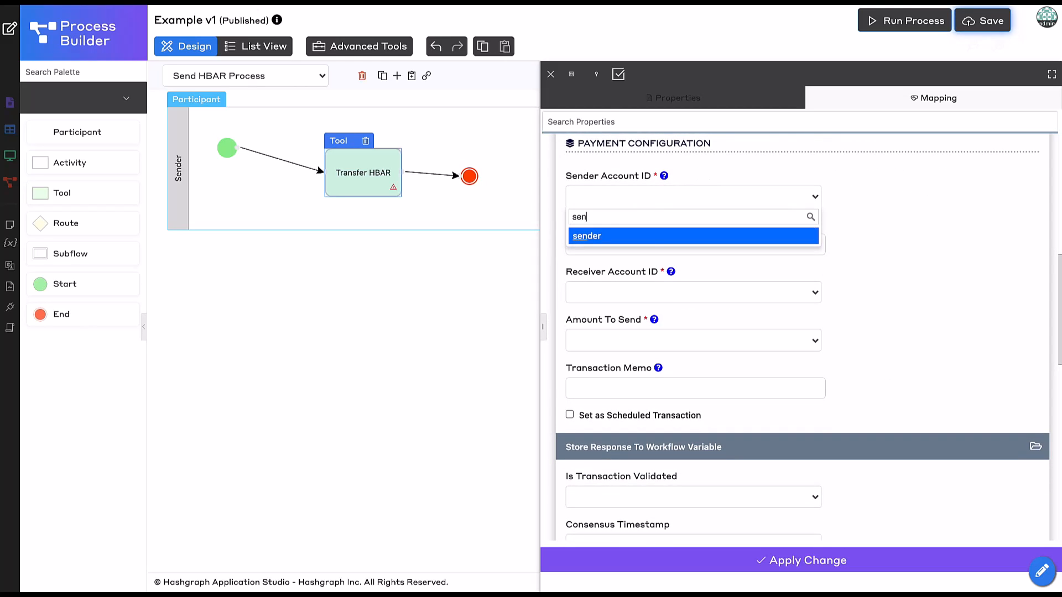
left_click(653, 237)
left_click(618, 294)
type("rece")
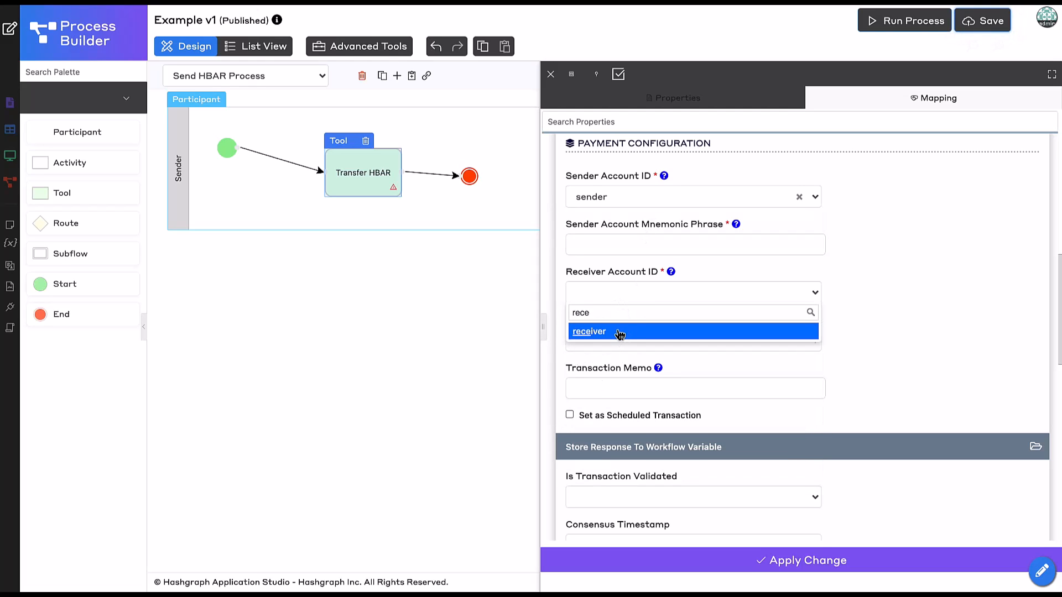
left_click(620, 332)
left_click(667, 343)
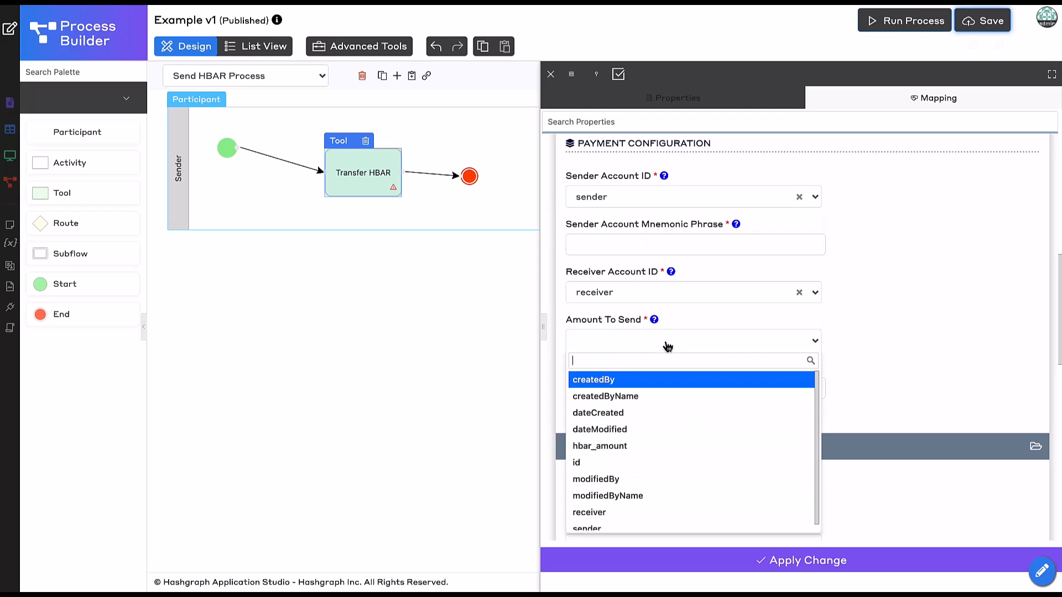
type("hbar")
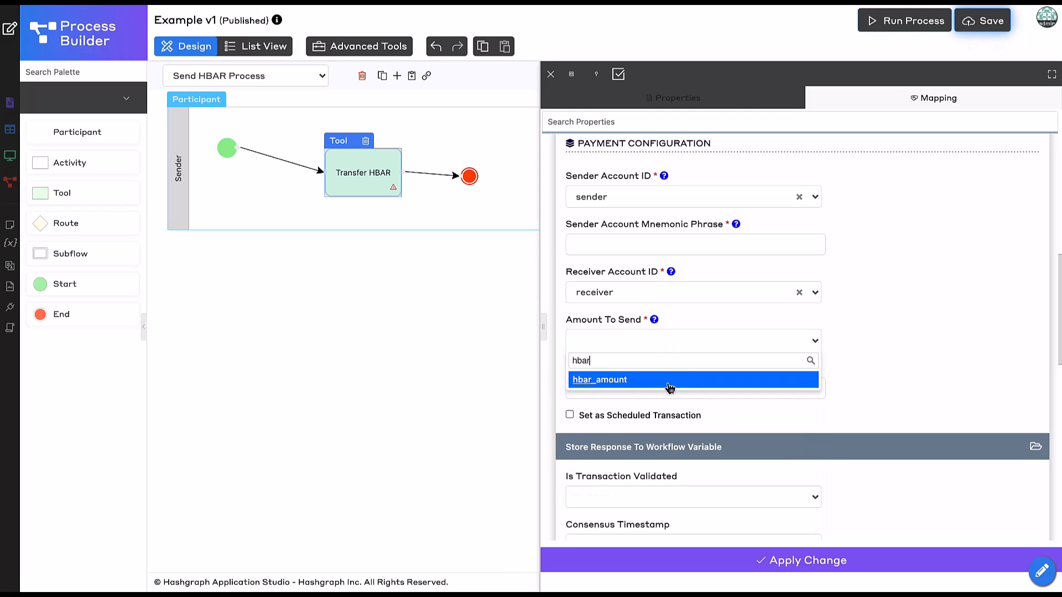
left_click(669, 381)
Start a Property Assistant expression for Sender Account Mnemonic Phrase using the hash variable #form.TABLE.ID[RECORD_ID]#
left_click(651, 245)
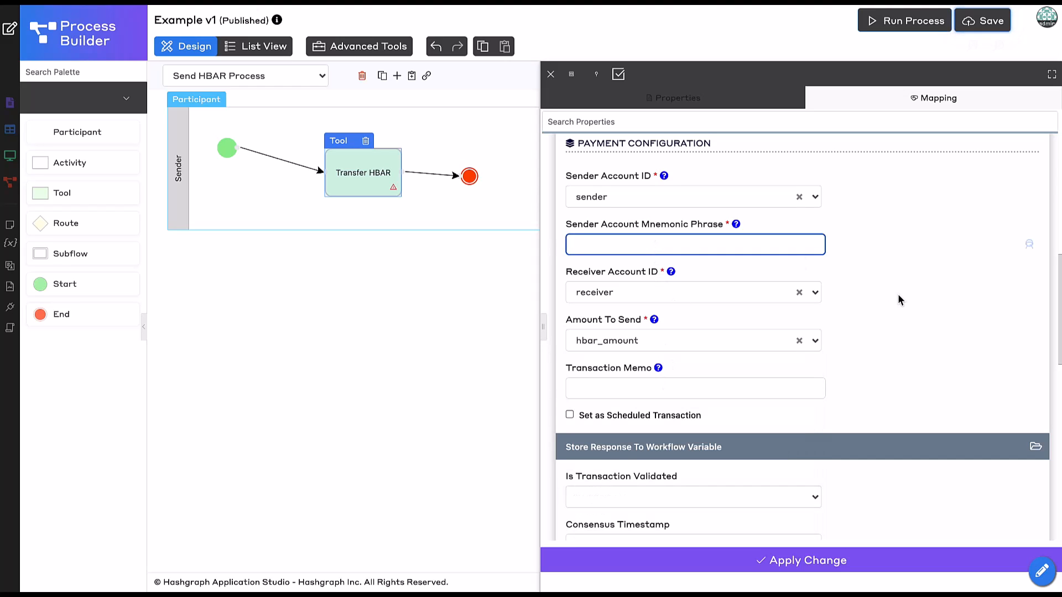
scroll(899, 300, "up", 1)
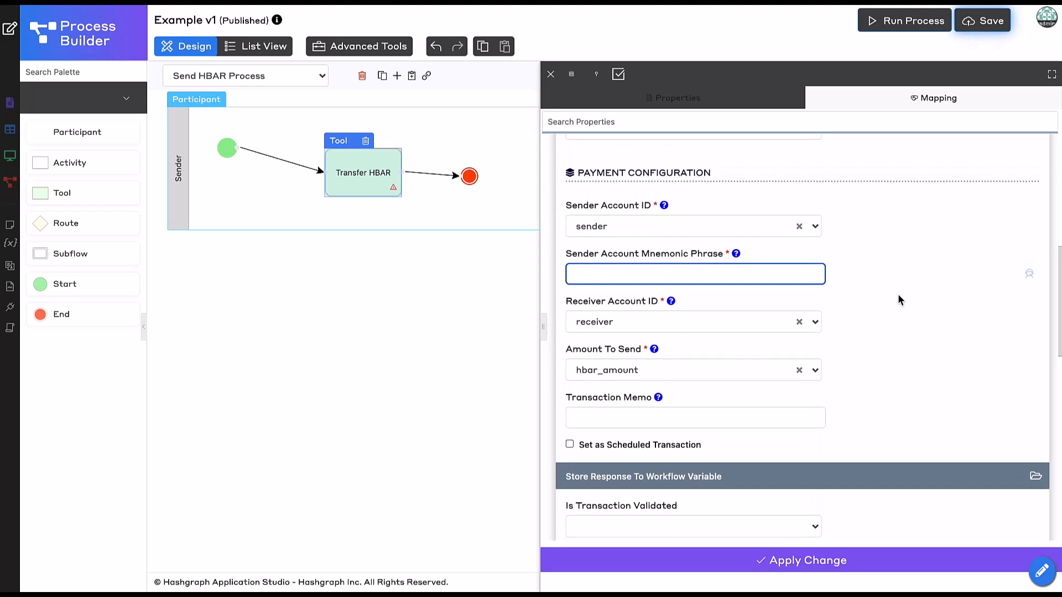
left_click(1030, 276)
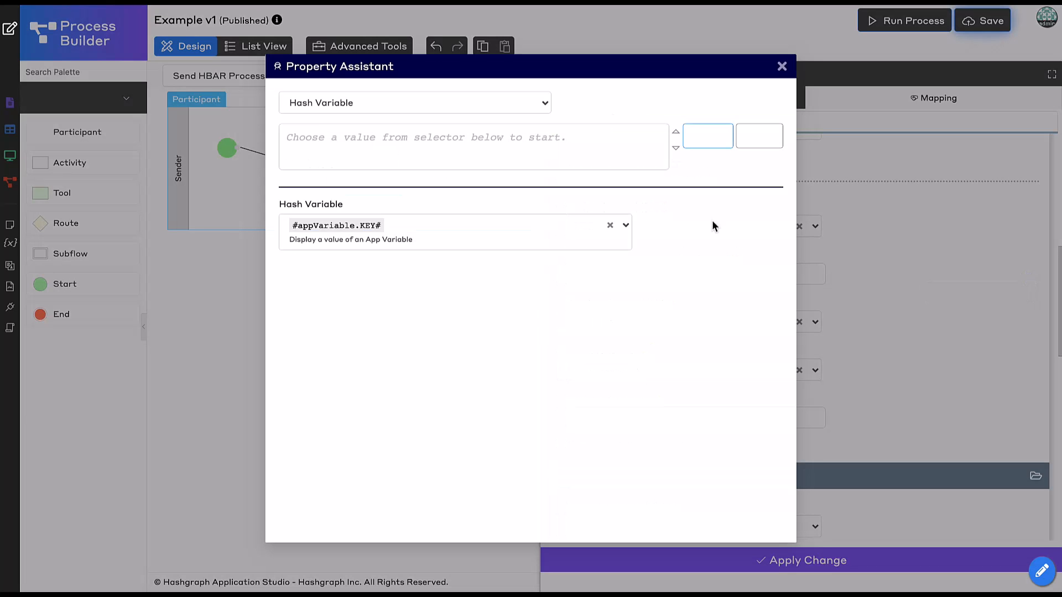
left_click(610, 225)
left_click(536, 228)
type("form.")
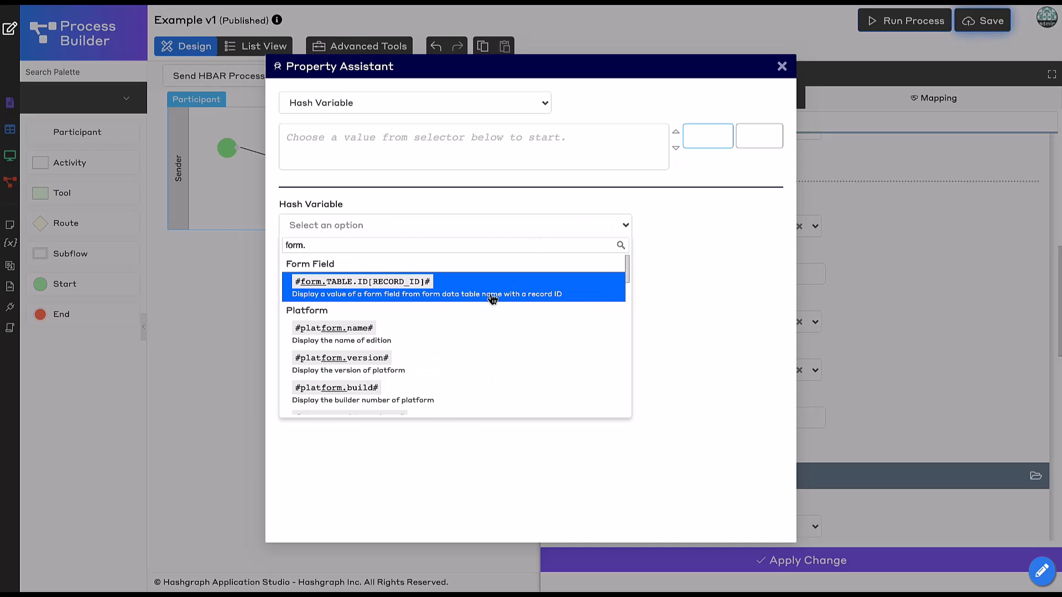
left_click(495, 296)
Choose table account_data and field mnemonic_phrase for the hash variable and insert the expression into Sender Account Mnemonic Phrase
left_click(422, 294)
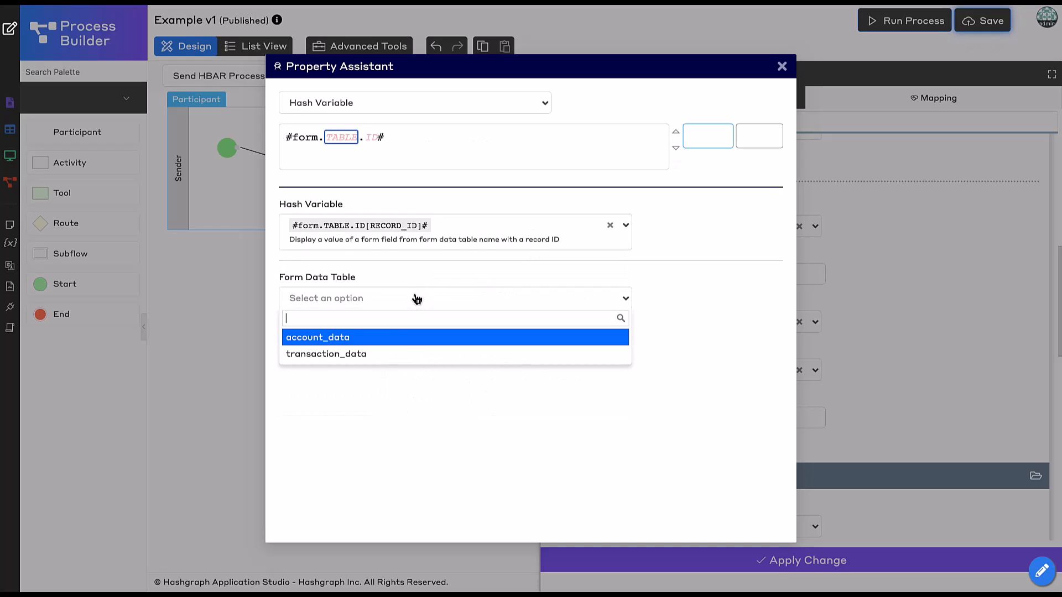
left_click(396, 339)
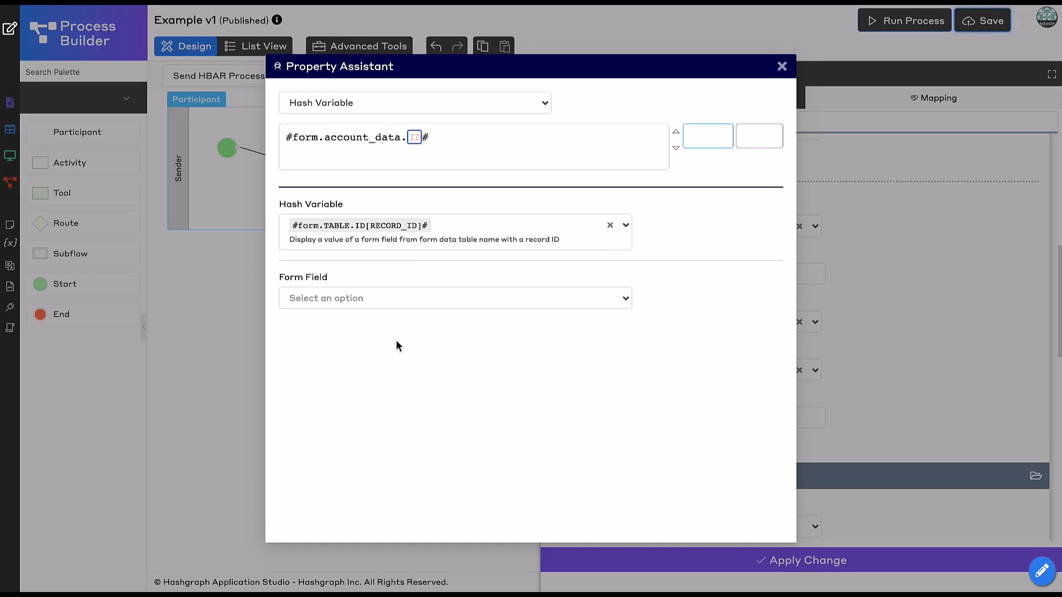
left_click(362, 298)
type("mne")
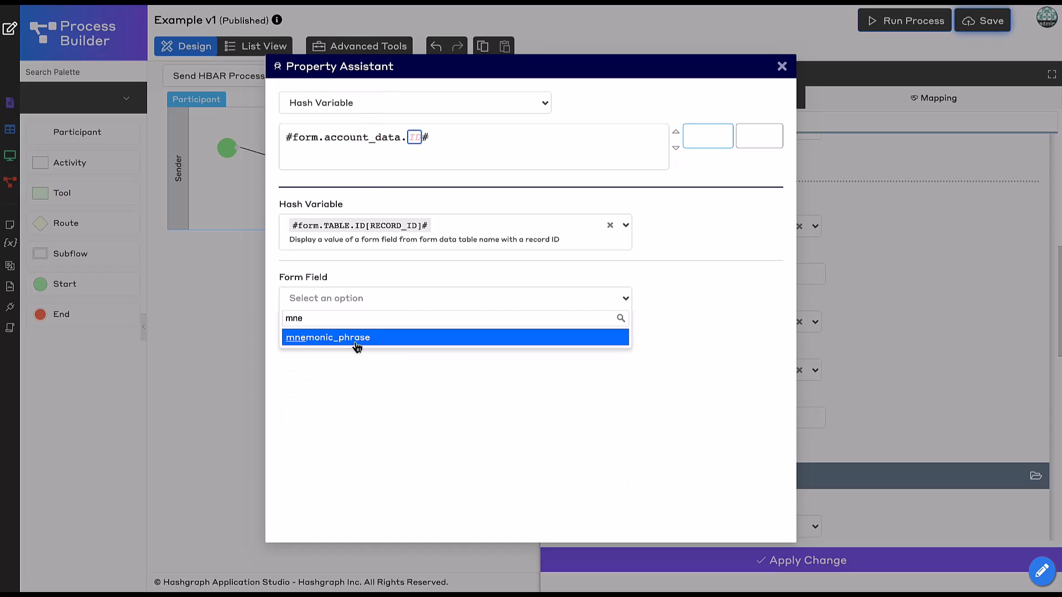
left_click(357, 338)
left_click(500, 137)
left_click(506, 139)
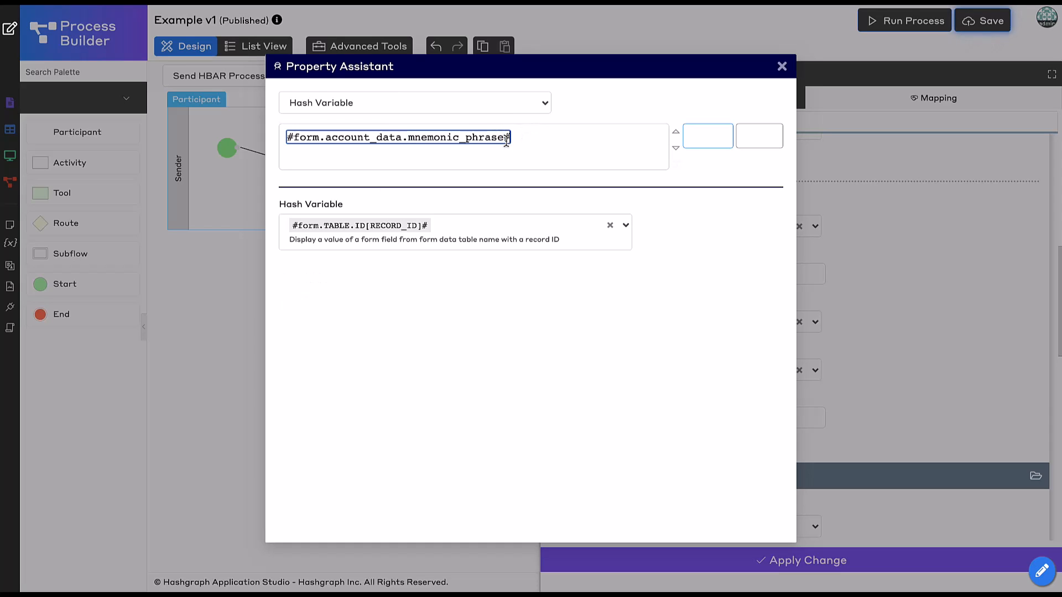
left_click(503, 139)
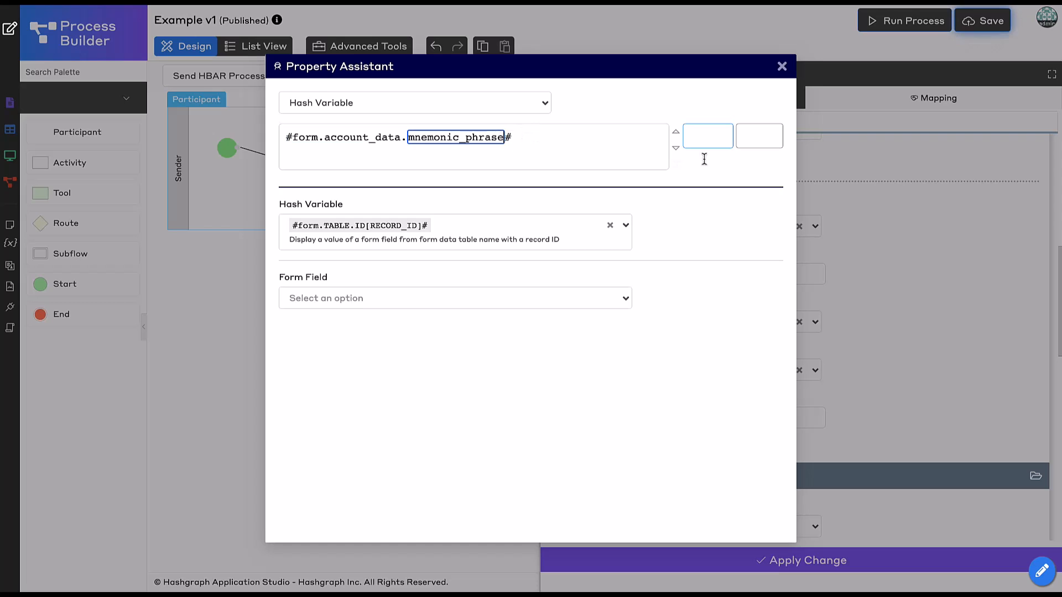
left_click(708, 136)
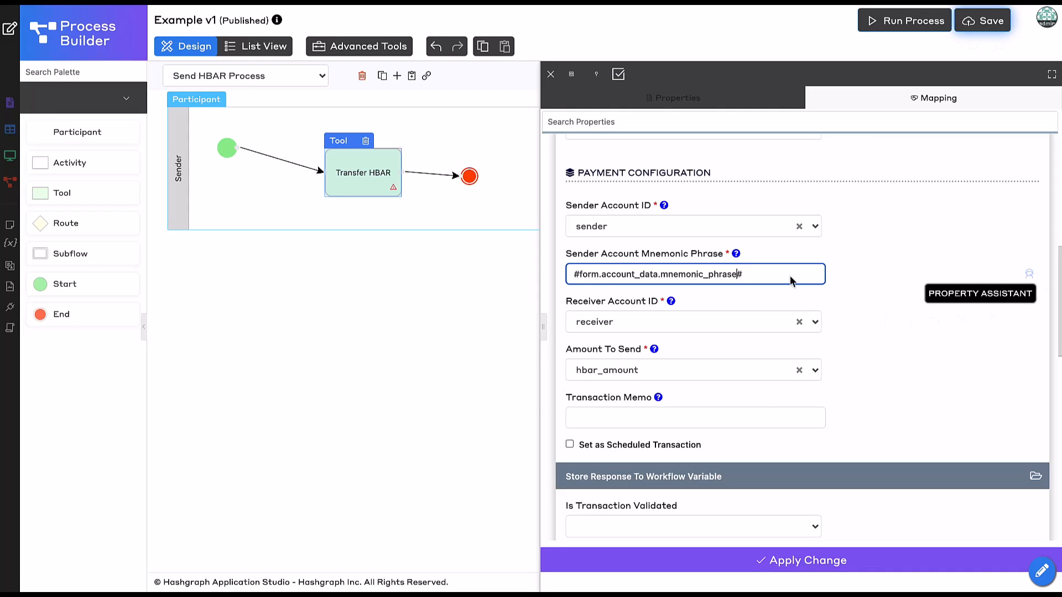
Add the record ID [{form.transaction_data.sender}] before the closing # of the Sender Account Mnemonic Phrase expression
left_click(738, 274)
type("[]")
key("Left")
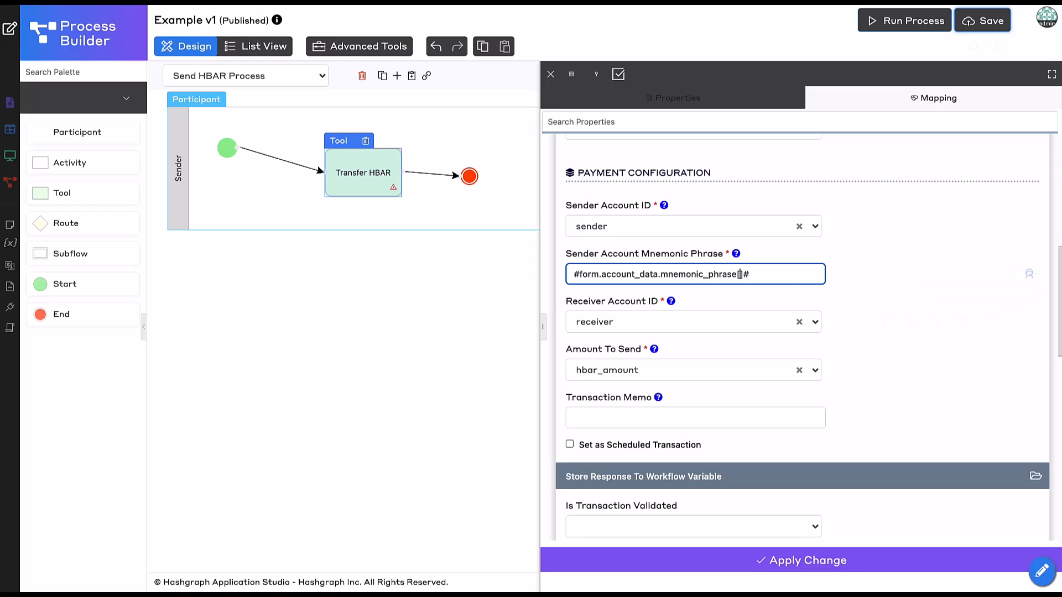
type("{}")
type("ansaction")
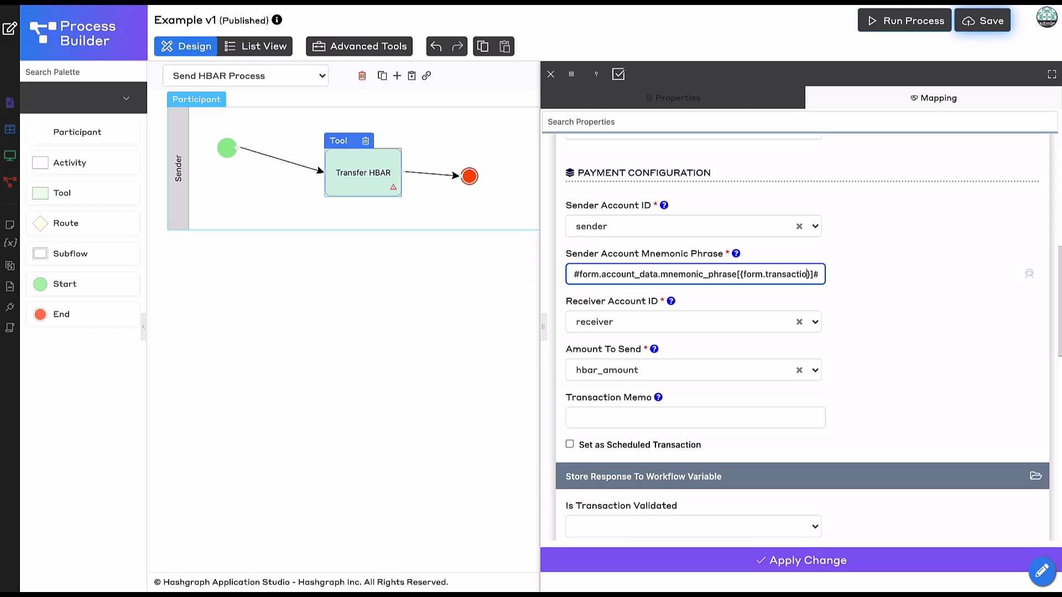
type("_data")
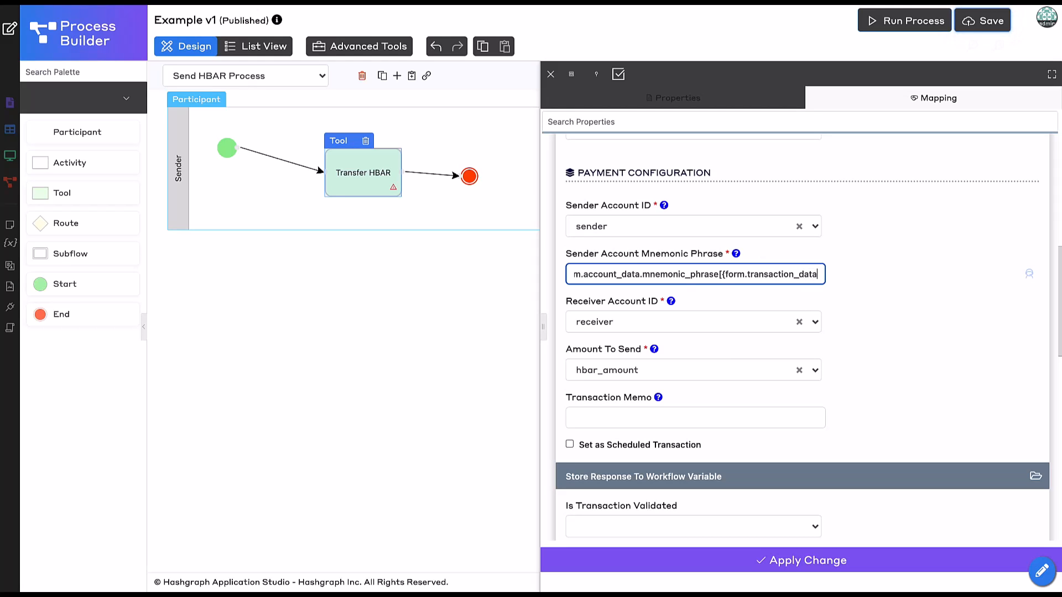
type(".sender")
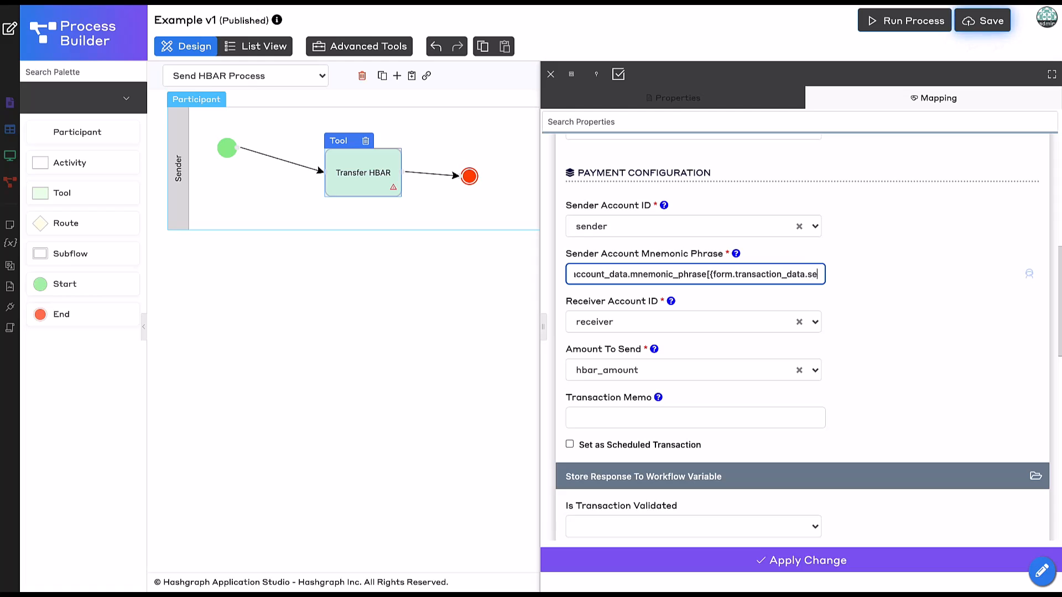
key("Right")
left_click(894, 345)
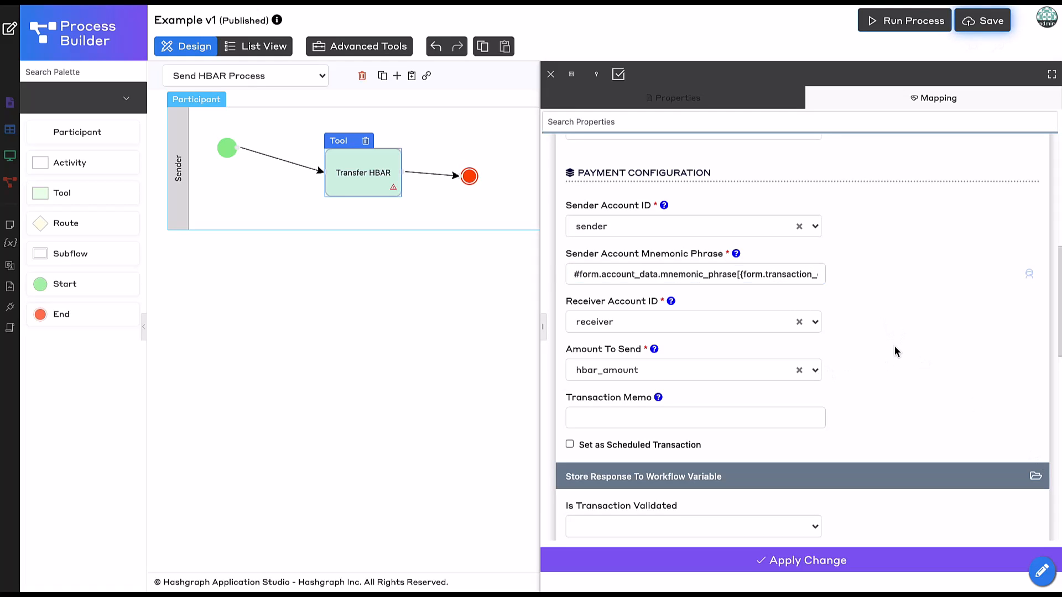
Apply the Transfer HBAR tool's payment configuration and save the process
scroll(894, 345, "down", 3)
scroll(894, 345, "down", 2)
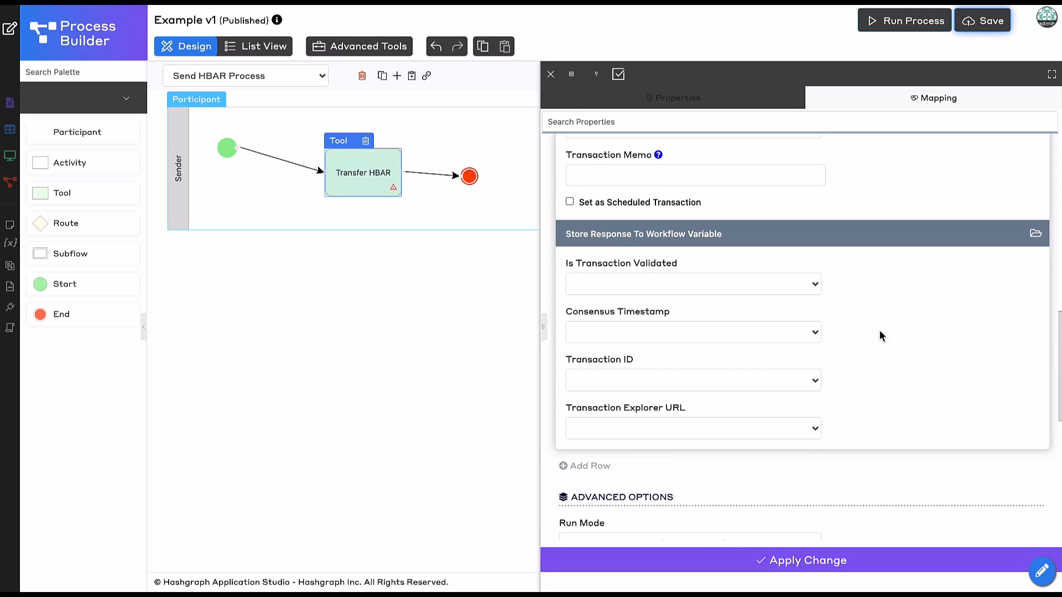
left_click(666, 434)
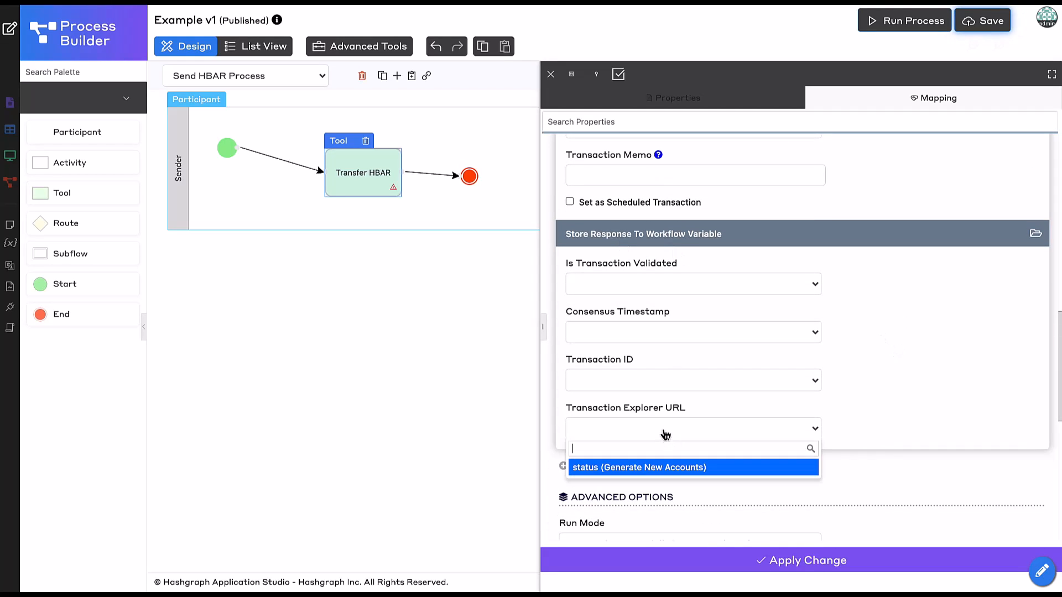
left_click(944, 429)
left_click(780, 562)
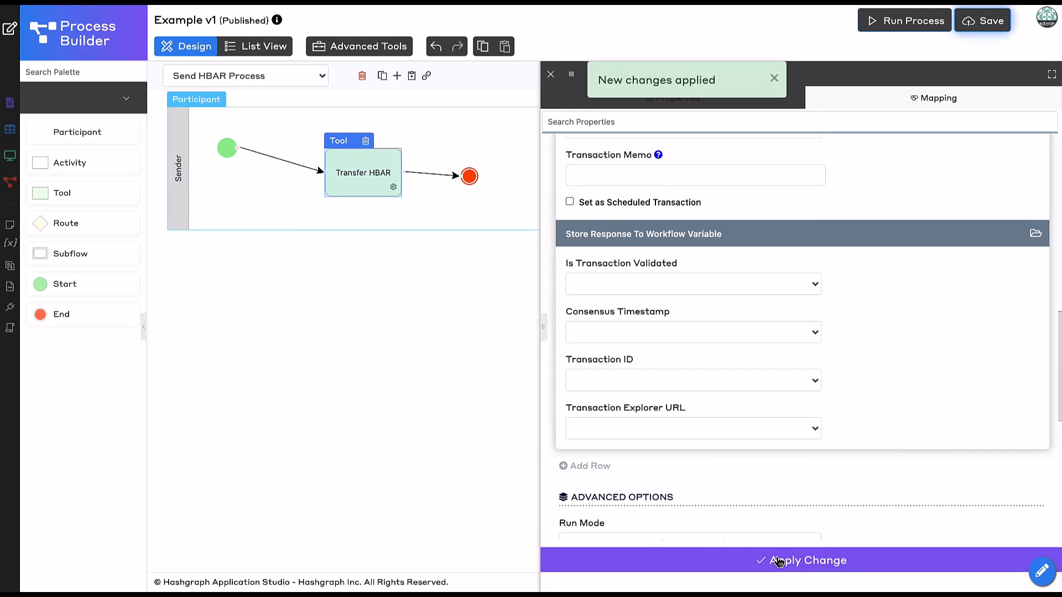
left_click(979, 32)
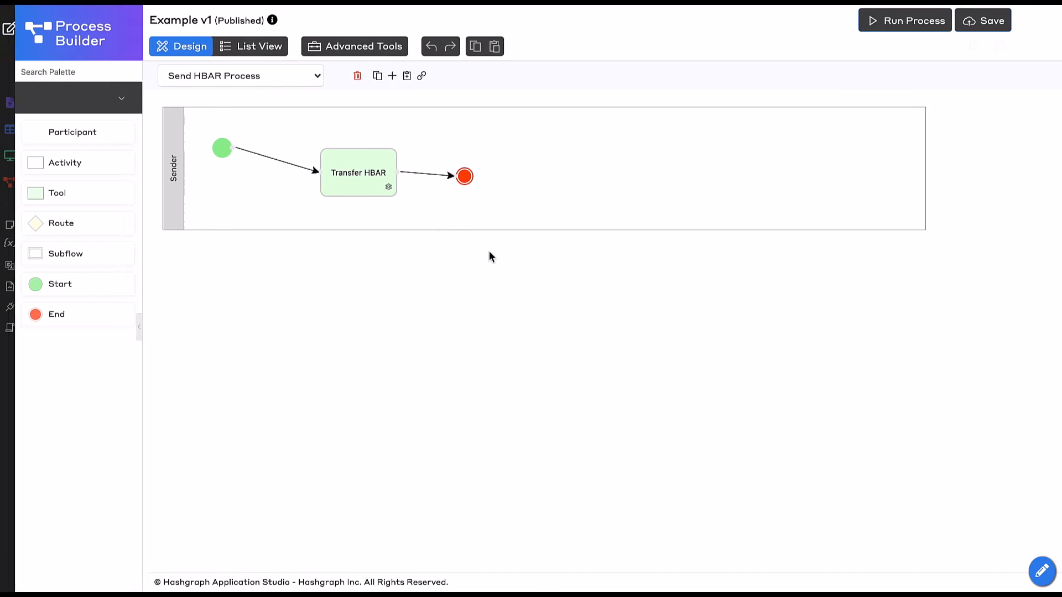
Store the Transfer HBAR tool's Transaction Explorer URL in txUrl (Send HBAR Process) and apply the change
left_click(360, 171)
left_click(926, 105)
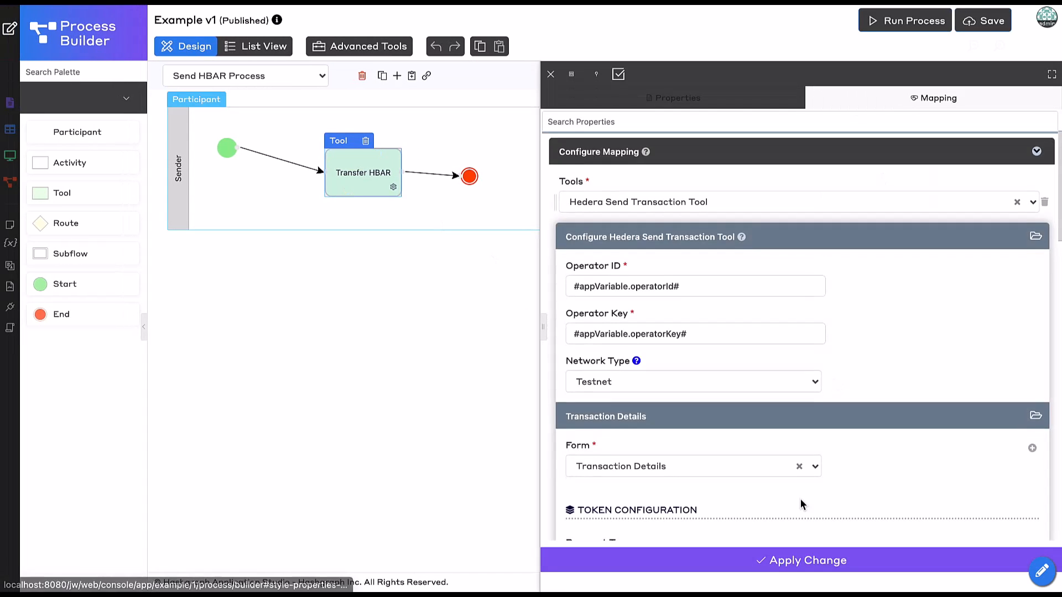
scroll(802, 502, "down", 10)
scroll(801, 503, "down", 3)
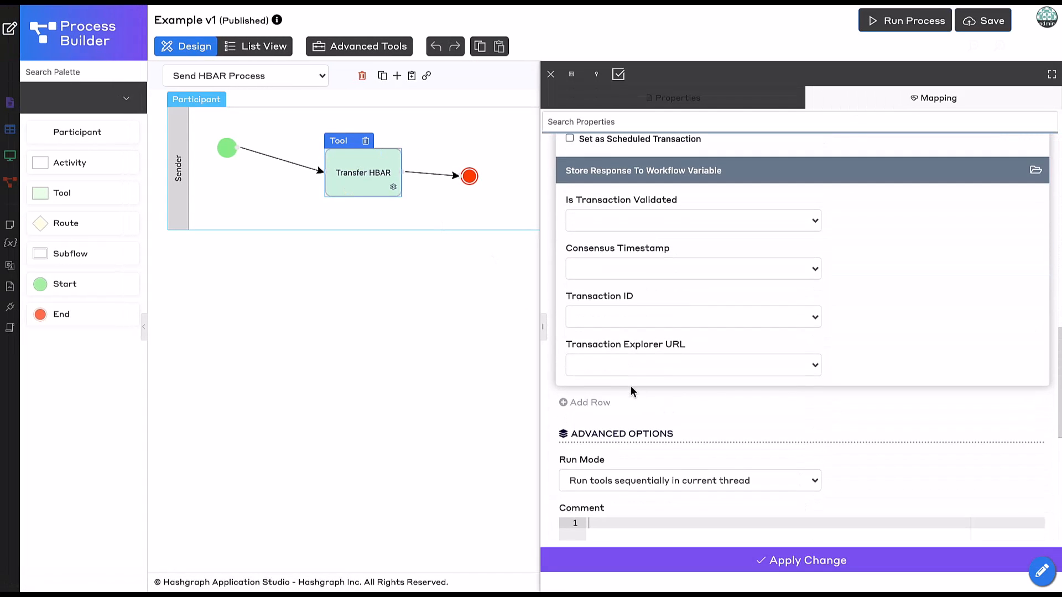
left_click(620, 365)
left_click(635, 421)
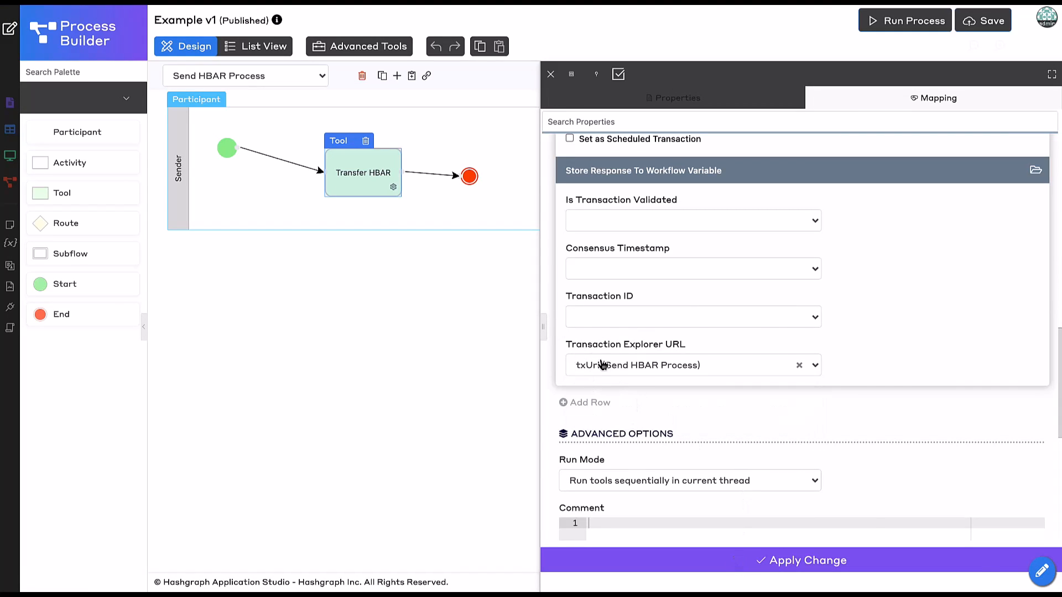
left_click(651, 568)
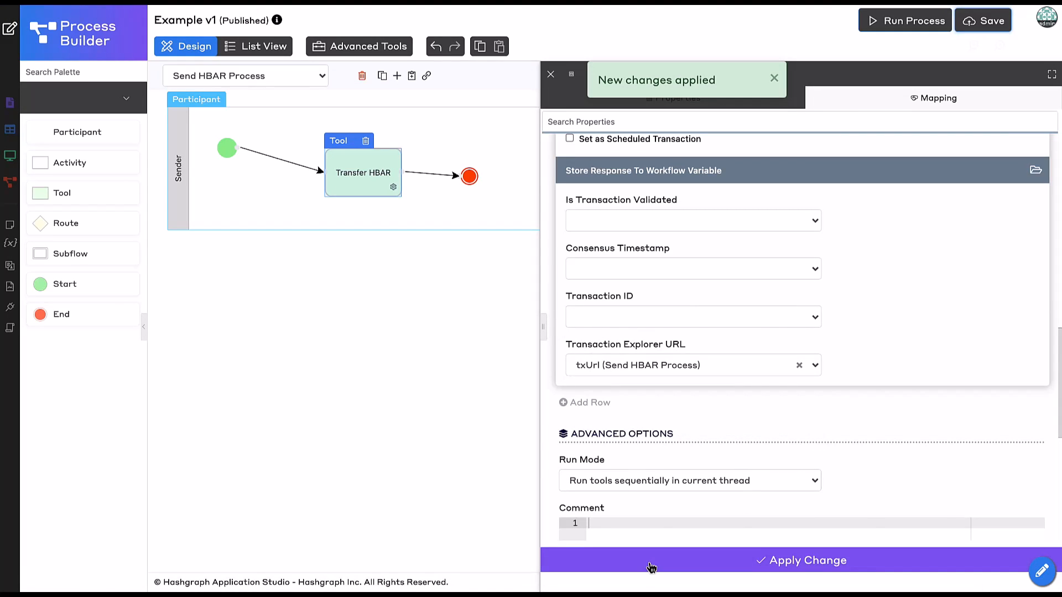
Map the process's Start node to the Transaction Details form, apply the change and save the process
left_click(319, 288)
left_click(227, 148)
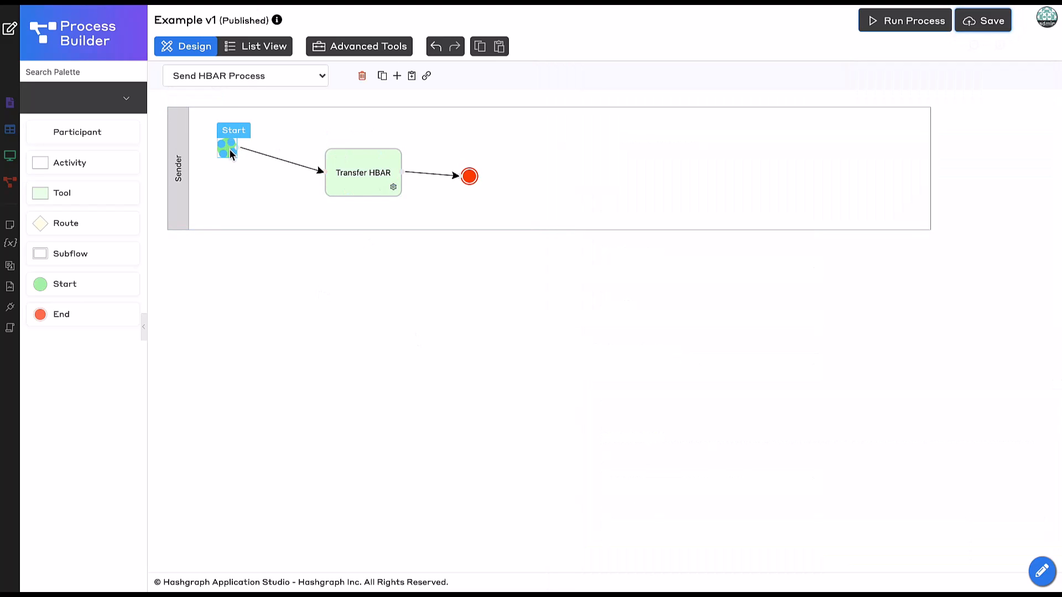
left_click(229, 149)
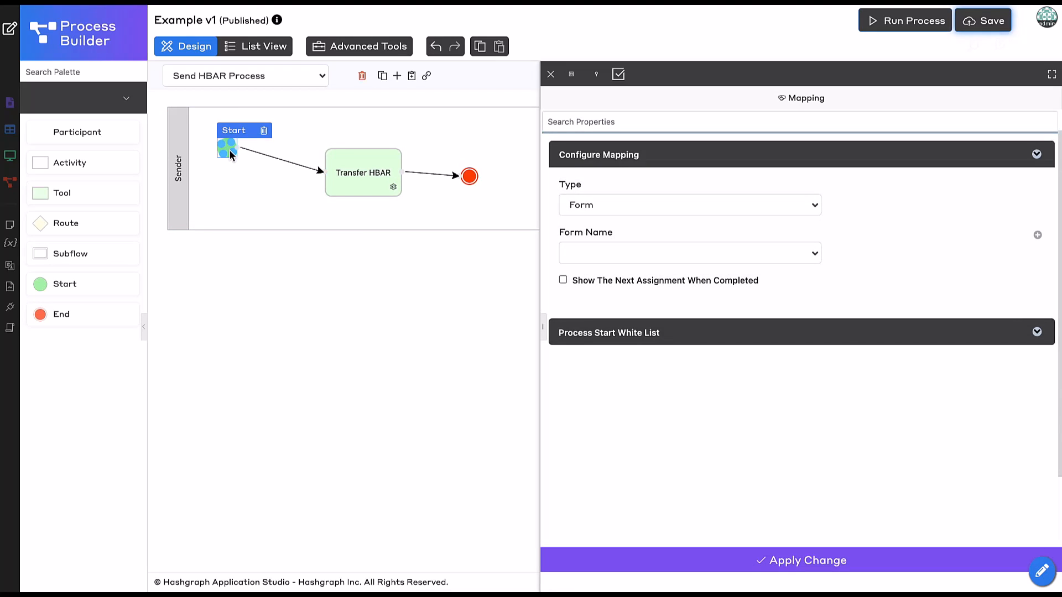
left_click(581, 254)
left_click(616, 309)
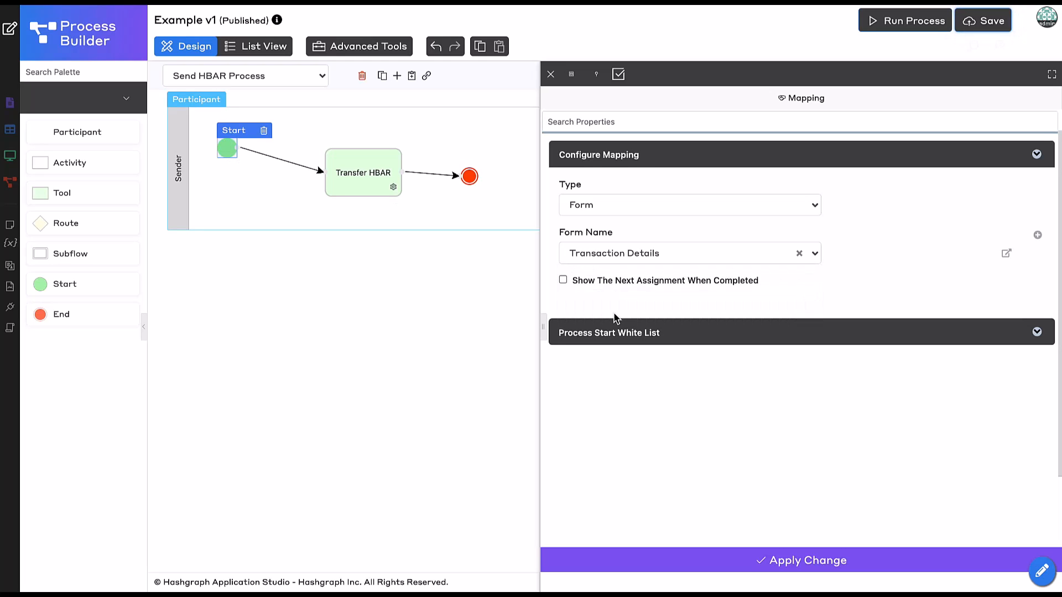
left_click(628, 559)
left_click(403, 346)
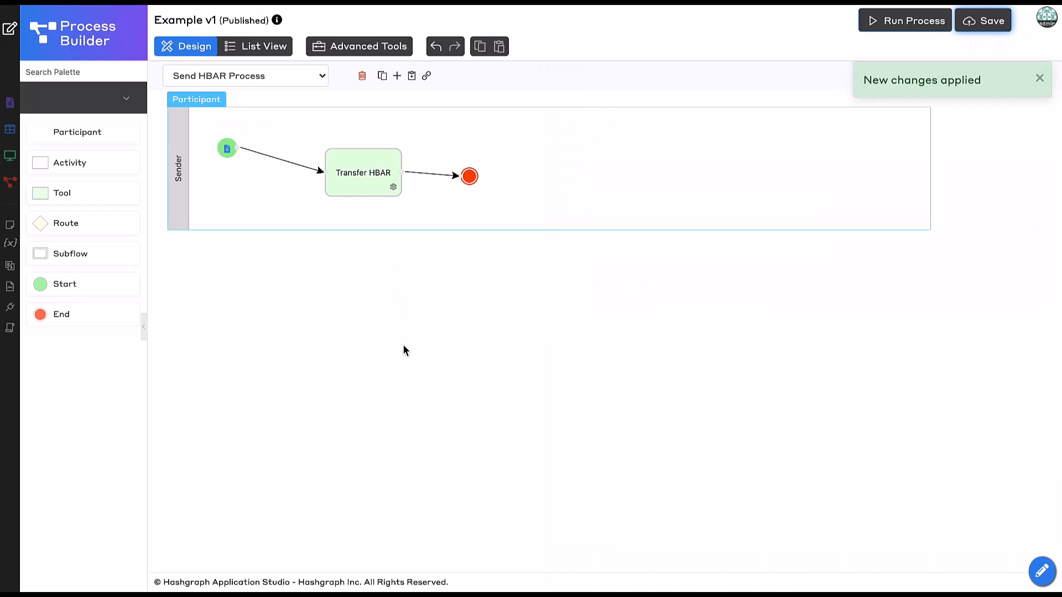
left_click(979, 21)
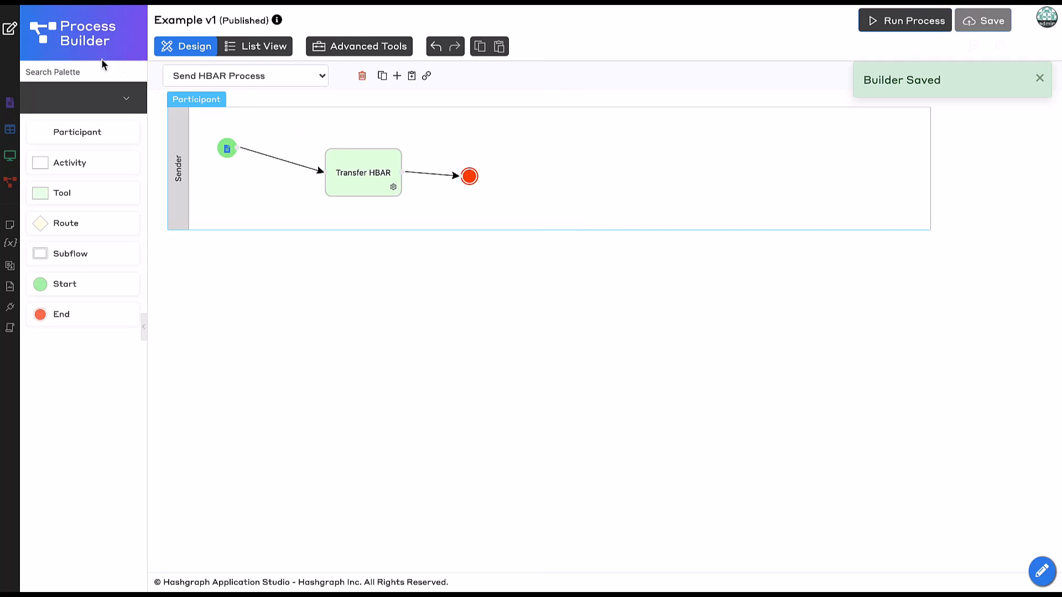
Return to the app's builder overview and open the Example UI for editing
left_click(10, 27)
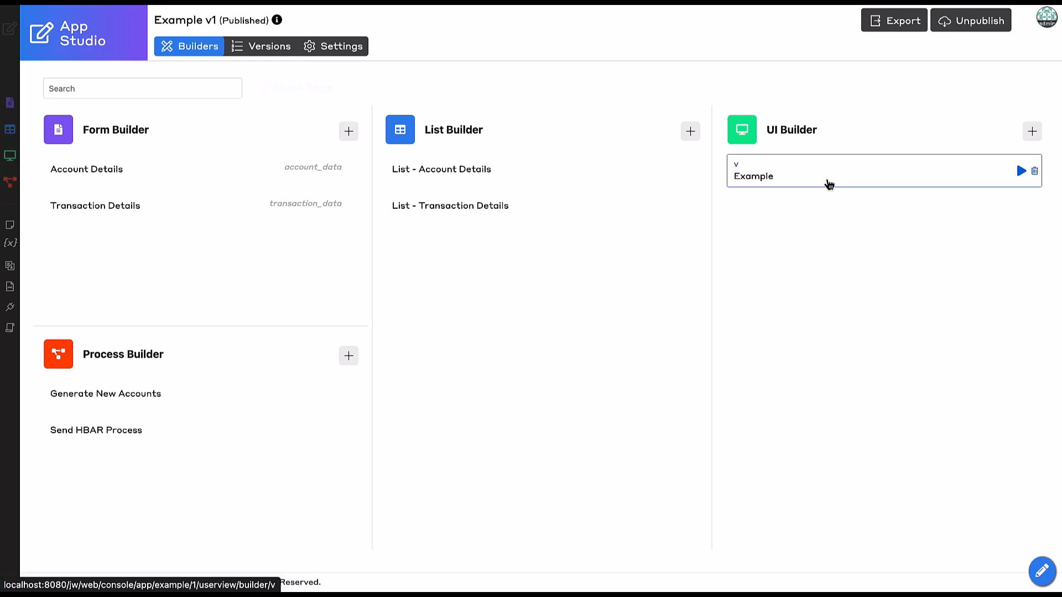
left_click(829, 184)
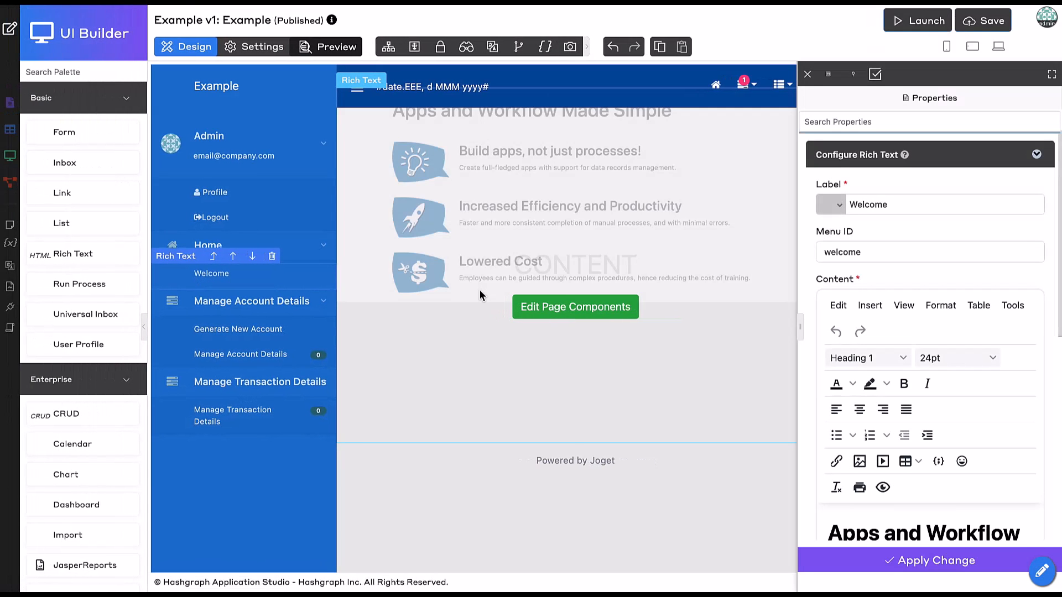
Add a Run Process menu under Manage Transaction Details and set its process to Send HBAR Process (sendHbar)
left_click_drag(79, 284, 232, 423)
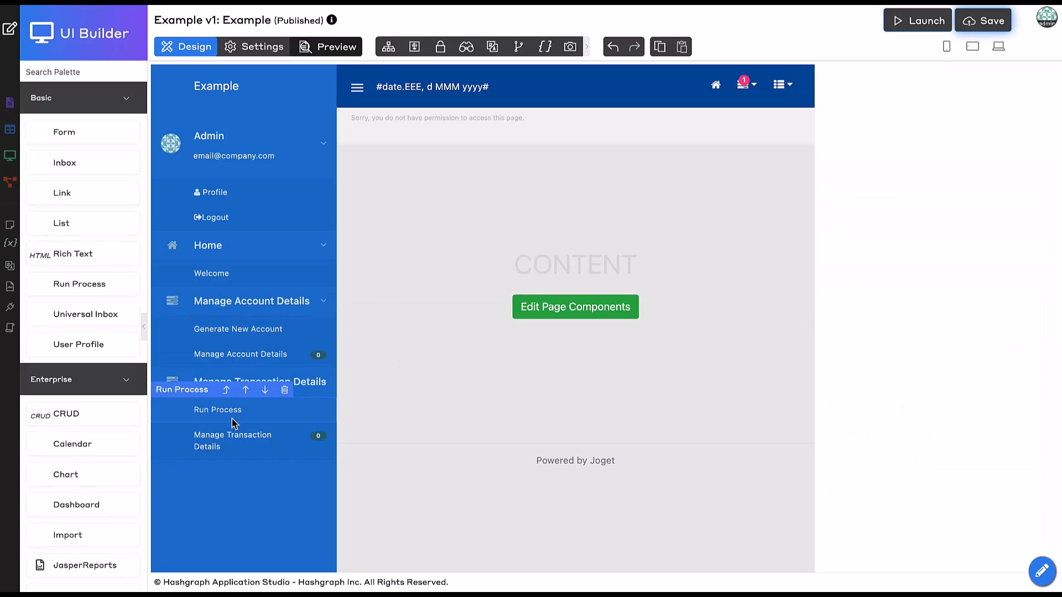
left_click(259, 410)
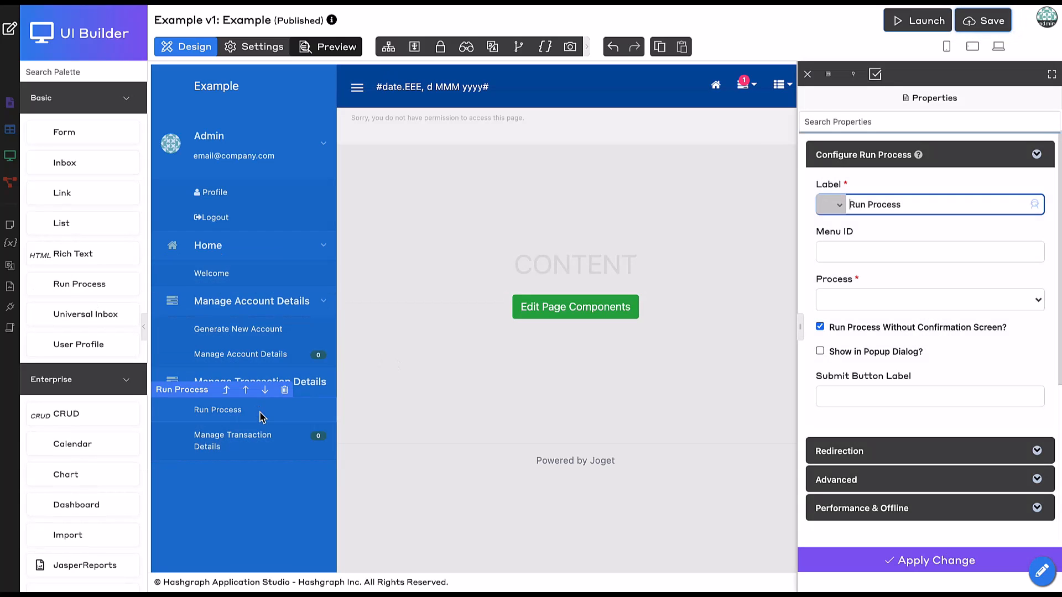
left_click(882, 299)
left_click(874, 354)
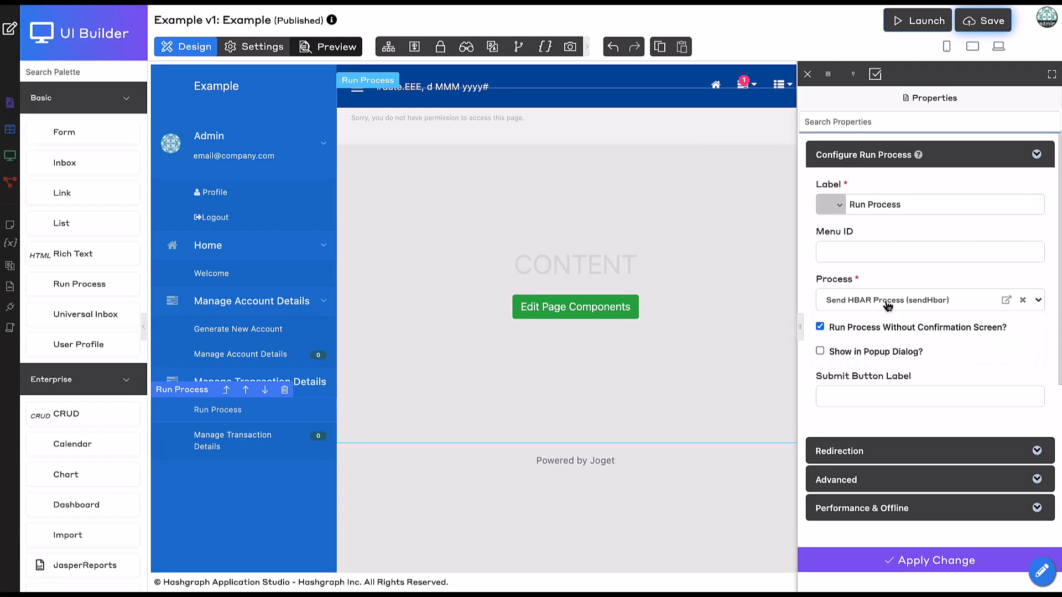
Label the Run Process menu "Transfer HBAR", apply the change and save the UI
left_click(928, 212)
key("ctrl+a")
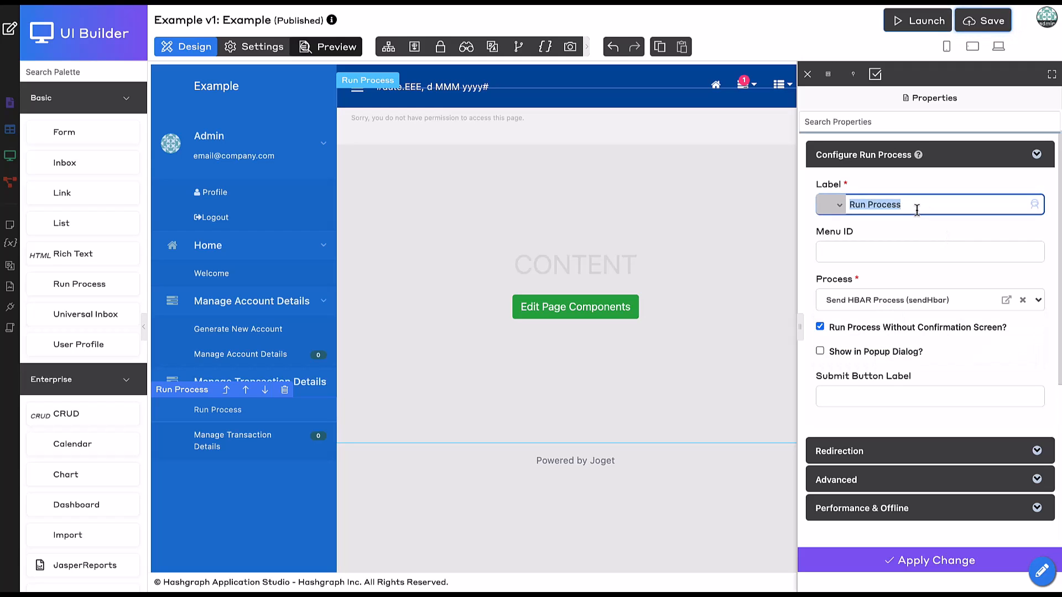
type("Trans")
key("BackSpace")
type("nsfer HBAR")
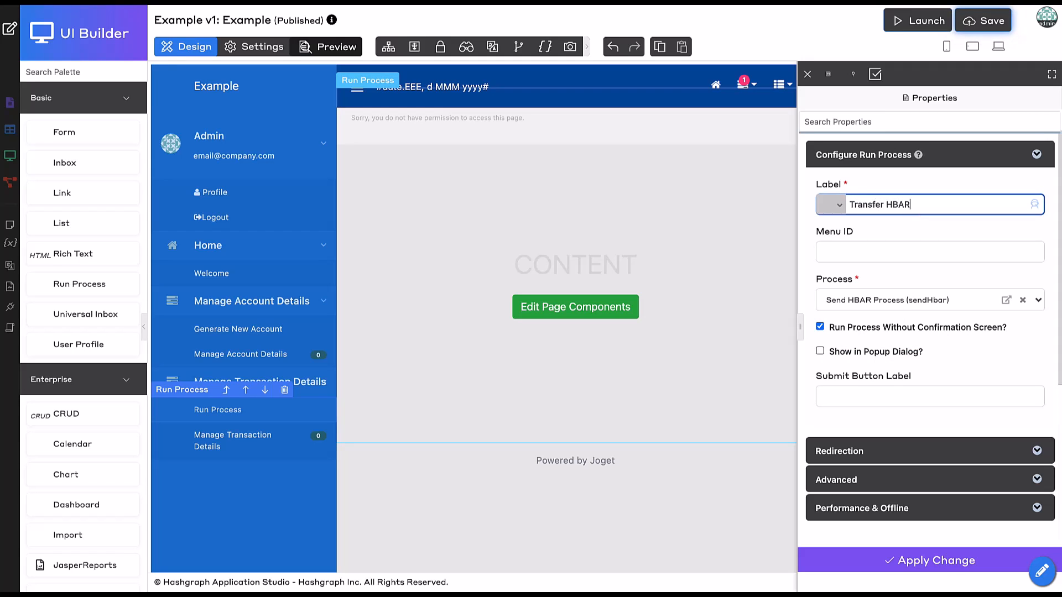
left_click(905, 562)
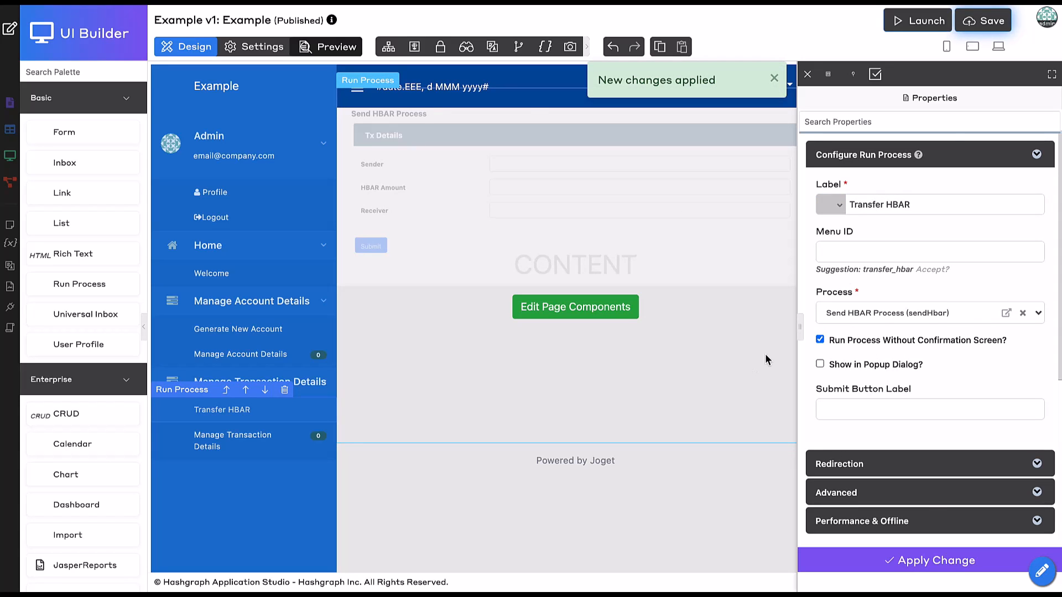
left_click(991, 34)
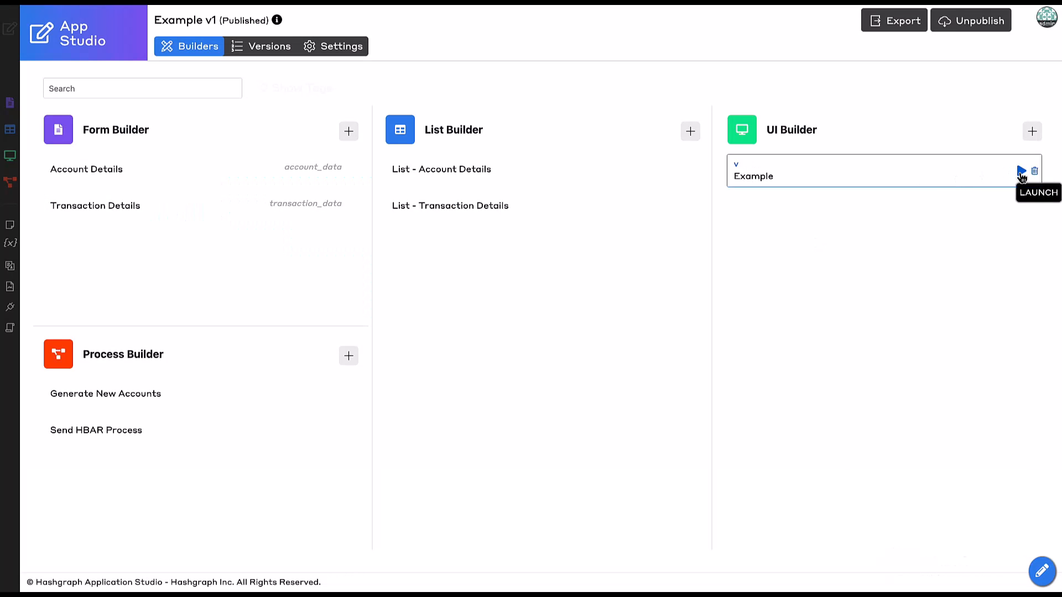
Launch the Example UI and open the Transfer HBAR form under Manage Transaction Details
left_click(1021, 172)
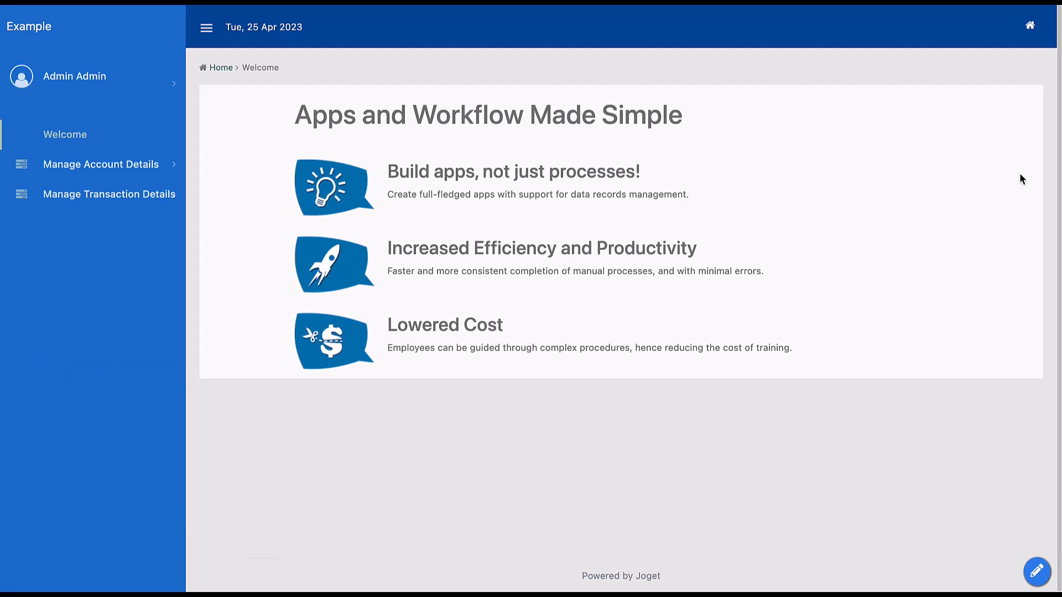
left_click(86, 195)
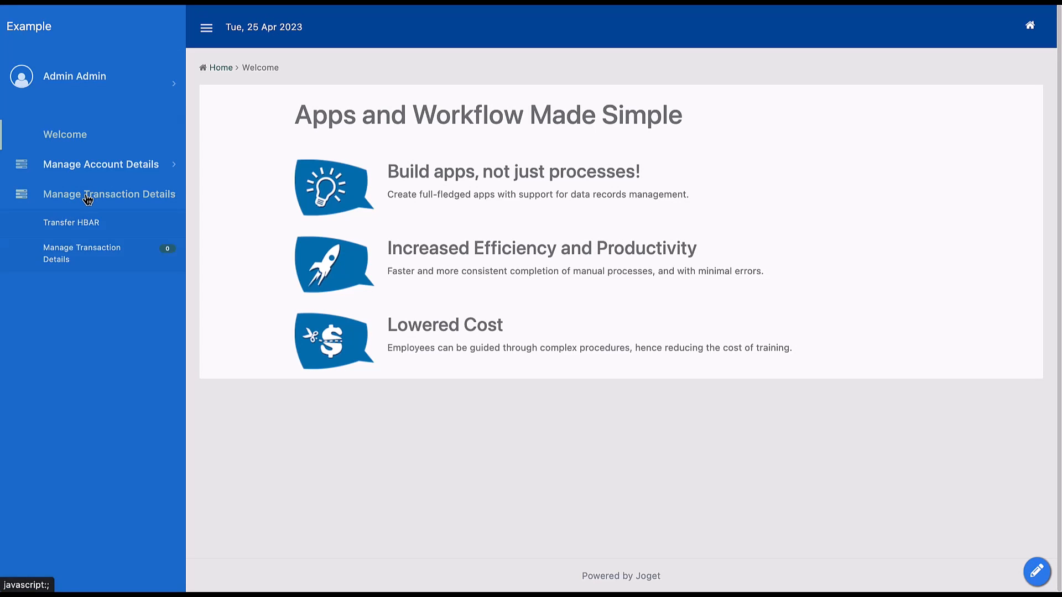
left_click(76, 224)
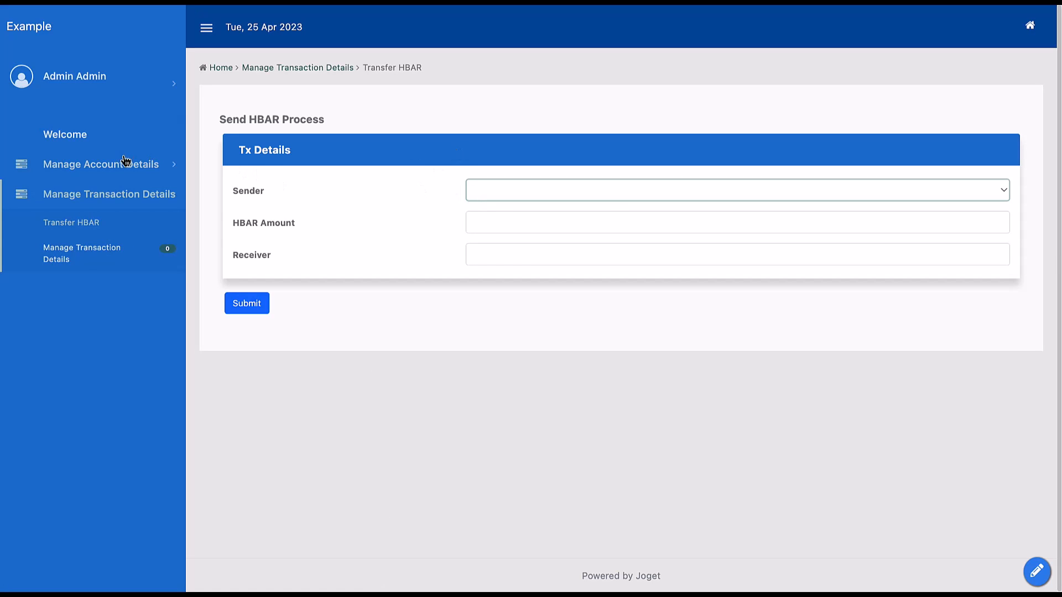
Generate a new account and open the Manage Account Details list
left_click(122, 163)
left_click(109, 199)
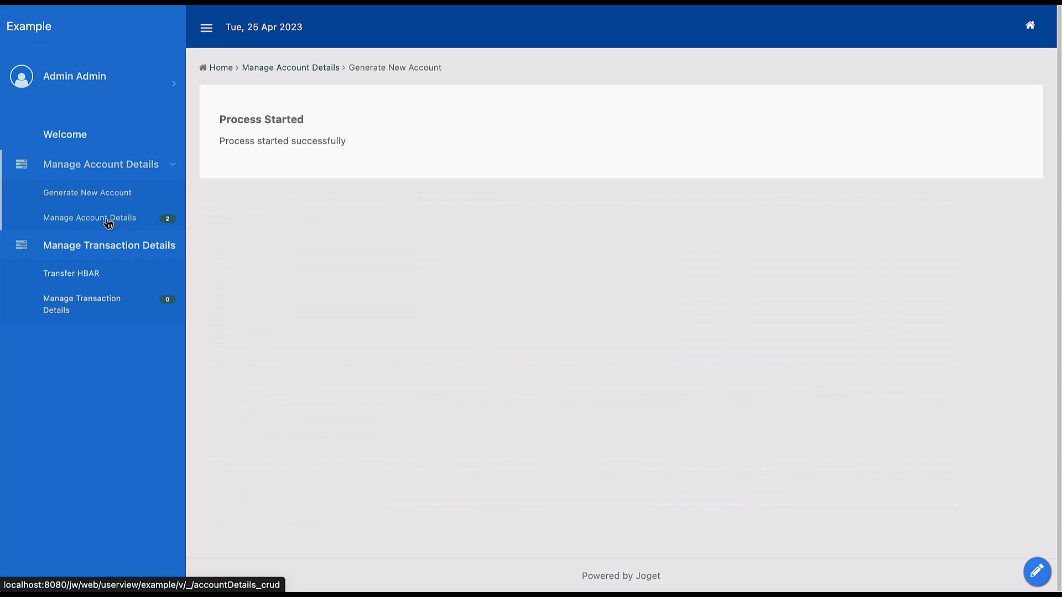
left_click(108, 218)
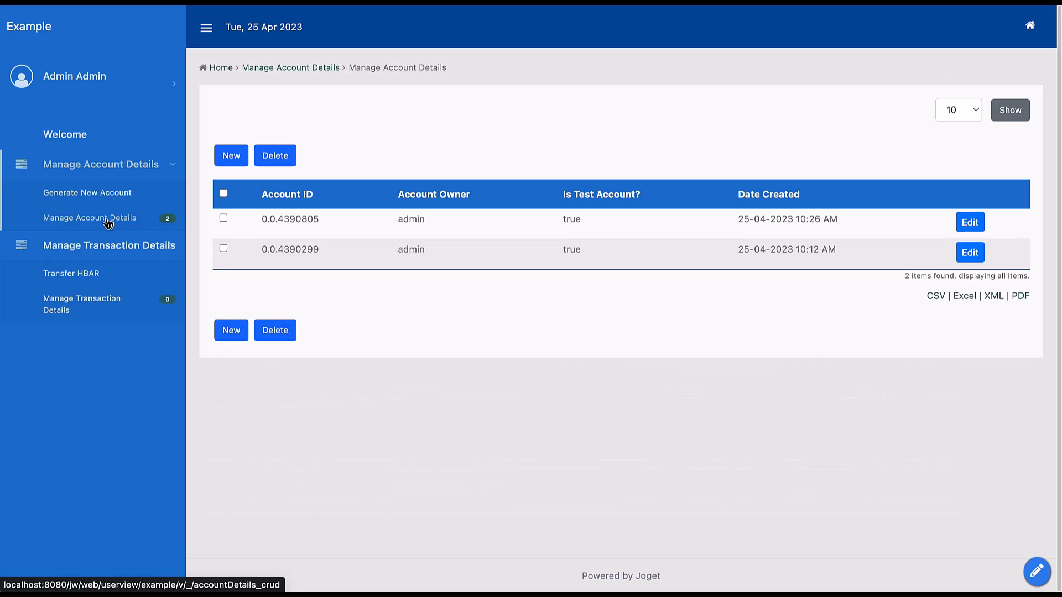
Copy the newest account's Account ID from the list for use as the receiver
left_click_drag(257, 250, 341, 252)
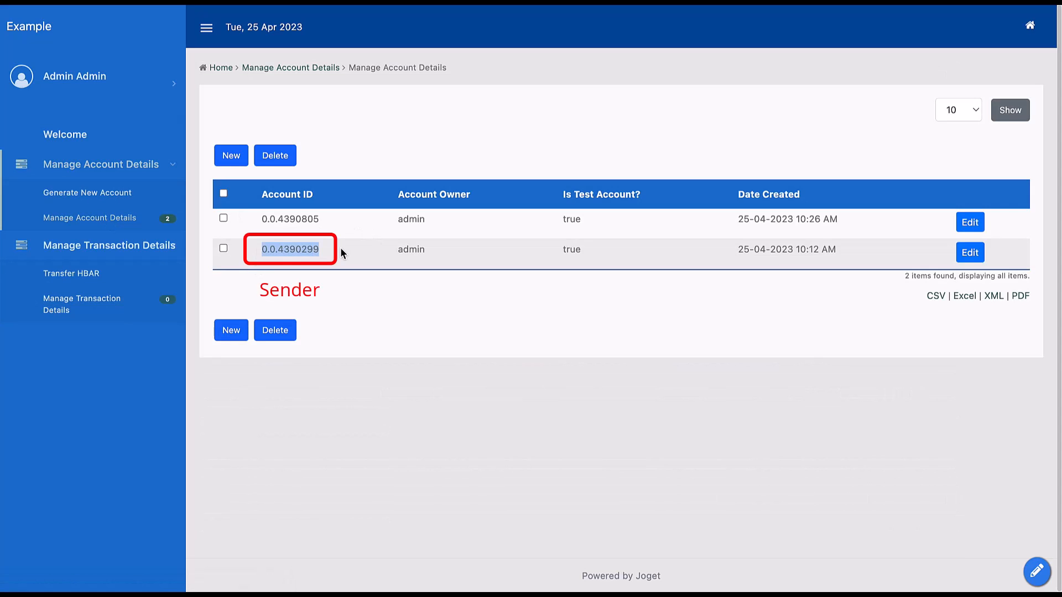
left_click_drag(279, 220, 336, 228)
double_click(281, 216)
key("ctrl+c")
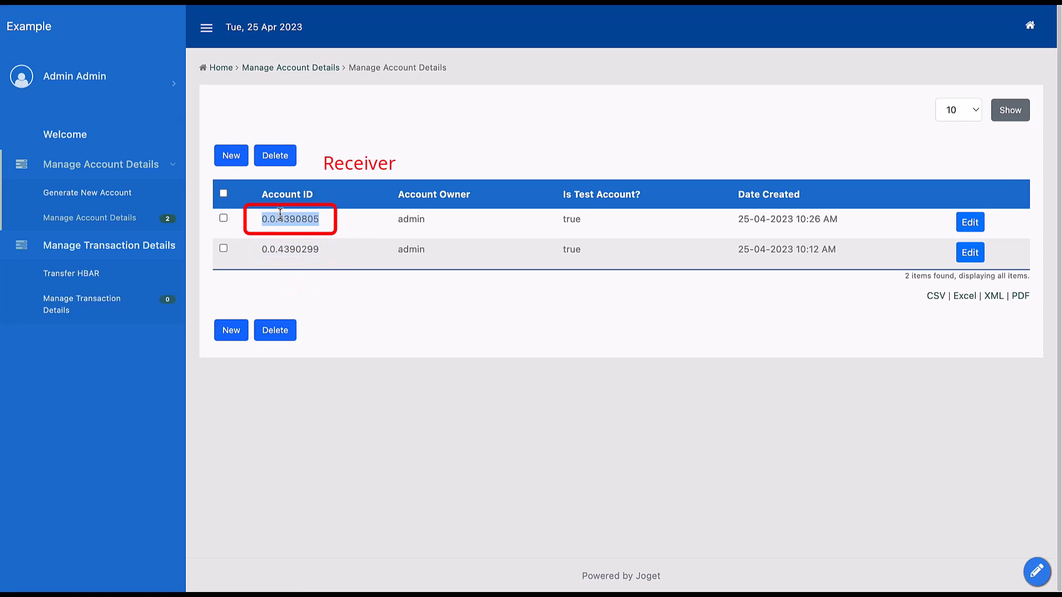
Submit a Transfer HBAR request for 1.2345 HBAR from the older account, with the copied account ID as the receiver
left_click(83, 272)
left_click(487, 189)
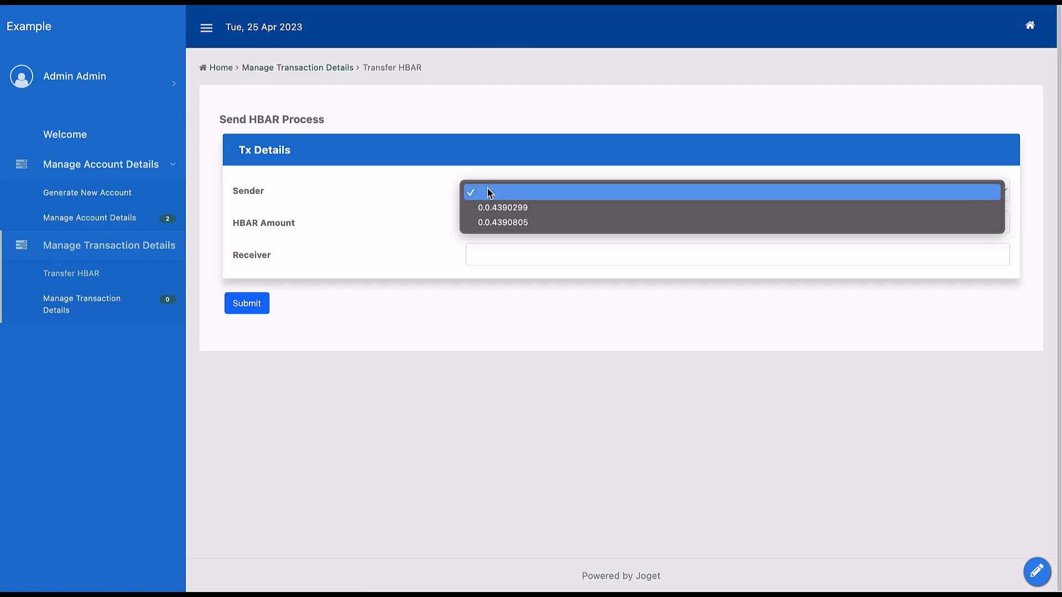
left_click(519, 209)
left_click(502, 246)
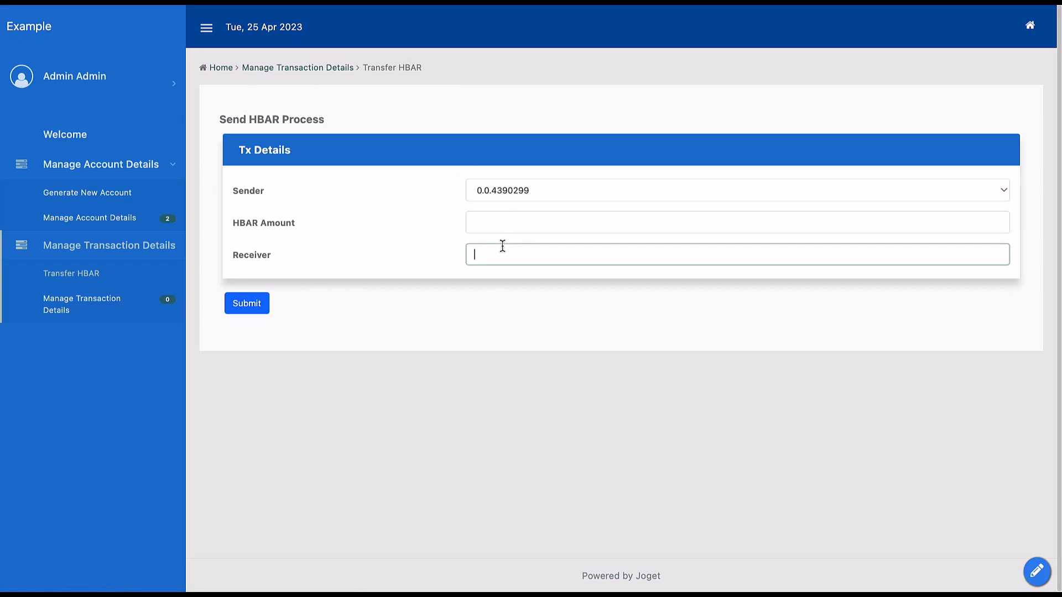
key("ctrl+v")
left_click(535, 216)
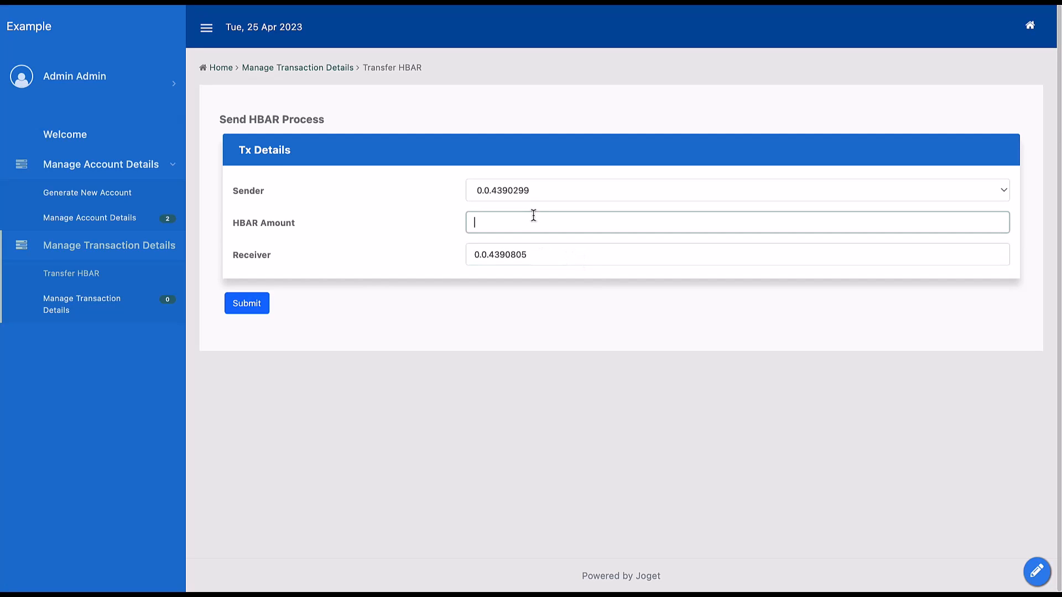
type("1.2345")
left_click(247, 304)
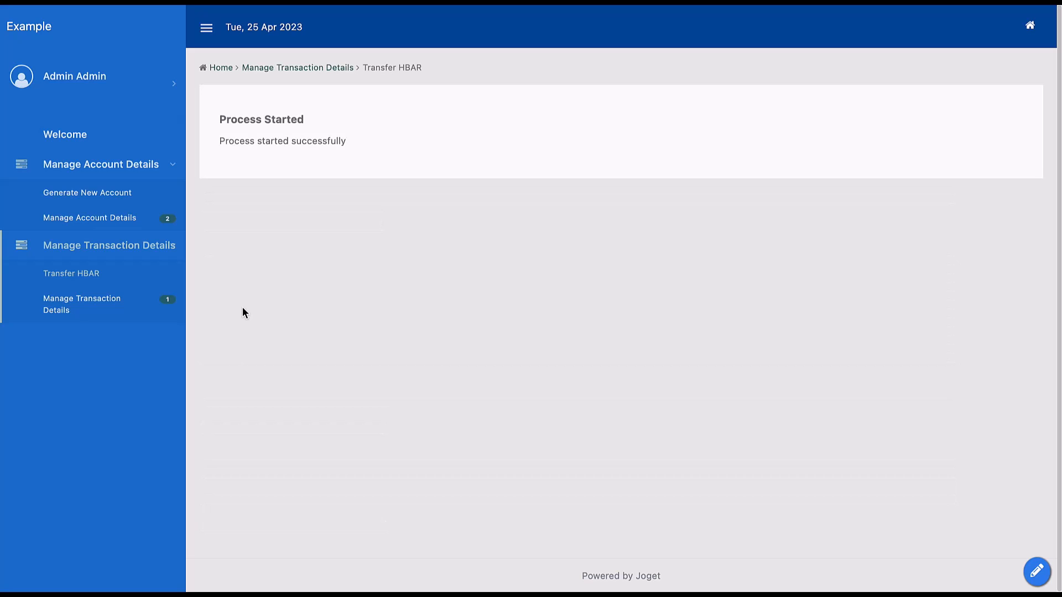
Check the submitted transfer's record in Manage Transaction Details and return to the list
left_click(71, 304)
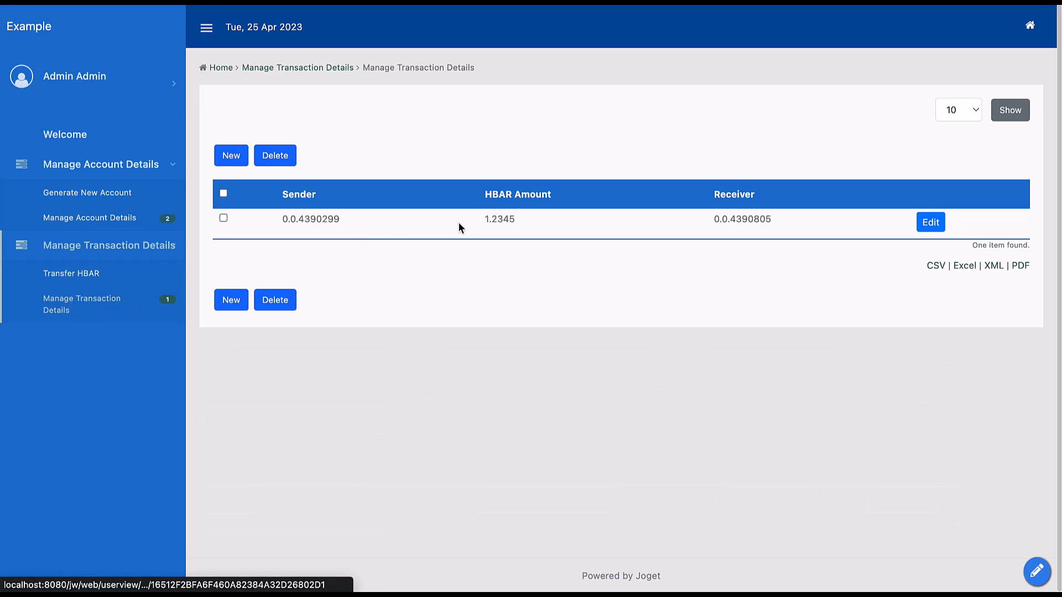
left_click(936, 224)
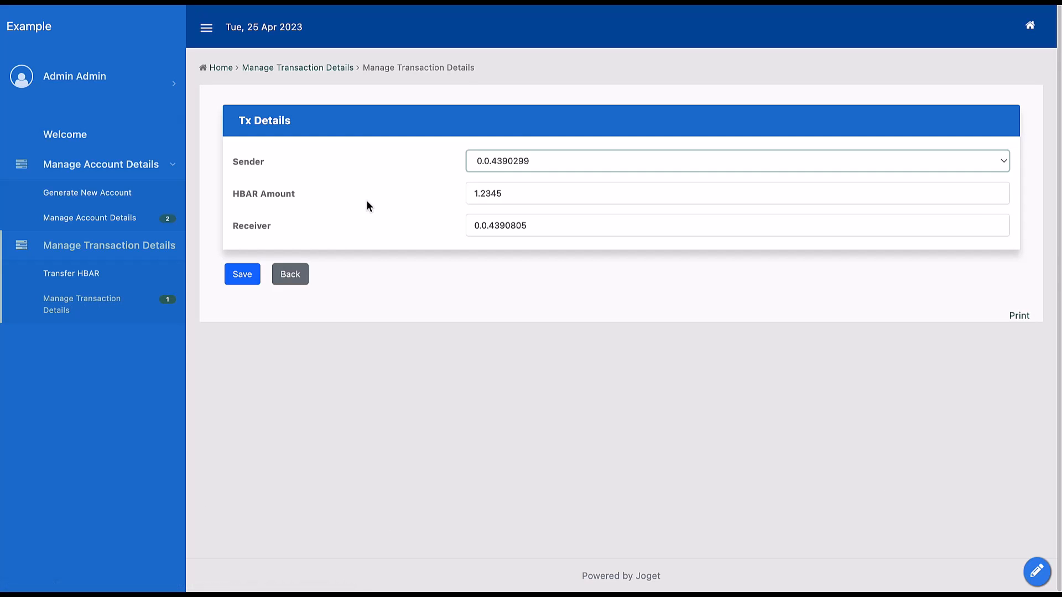
left_click(73, 313)
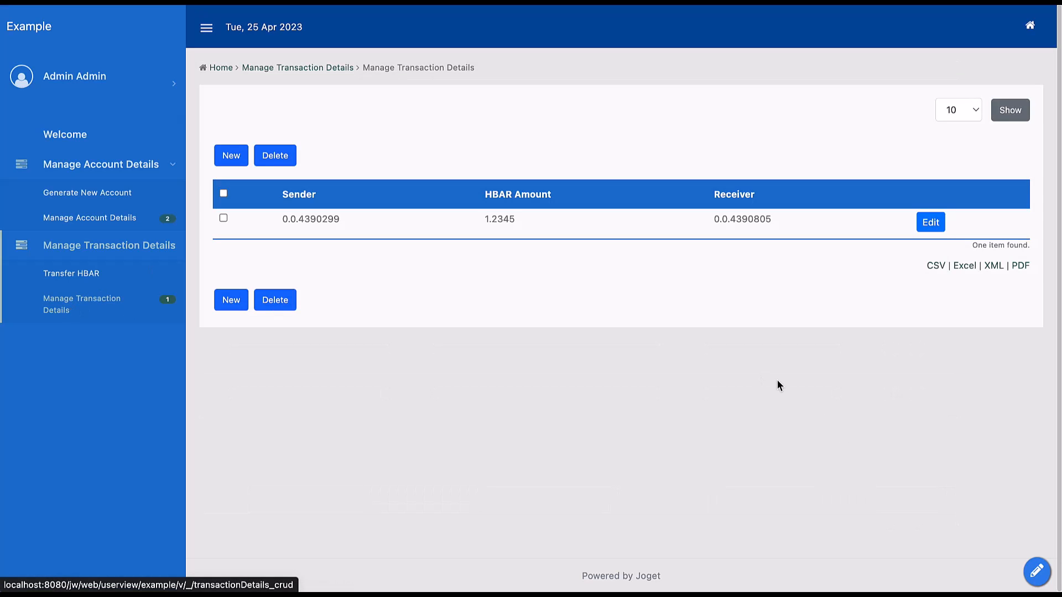
Open the Transfer HBAR activity of the latest archived Send HBAR Process in the app monitor
left_click(1036, 572)
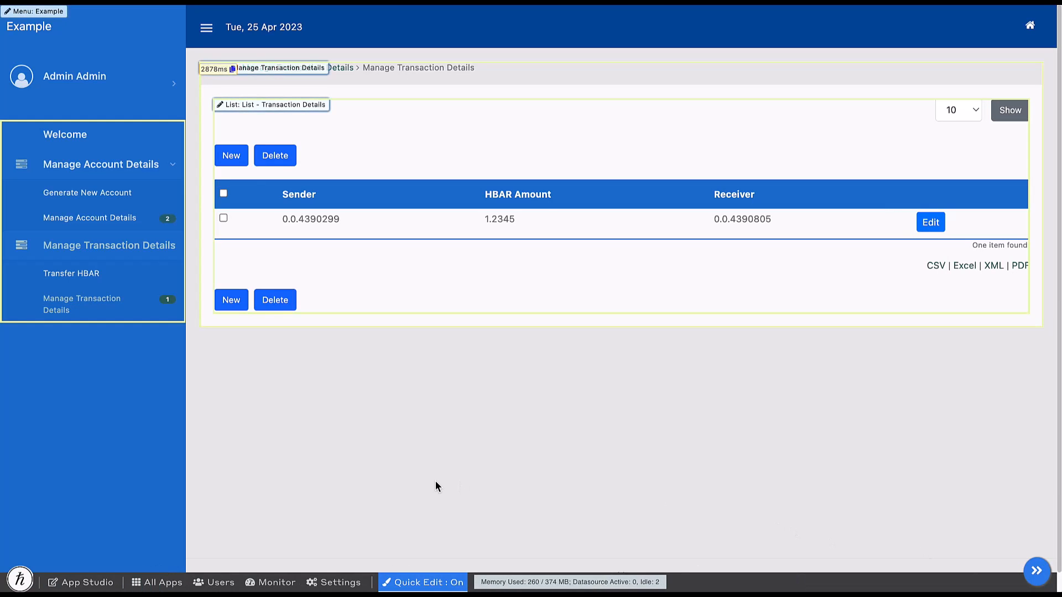
left_click(274, 584)
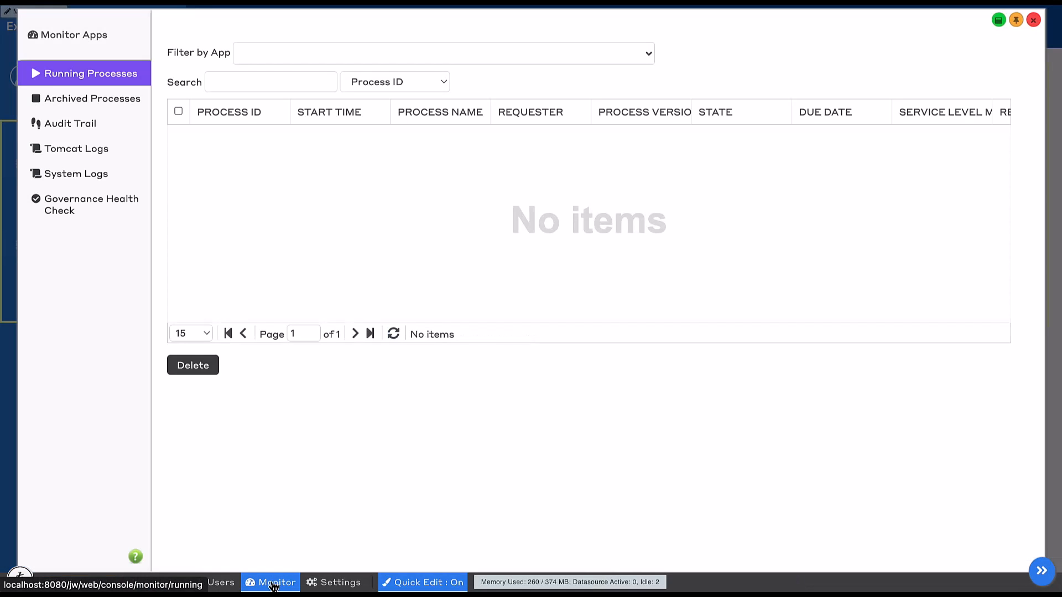
left_click(114, 101)
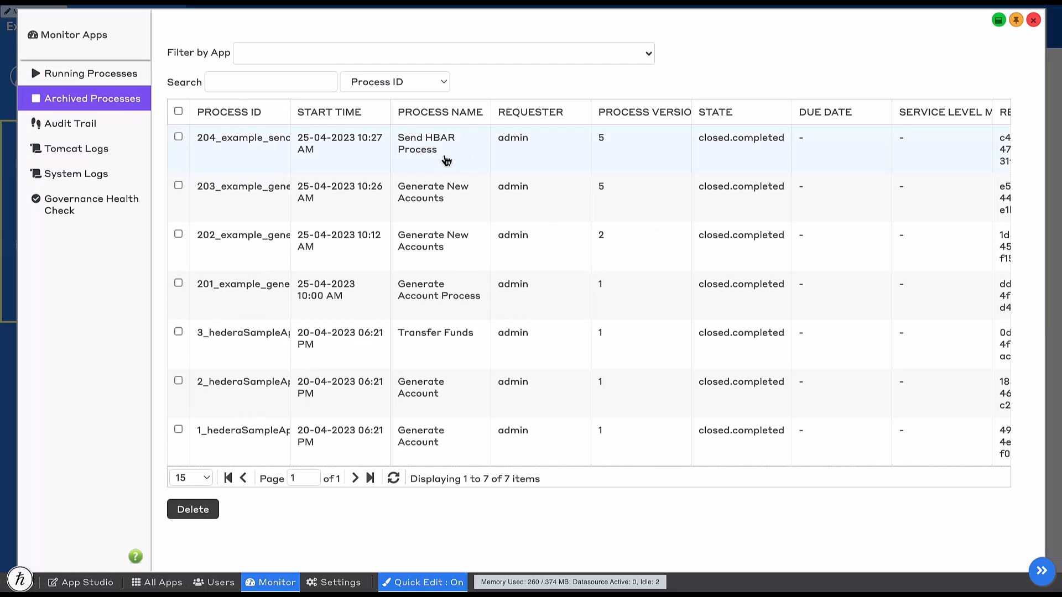
left_click(446, 160)
left_click(315, 508)
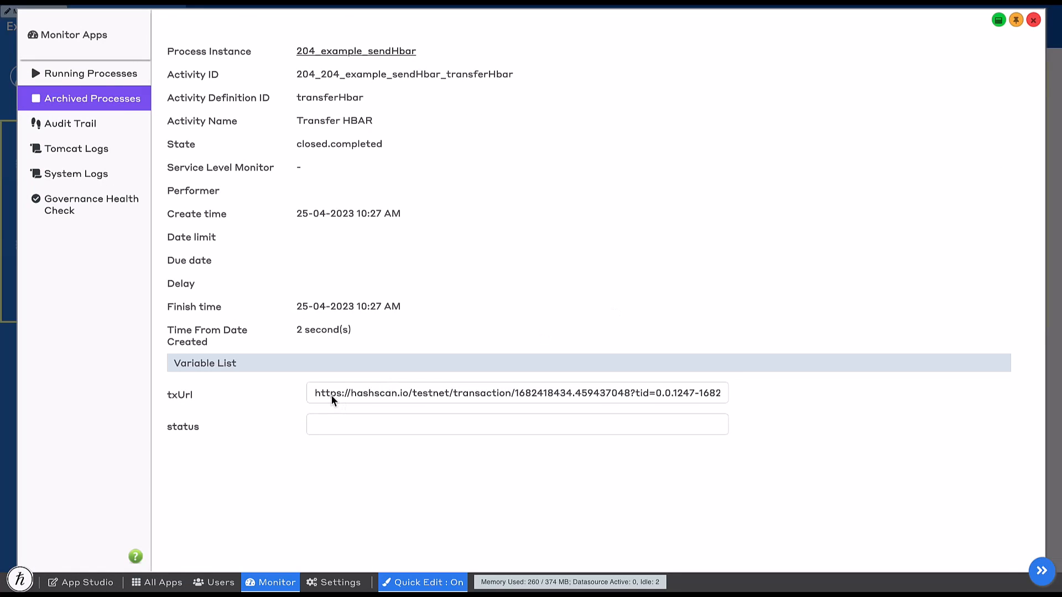
Open the activity's txUrl link in HashScan and examine the transaction's Hbar transfers
triple_click(416, 393)
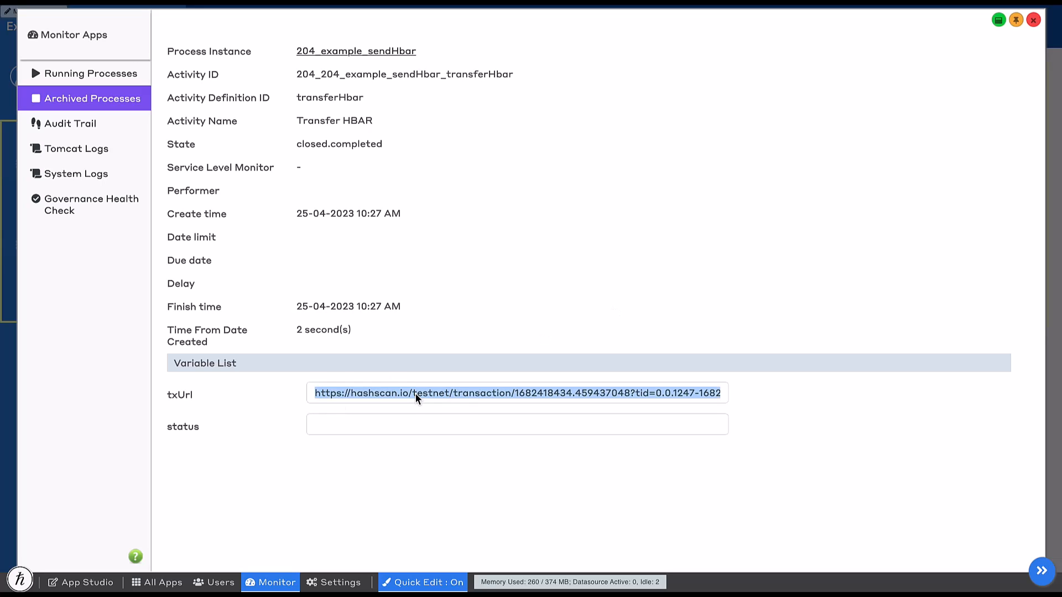
left_click(628, 177)
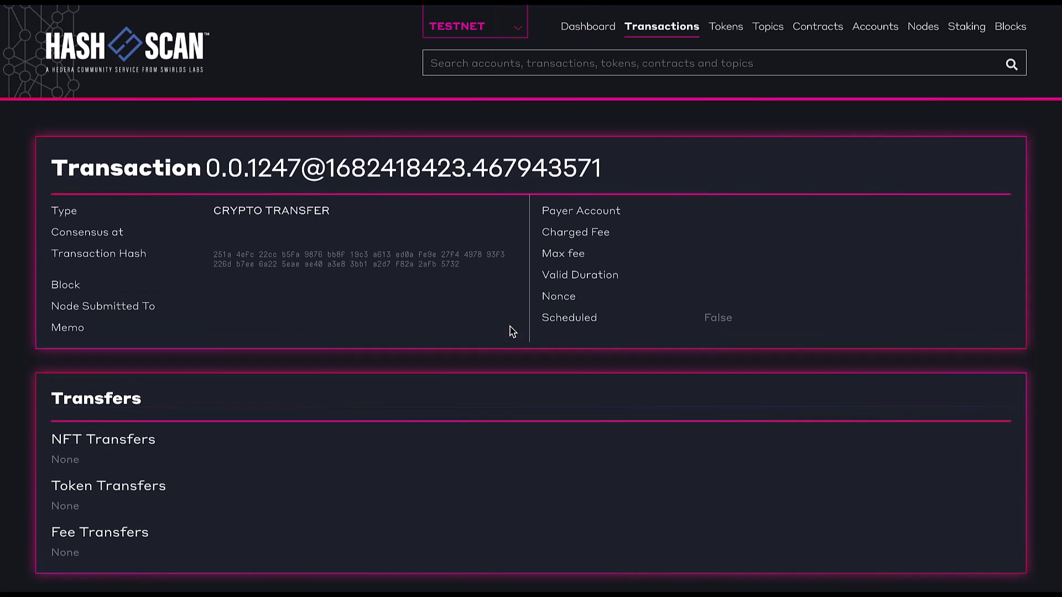
scroll(509, 332, "down", 3)
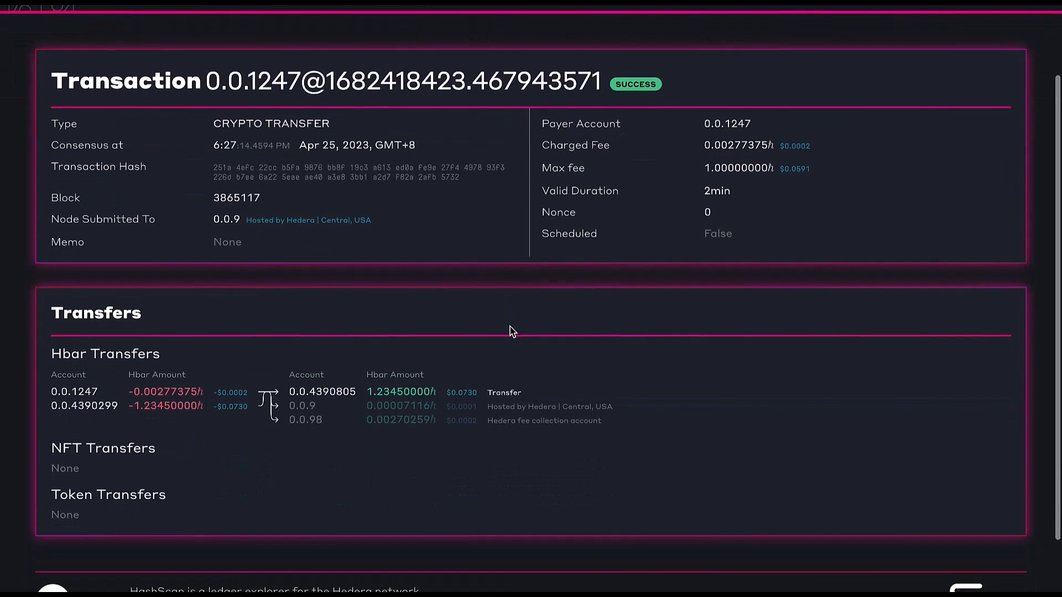
left_click_drag(129, 408, 184, 406)
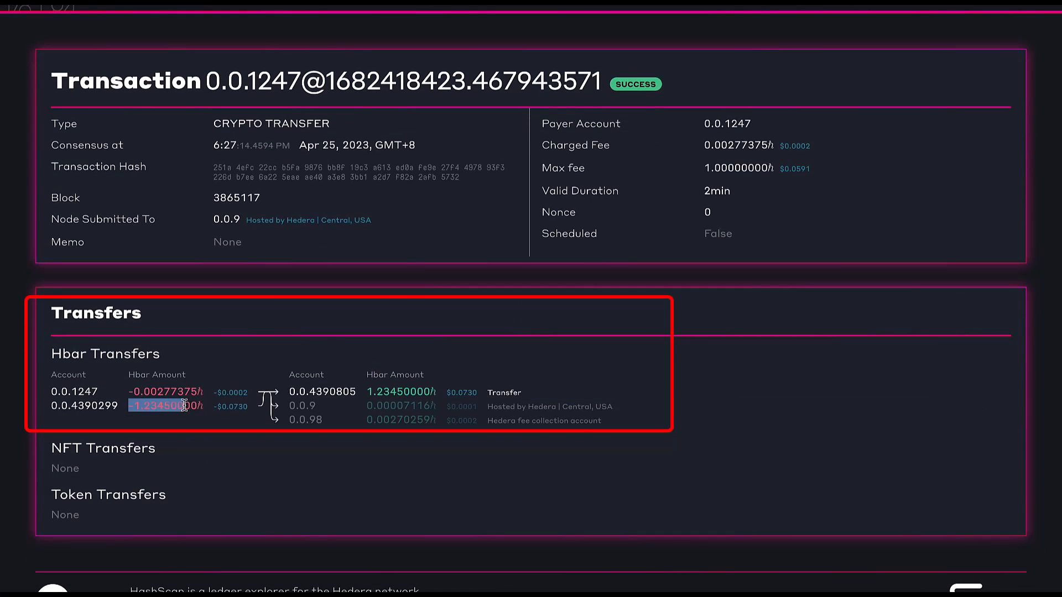
left_click(808, 443)
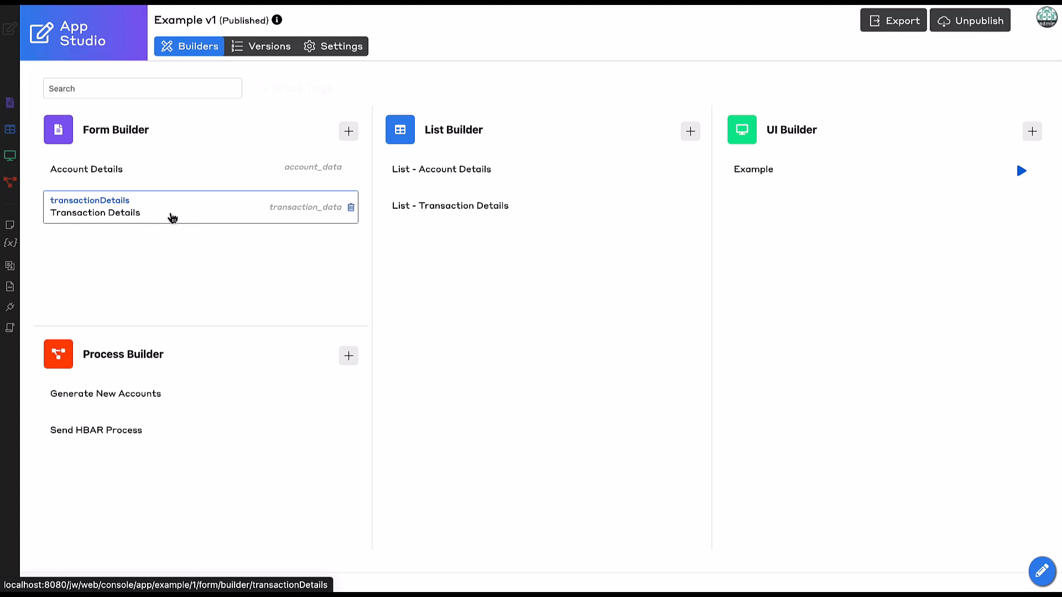
In App Studio, add a text field below Receiver in the Transaction Details form, labelled "Transaction ID" with ID transaction_id
left_click(173, 218)
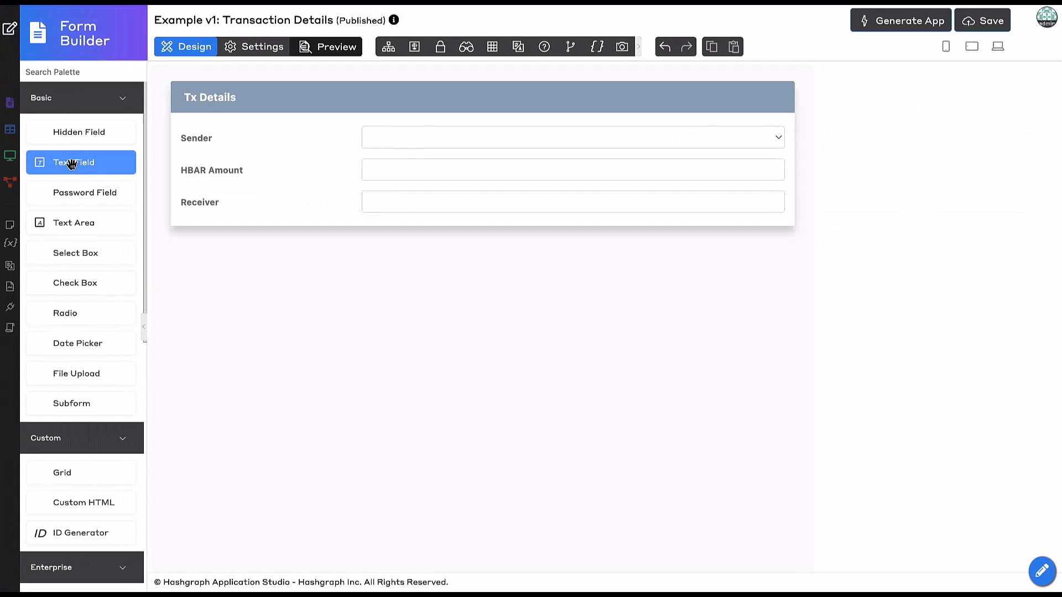
left_click_drag(77, 163, 219, 245)
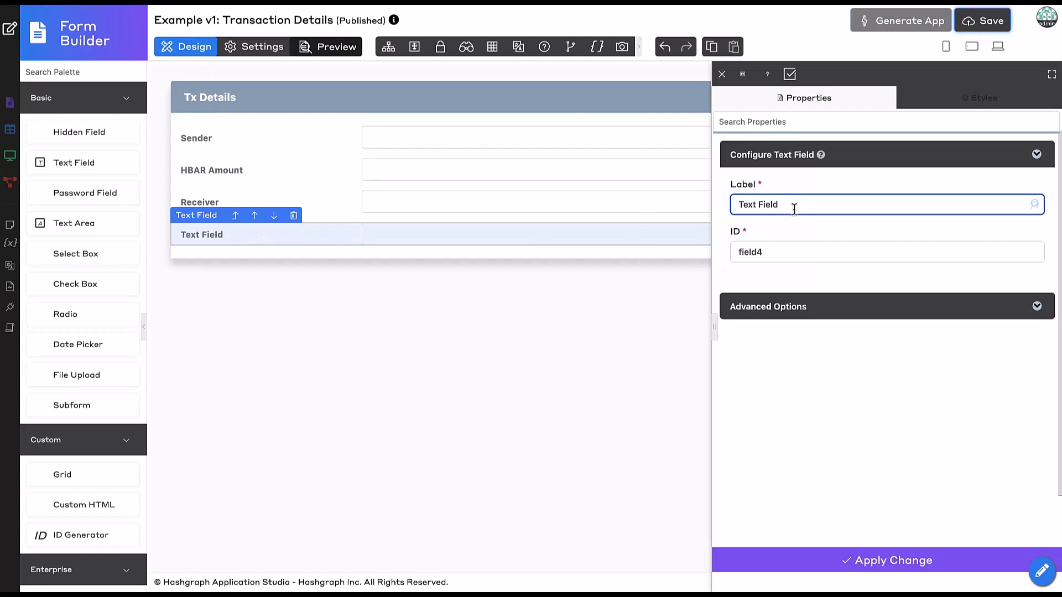
triple_click(794, 205)
type("Transaction ID")
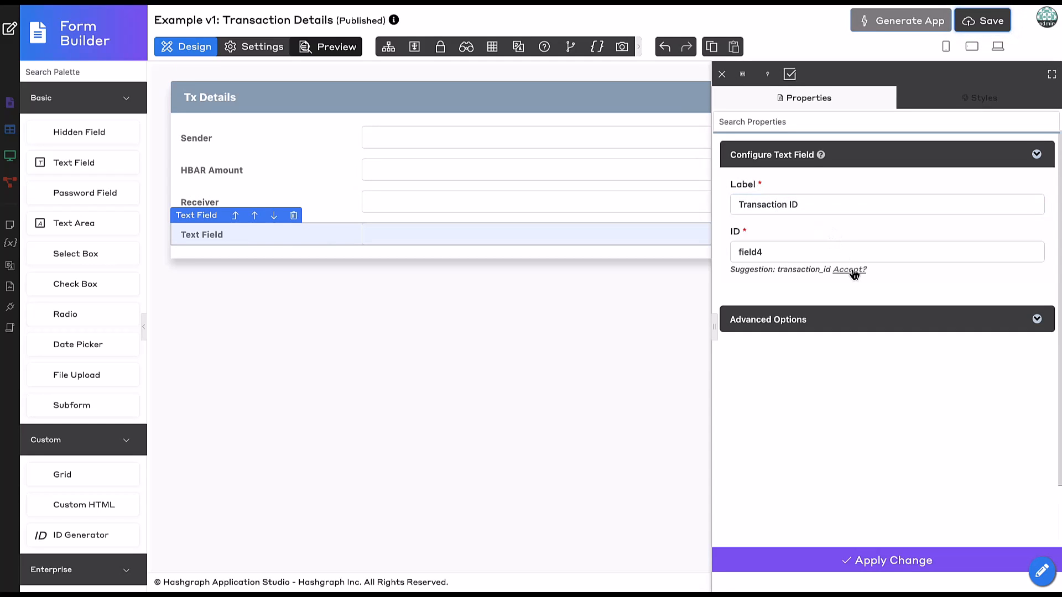
left_click(852, 270)
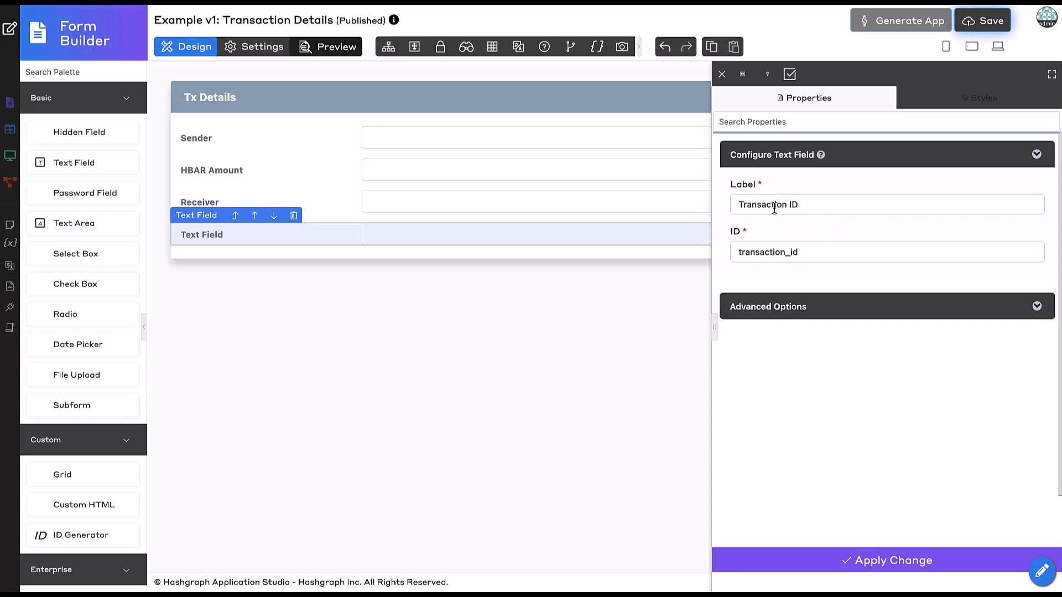
Make the Transaction ID field readonly and displayed as a label when readonly, and apply the change
left_click(823, 310)
scroll(861, 385, "down", 1)
scroll(861, 385, "down", 8)
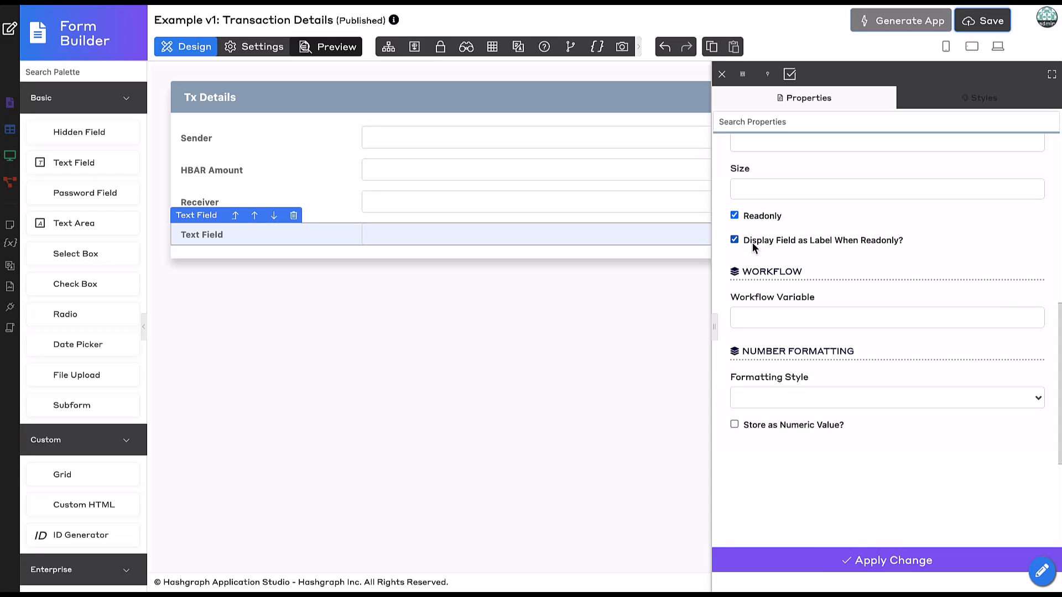
left_click(787, 568)
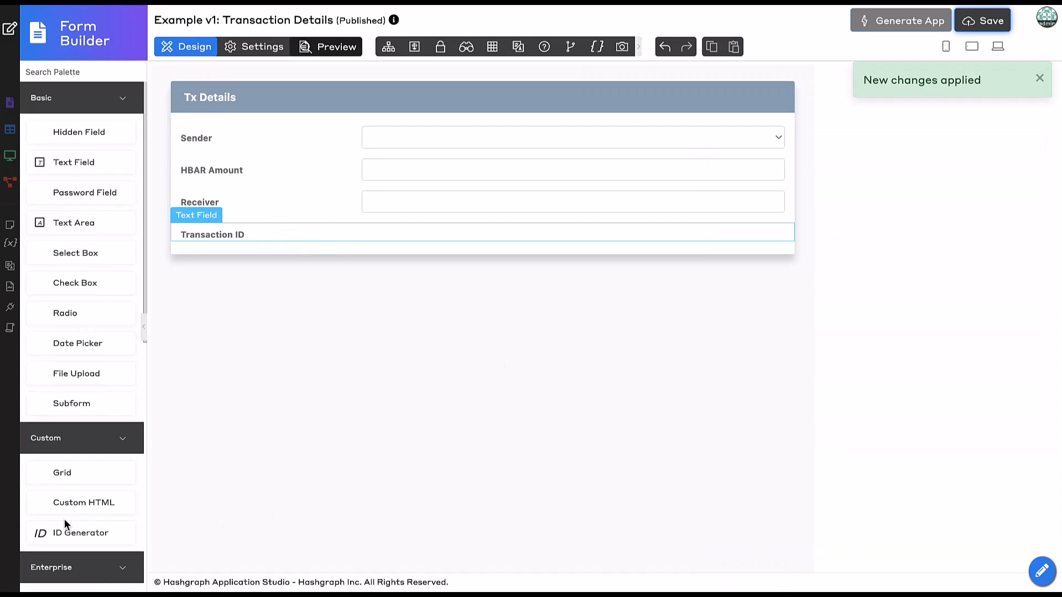
Add a Hedera Explorer Link element below the Transaction ID field in the Tx Details section
scroll(65, 523, "down", 2)
scroll(64, 519, "down", 8)
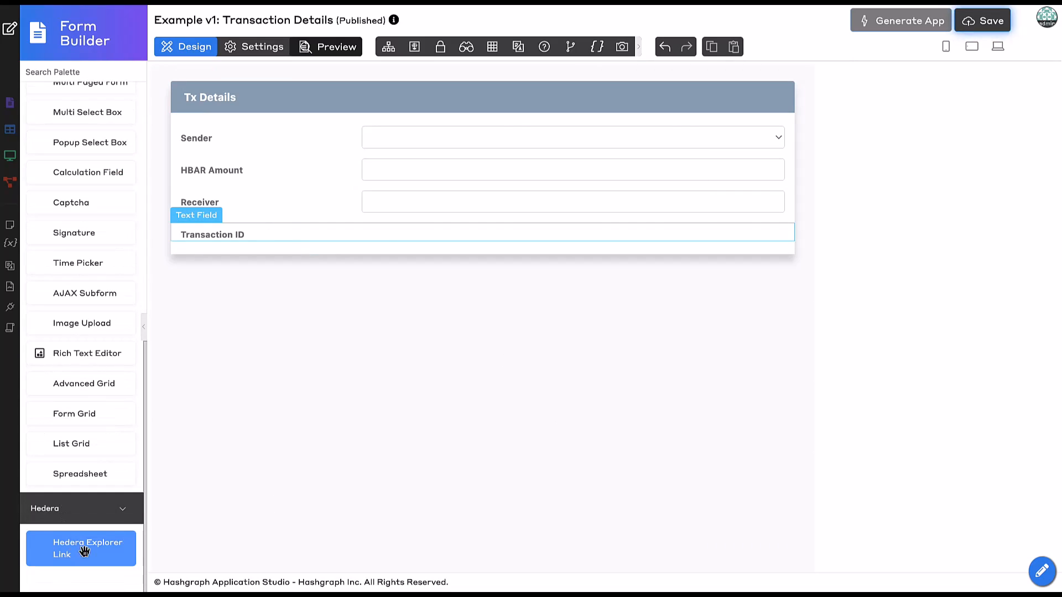
left_click_drag(105, 556, 265, 248)
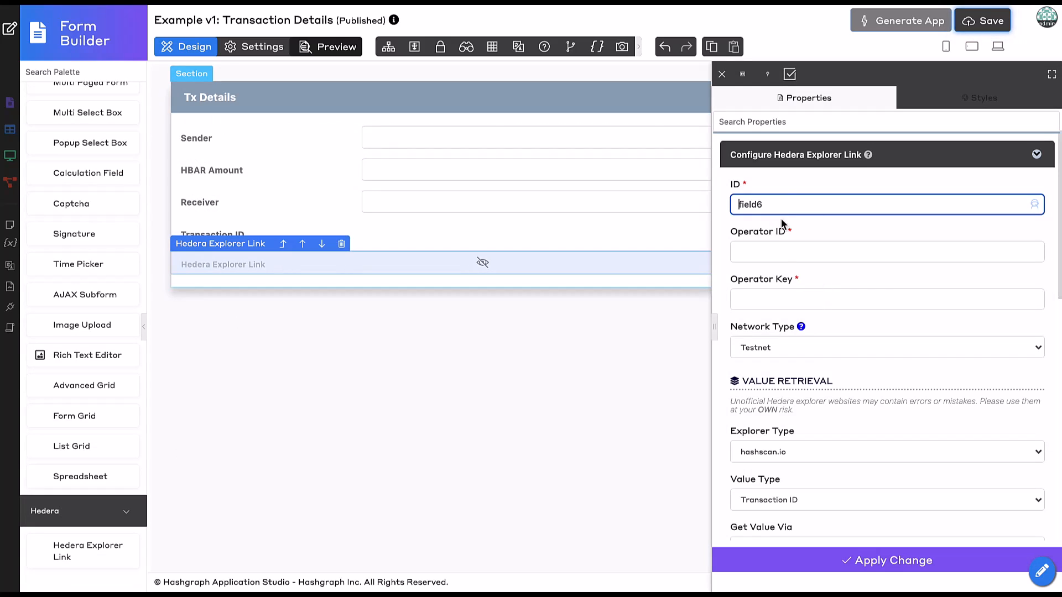
Set the explorer link's Operator ID to the hash variable #appVariable.operatorId# and its Operator Key to #appVariable.operatorKey#
left_click(786, 248)
left_click(1034, 252)
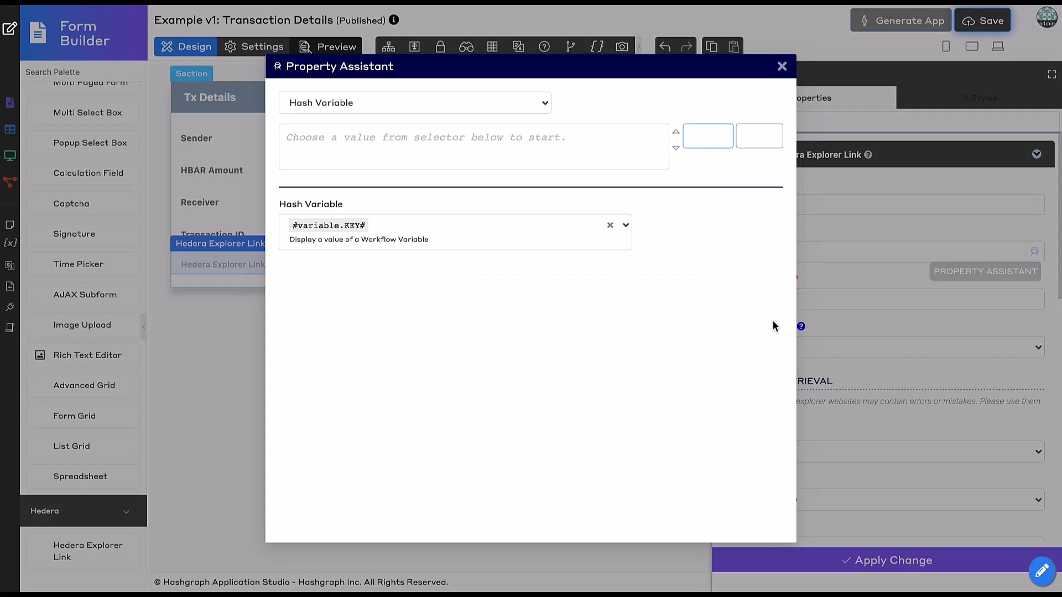
left_click(499, 243)
left_click(610, 225)
left_click(559, 227)
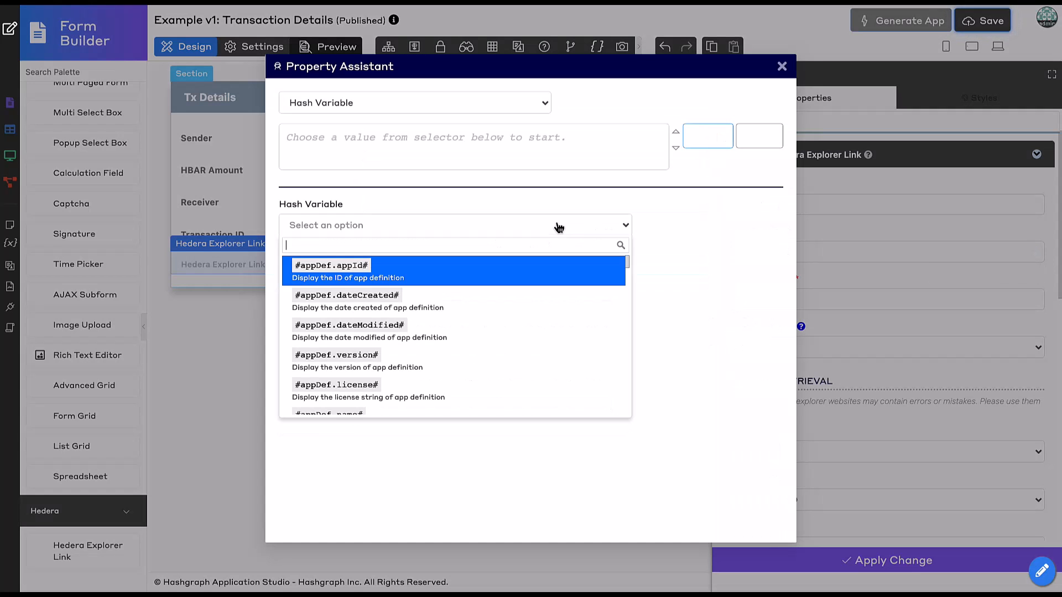
type("appvar")
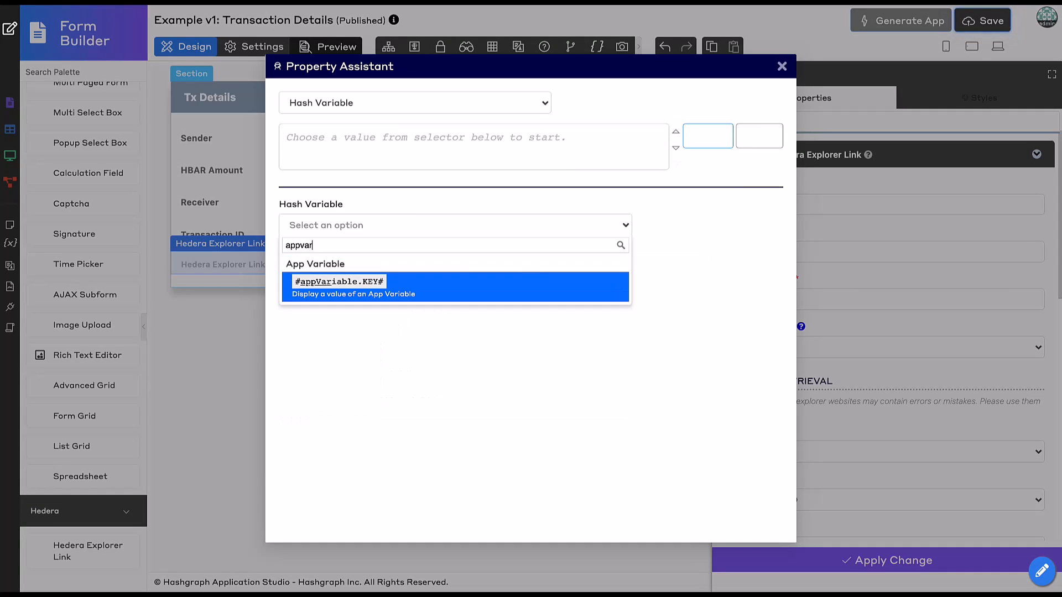
left_click(510, 289)
left_click(415, 298)
left_click(392, 337)
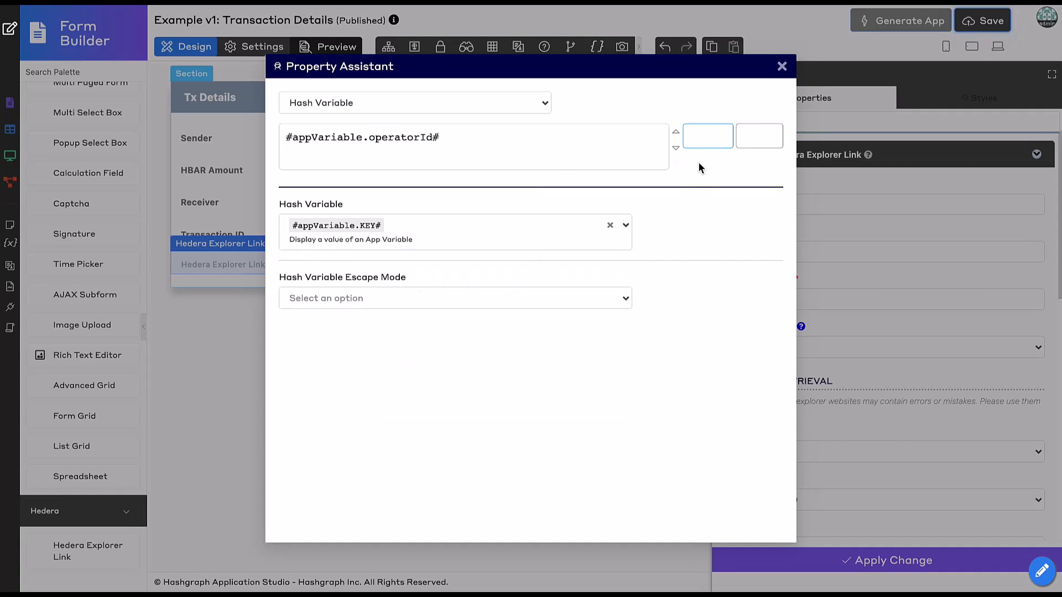
left_click(708, 136)
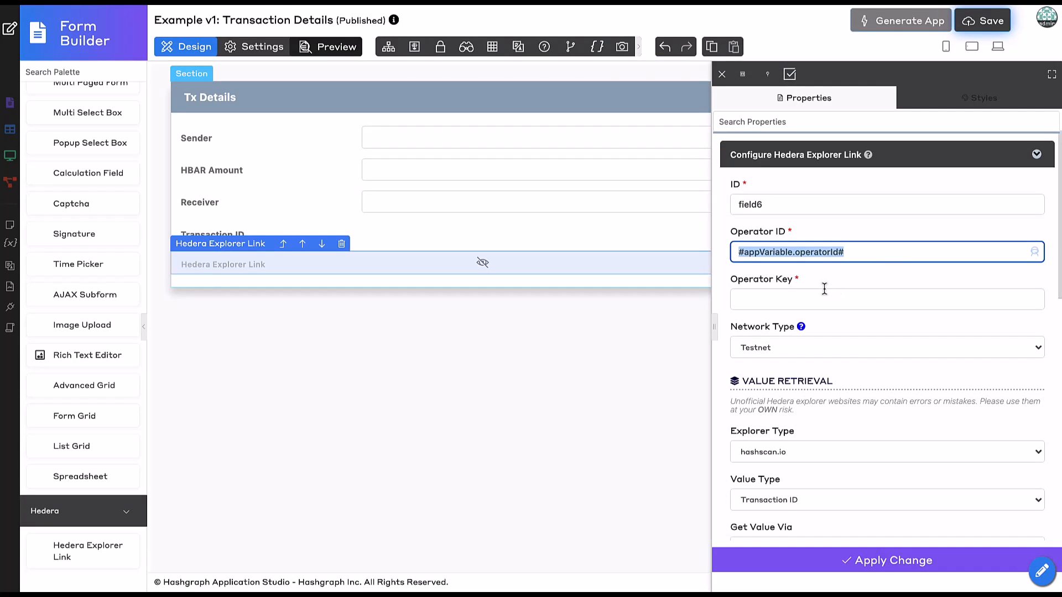
left_click(824, 290)
type("#appVariable.operatorId#")
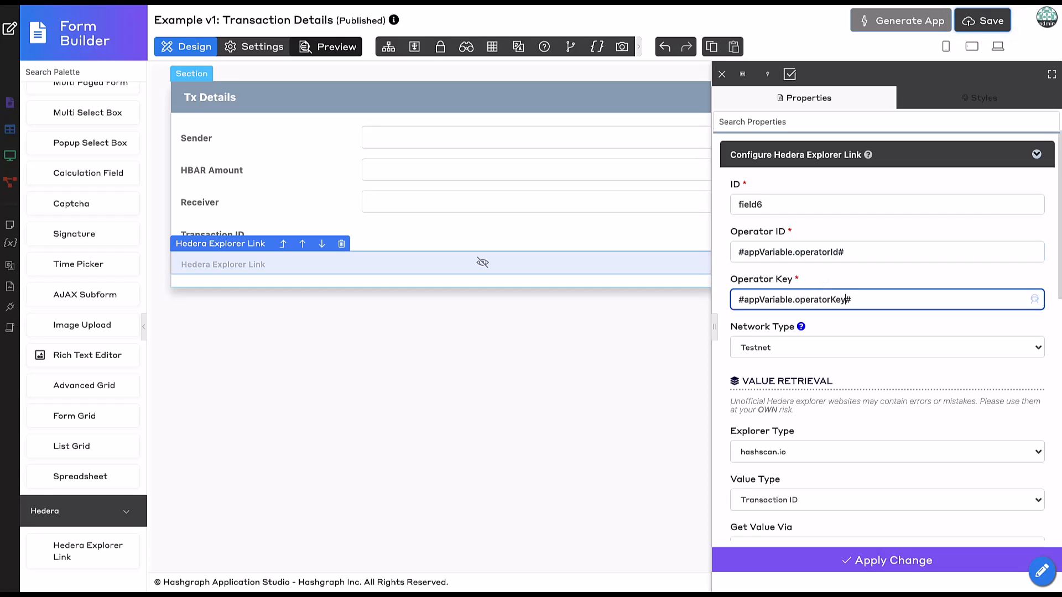
Have the explorer link read its value from field transaction_id, with Invalid Value Behavior set to Disable Link
scroll(837, 462, "down", 4)
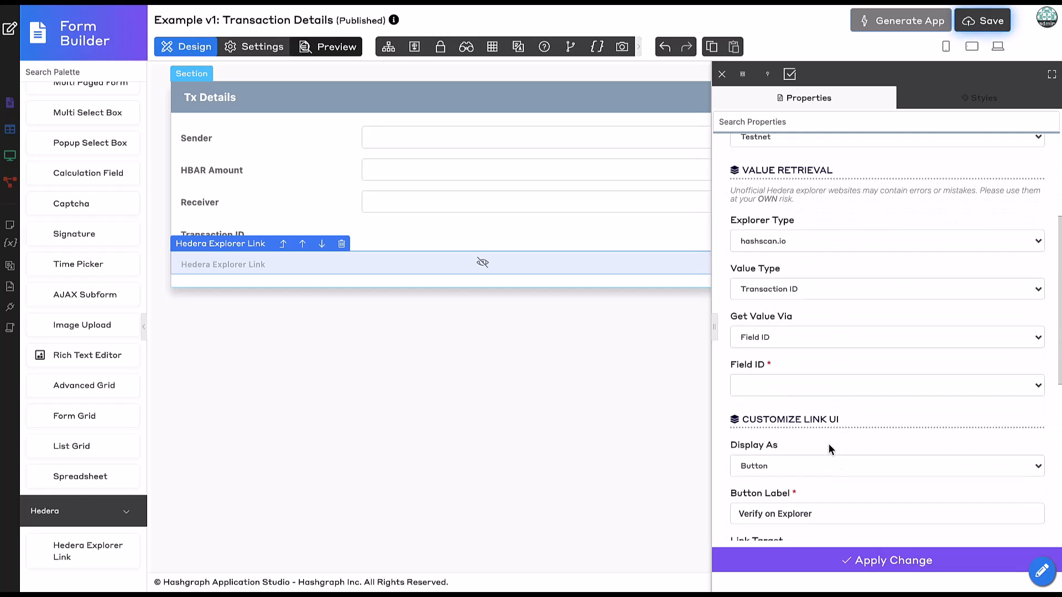
left_click(781, 387)
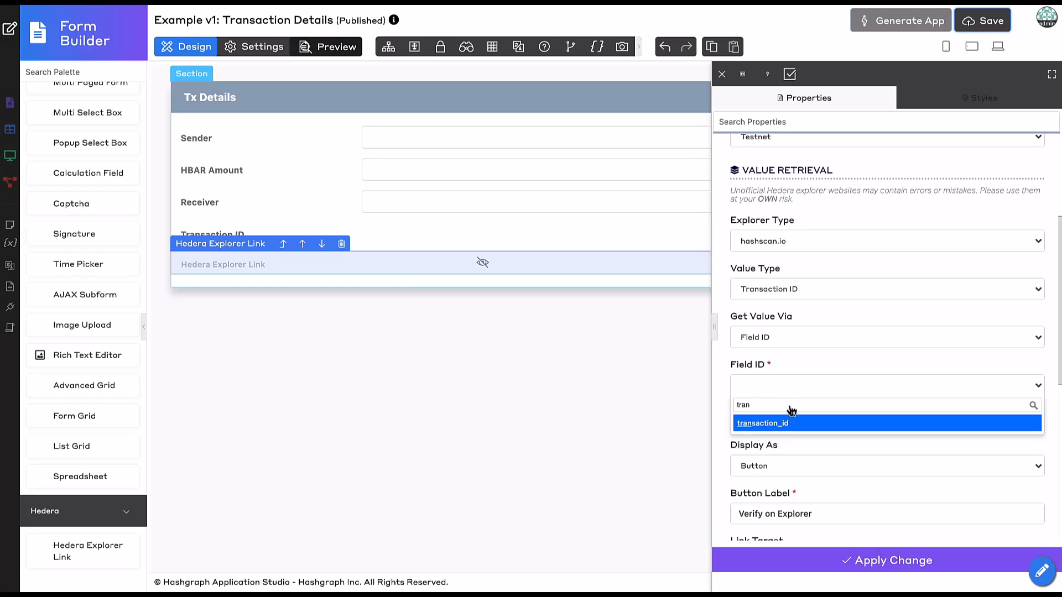
left_click(795, 422)
scroll(762, 421, "down", 5)
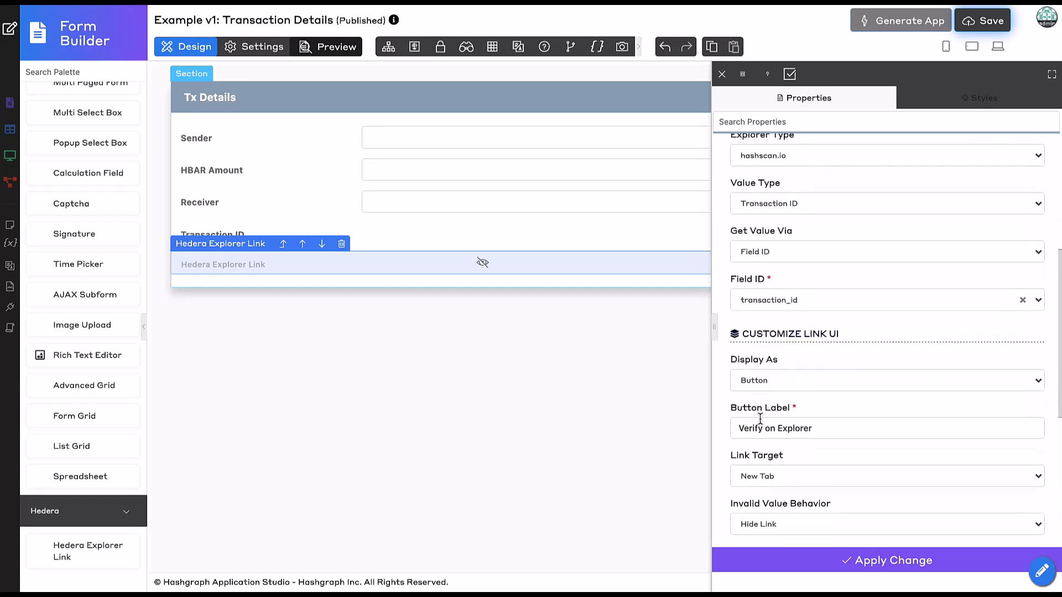
left_click(784, 346)
left_click(785, 400)
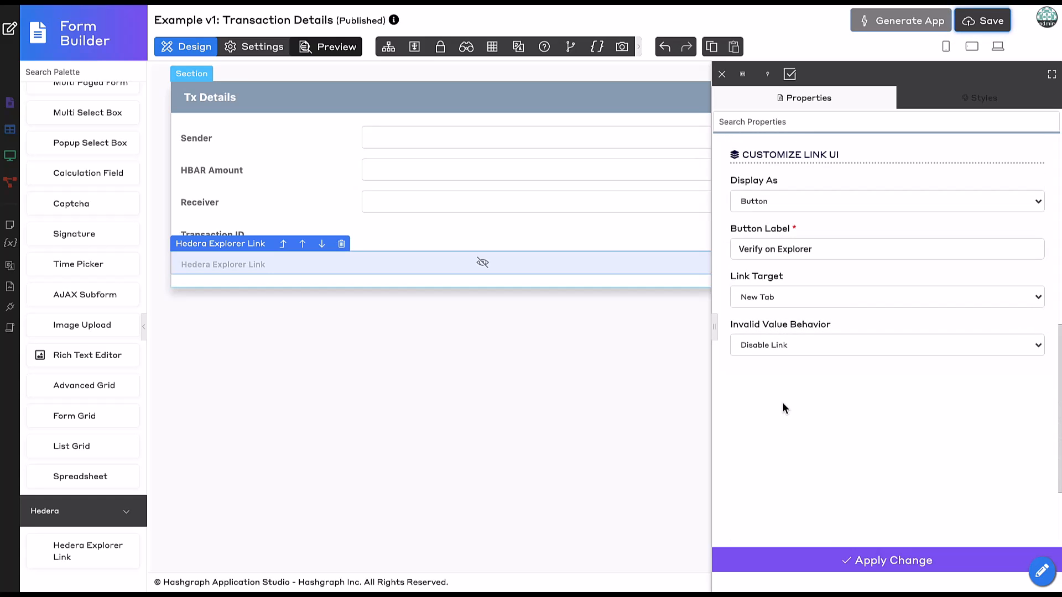
Label the explorer link's button "Verify on Hashscan", apply the change and save the form
scroll(783, 404, "up", 2)
left_click(785, 337)
double_click(794, 338)
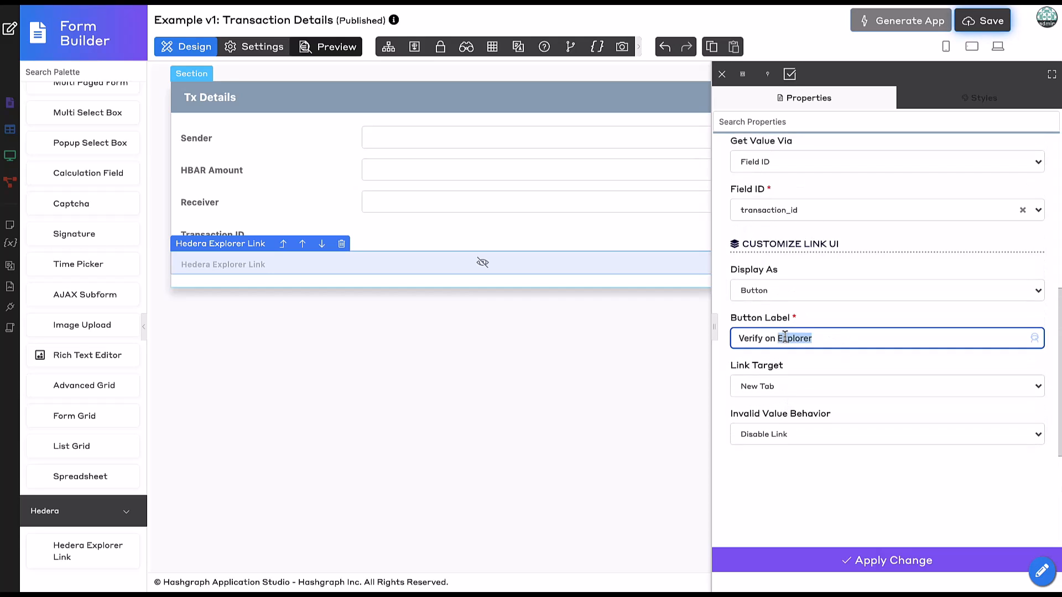
type("hashscan")
left_click(778, 337)
key("Delete")
type("H")
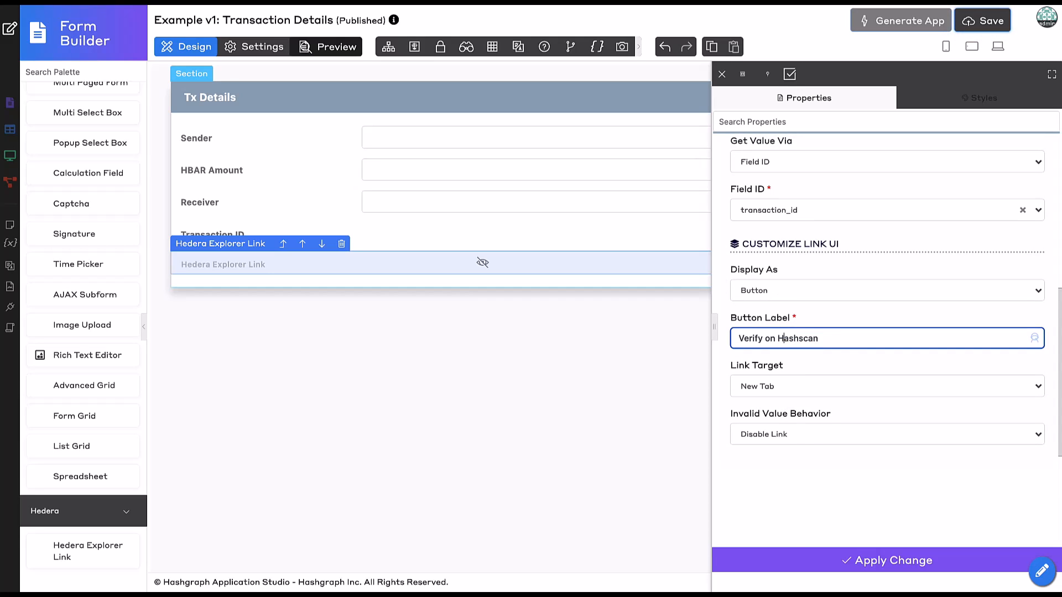
left_click(774, 567)
left_click(580, 351)
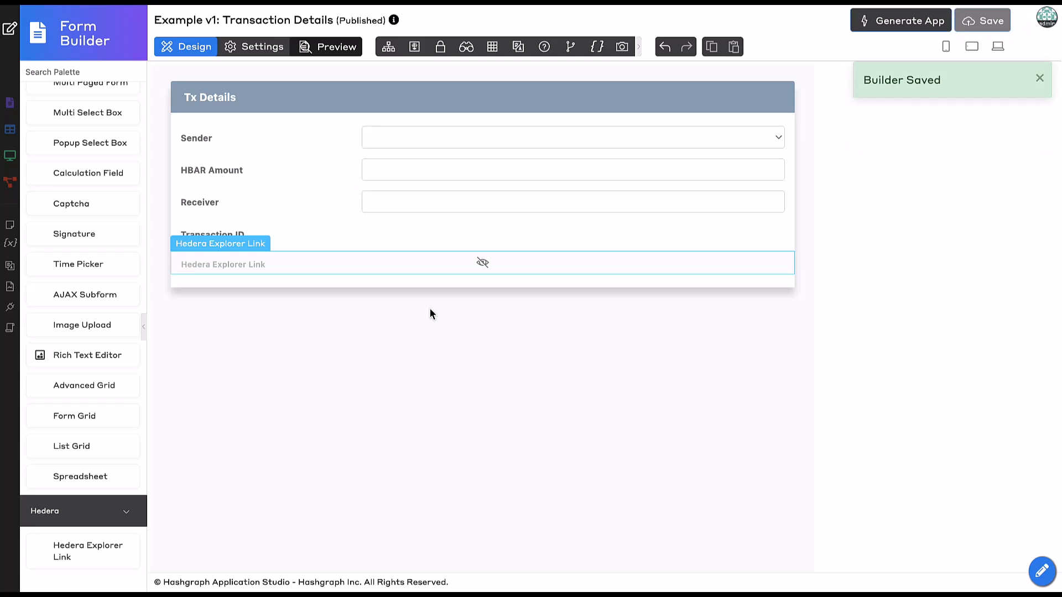
Add a workflow variable txId to the Send HBAR Process and save the process
left_click(9, 28)
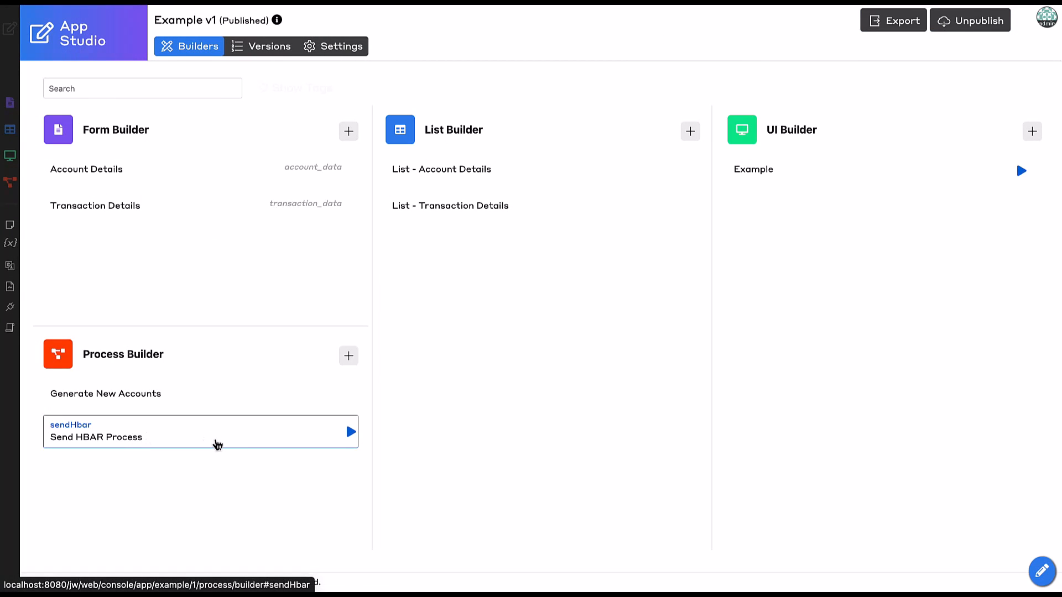
left_click(217, 444)
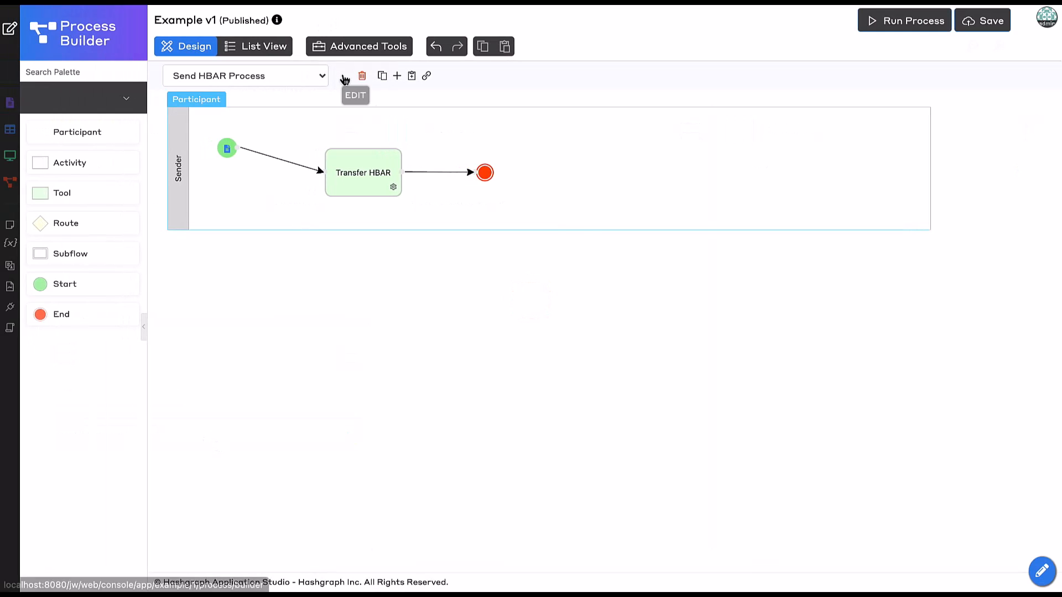
left_click(344, 79)
left_click(563, 377)
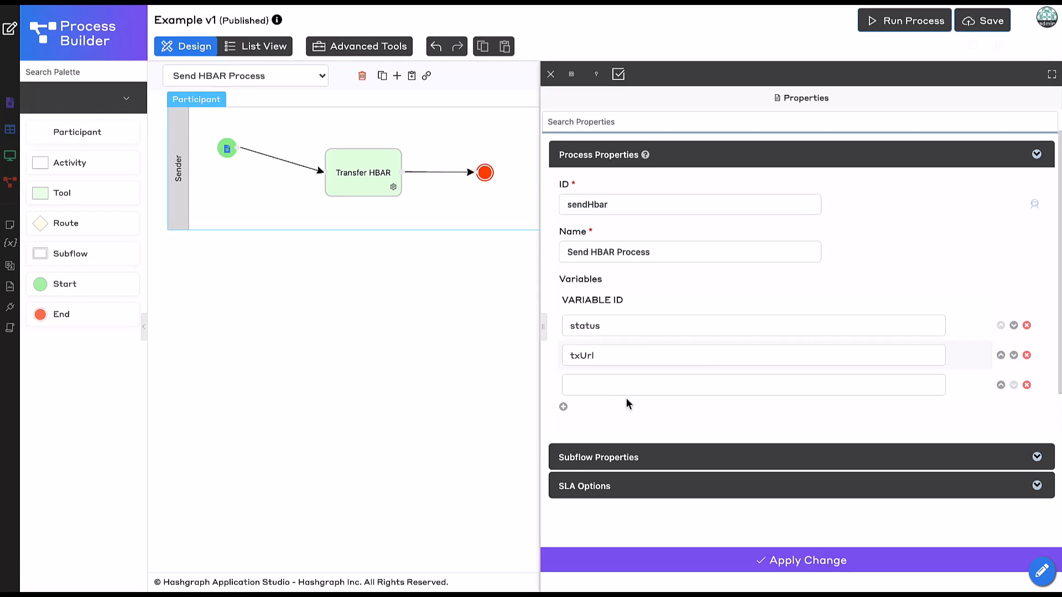
left_click(625, 388)
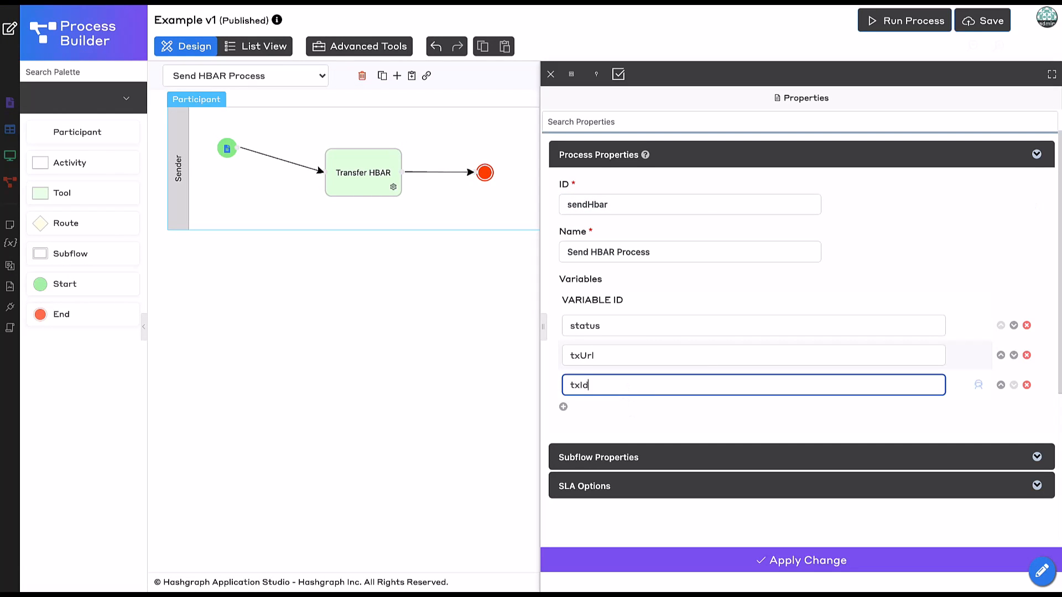
left_click(646, 419)
left_click(660, 564)
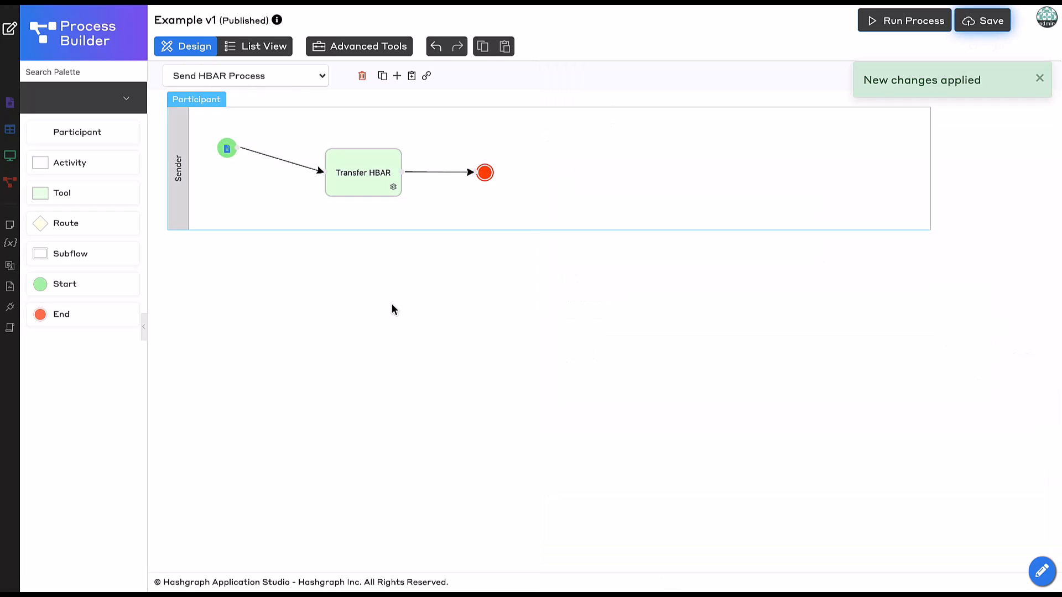
left_click(979, 23)
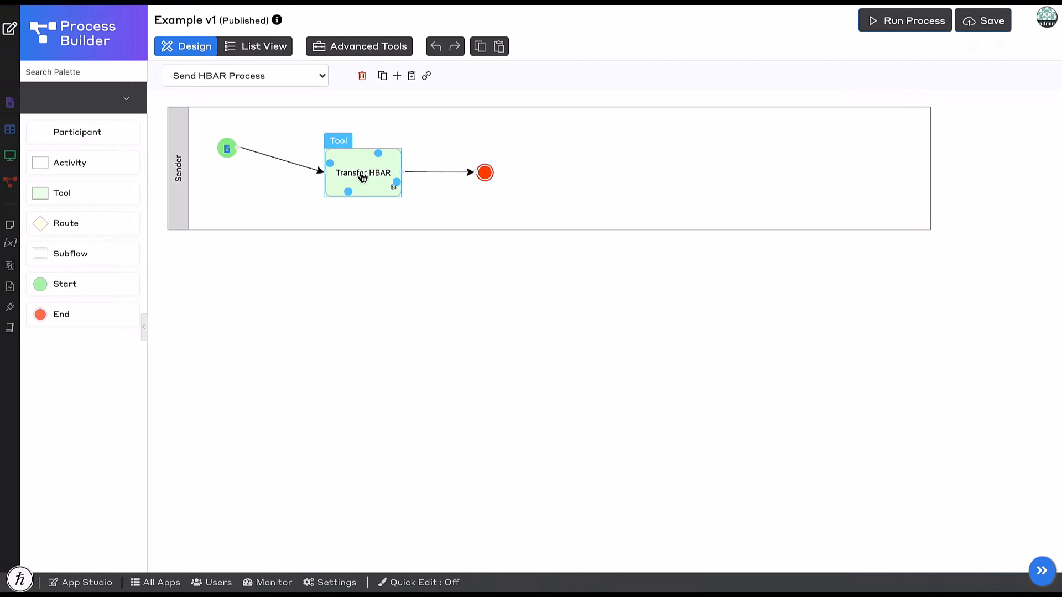
Map the Transfer HBAR tool's Transaction ID response to the workflow variable txId and apply the change
left_click(362, 176)
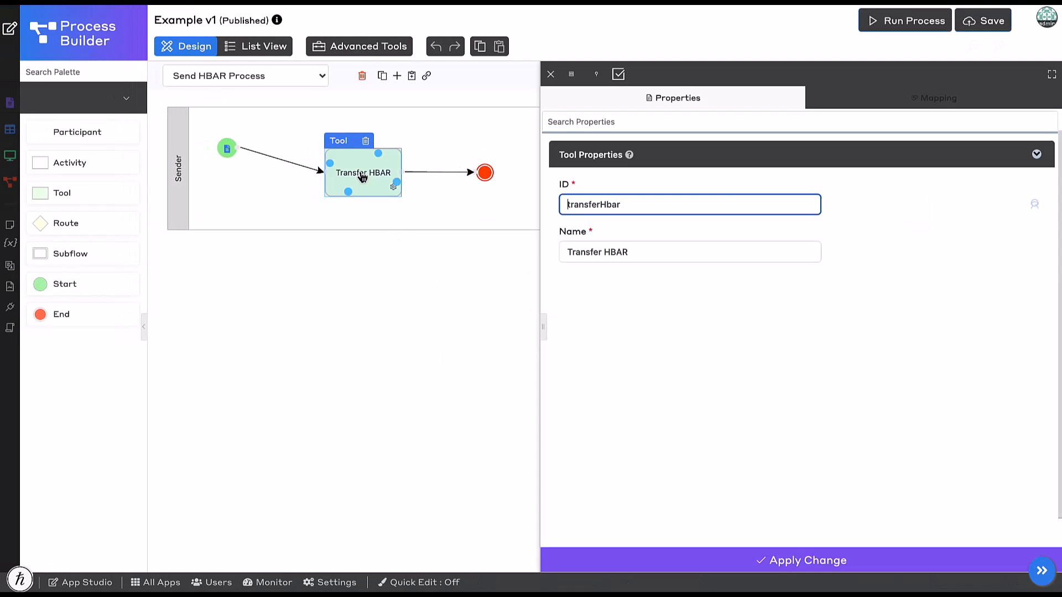
left_click(835, 98)
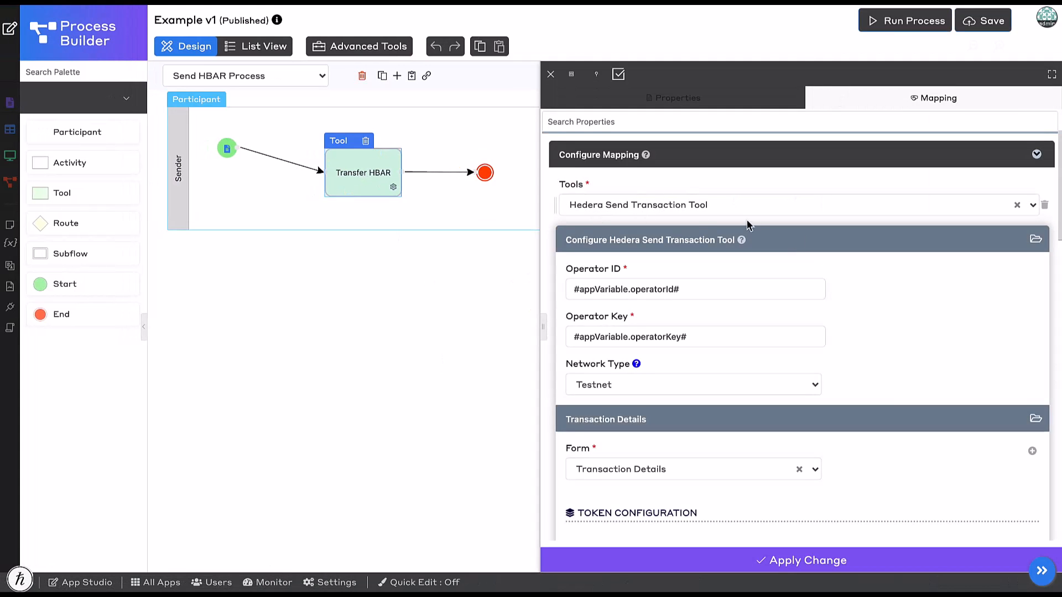
scroll(887, 410, "down", 12)
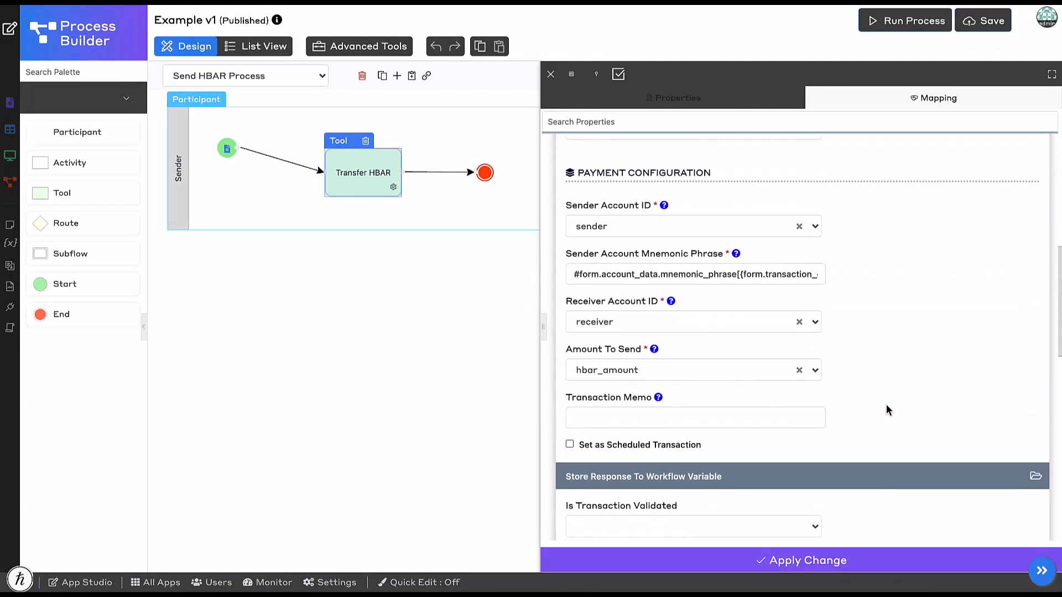
scroll(887, 410, "down", 3)
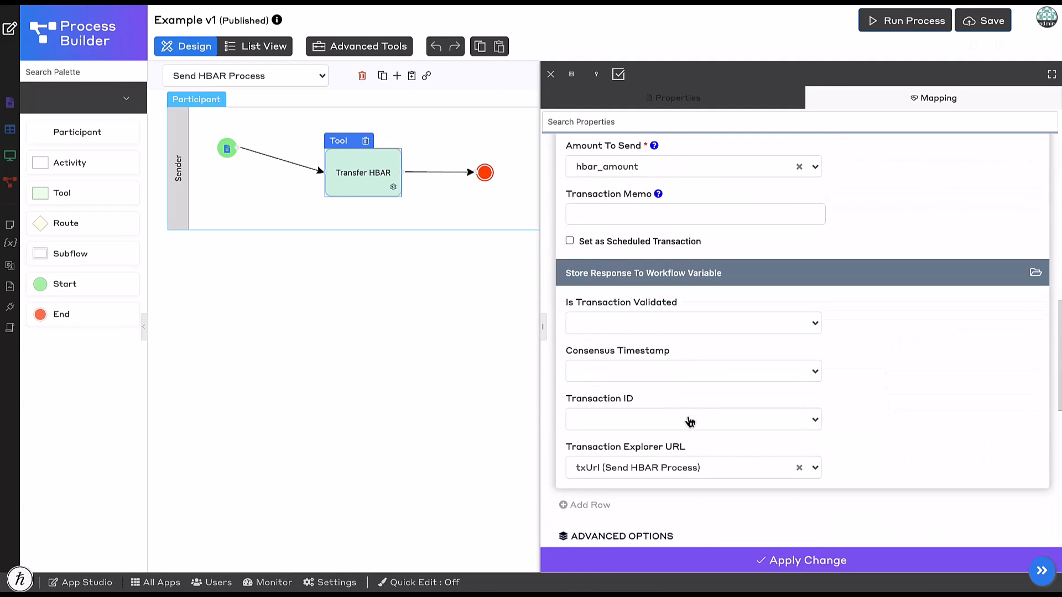
left_click(690, 422)
left_click(632, 479)
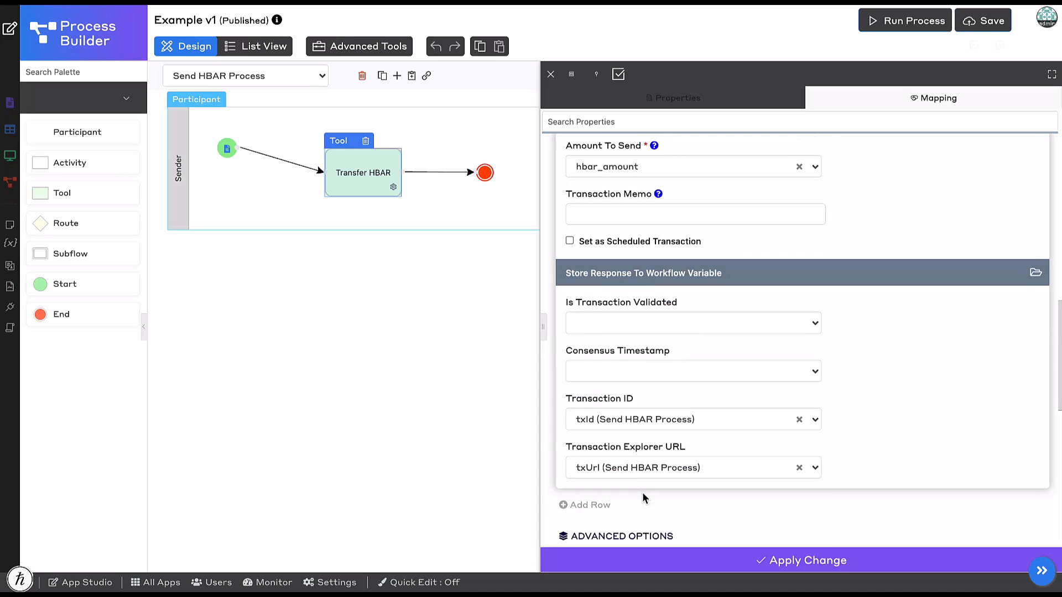
scroll(644, 498, "down", 1)
left_click(653, 561)
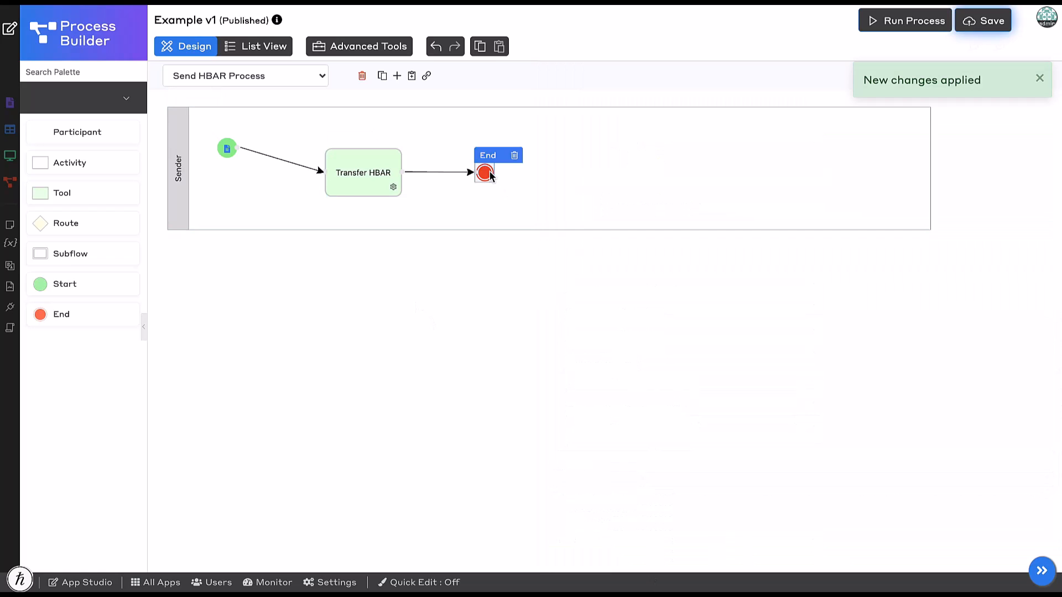
Replace the end node after Transfer HBAR with a new connected tool that leads to a new end node
left_click(514, 156)
left_click_drag(401, 164, 457, 181)
left_click(463, 159)
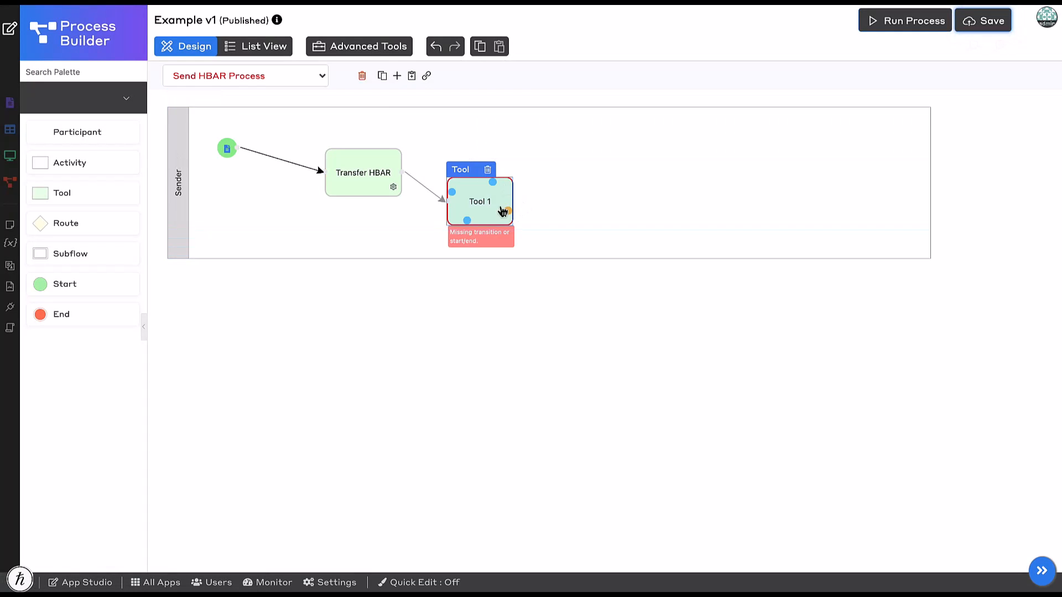
mouse_move(500, 208)
left_mouse_down()
mouse_move(496, 182)
mouse_move(602, 183)
left_mouse_up()
left_click(596, 222)
Set the new tool's ID to storeTxIdToForm and its name to Store Tx ID To Form
double_click(491, 177)
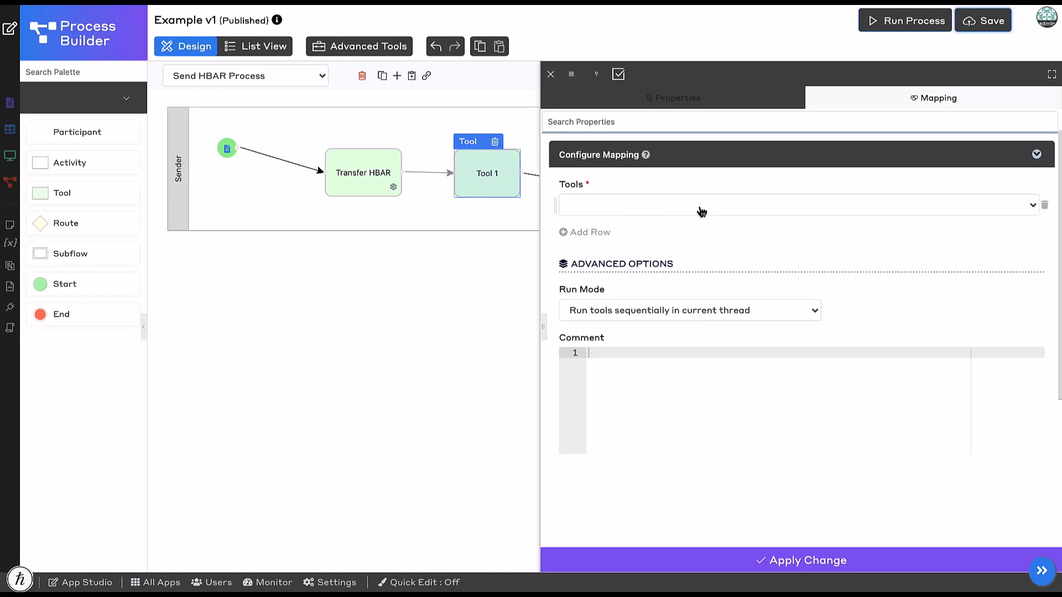
left_click(671, 99)
left_click(608, 205)
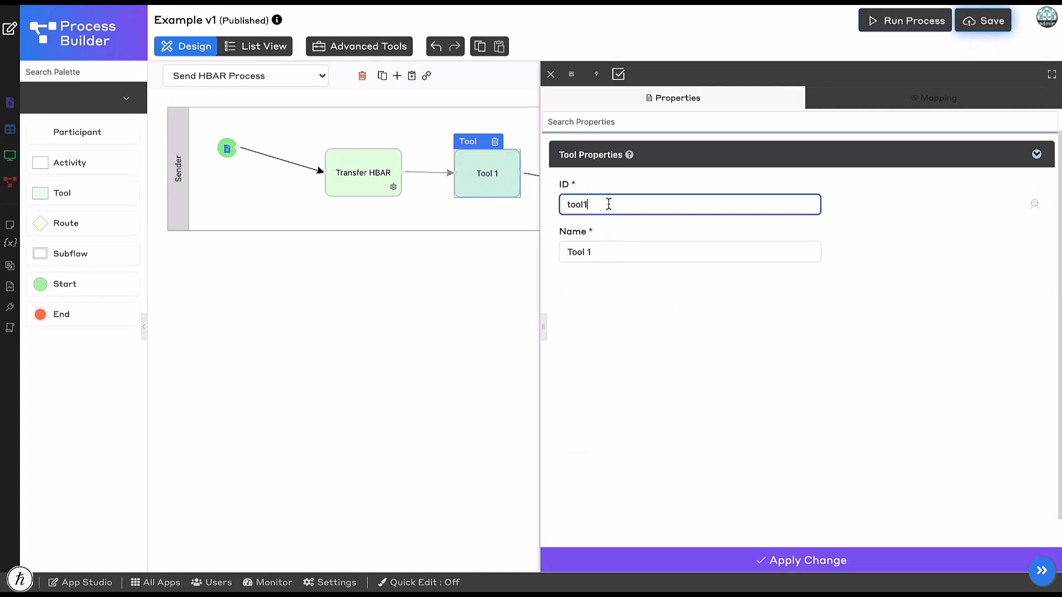
type("storeTxIdToForm")
key("Tab")
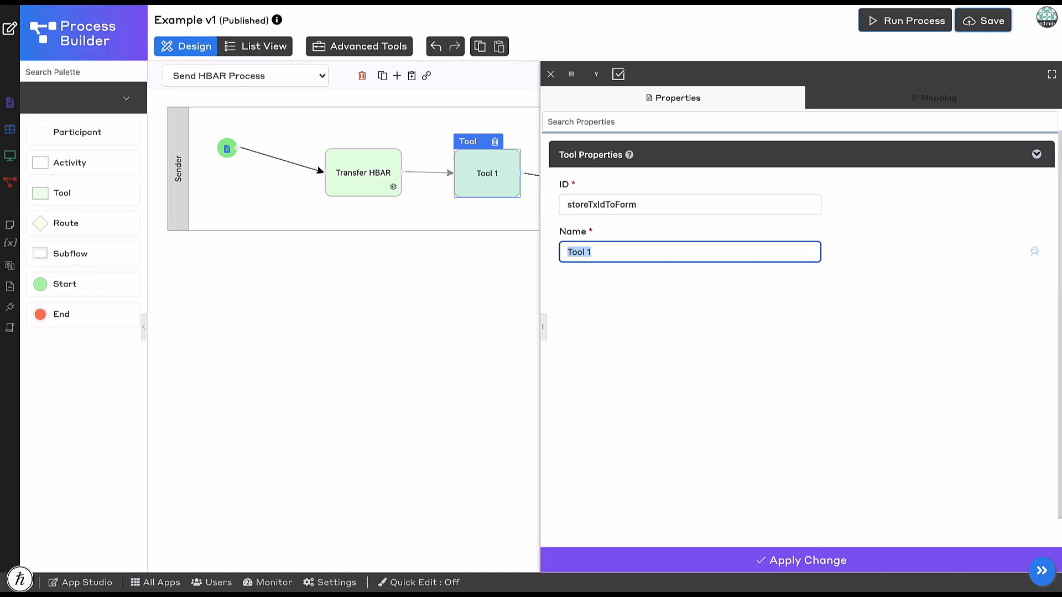
type("Store Tx ID To Form")
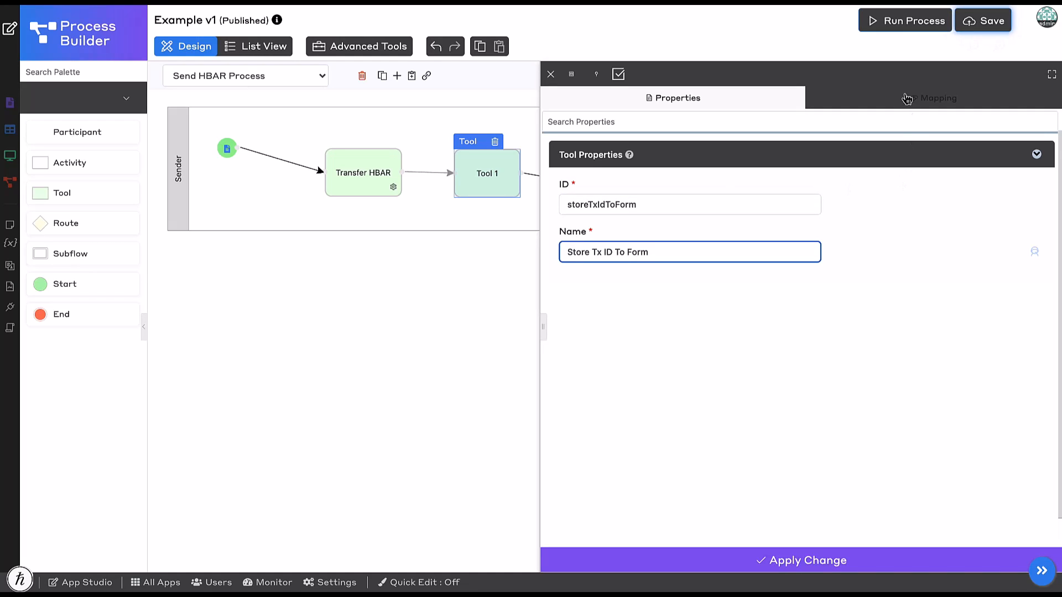
Map the Store Tx ID To Form tool to Update Form Data and choose Transaction Details as its form
left_click(907, 99)
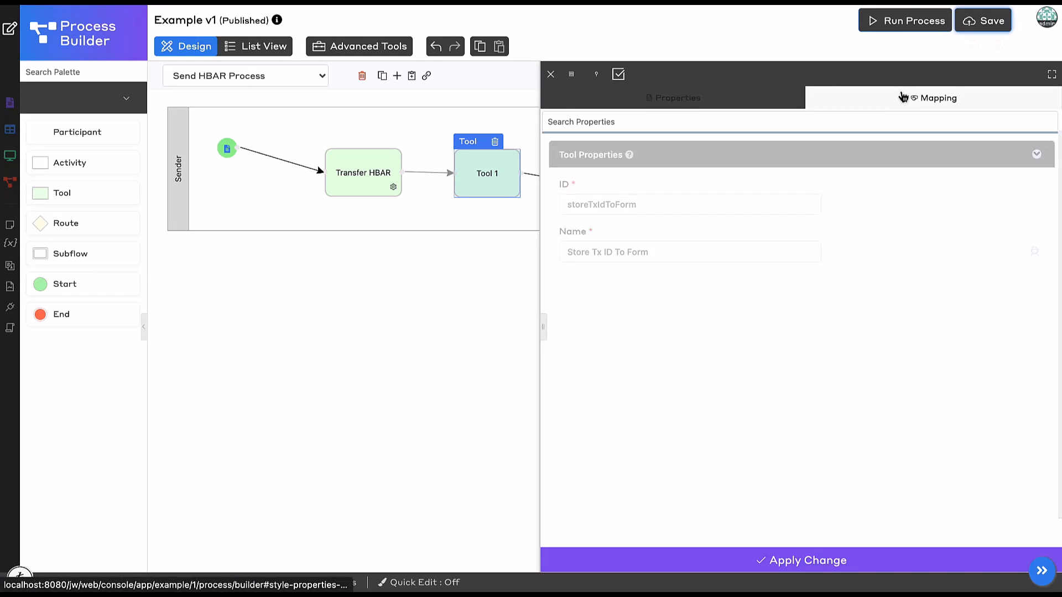
left_click(1045, 207)
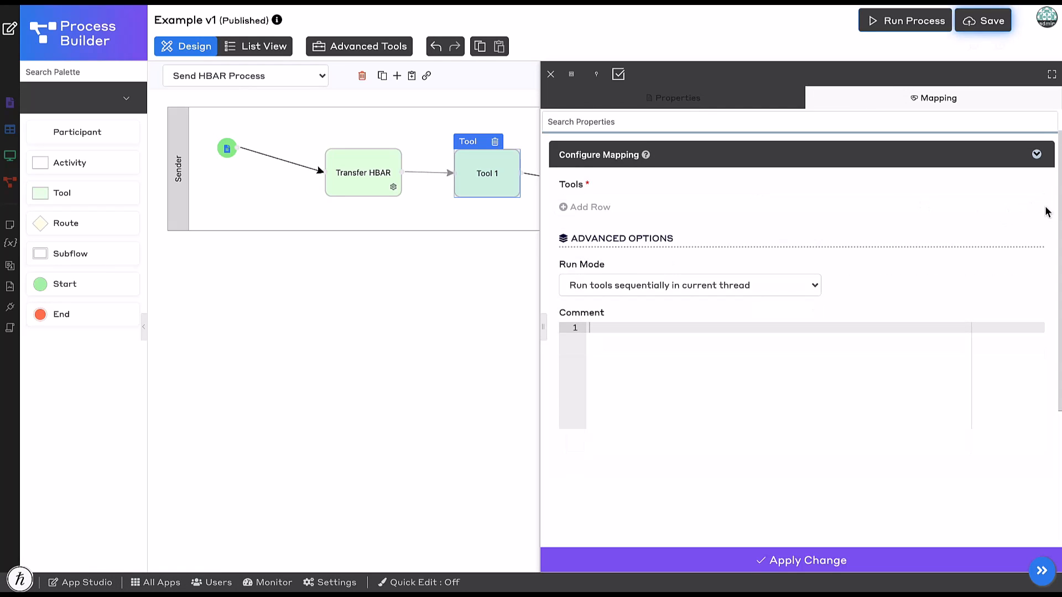
left_click(589, 207)
left_click(623, 204)
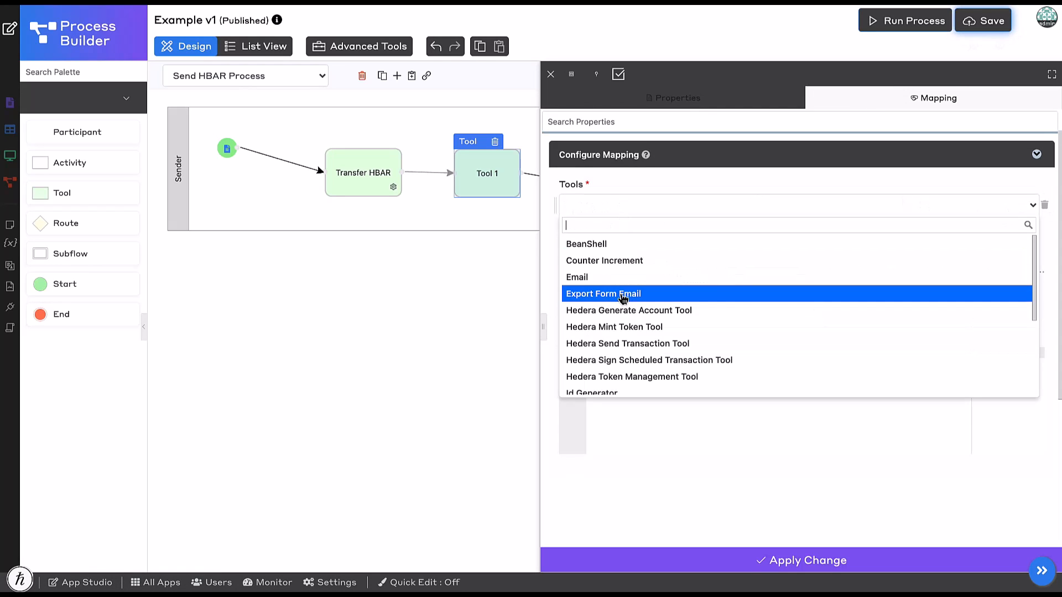
type("update")
left_click(625, 243)
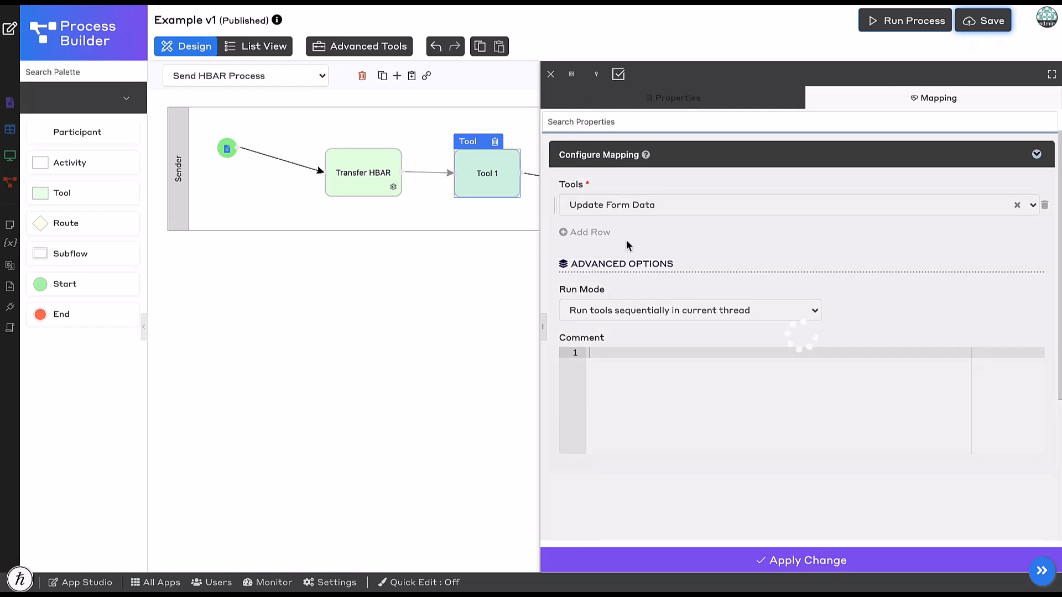
left_click(635, 294)
left_click(635, 347)
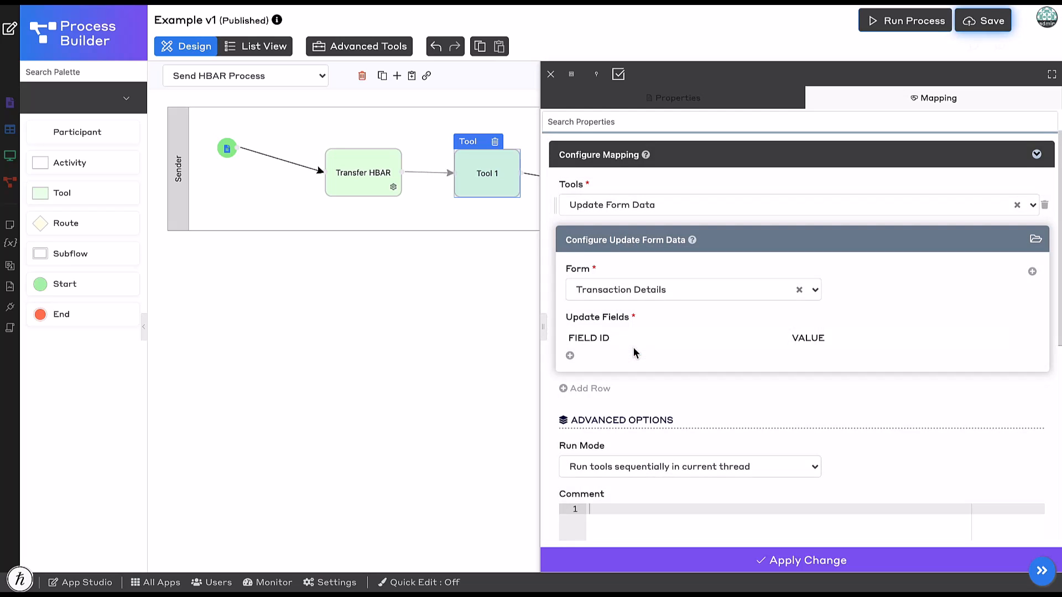
Add an update field row to the Update Form Data configuration for the field transaction_id
left_click(571, 356)
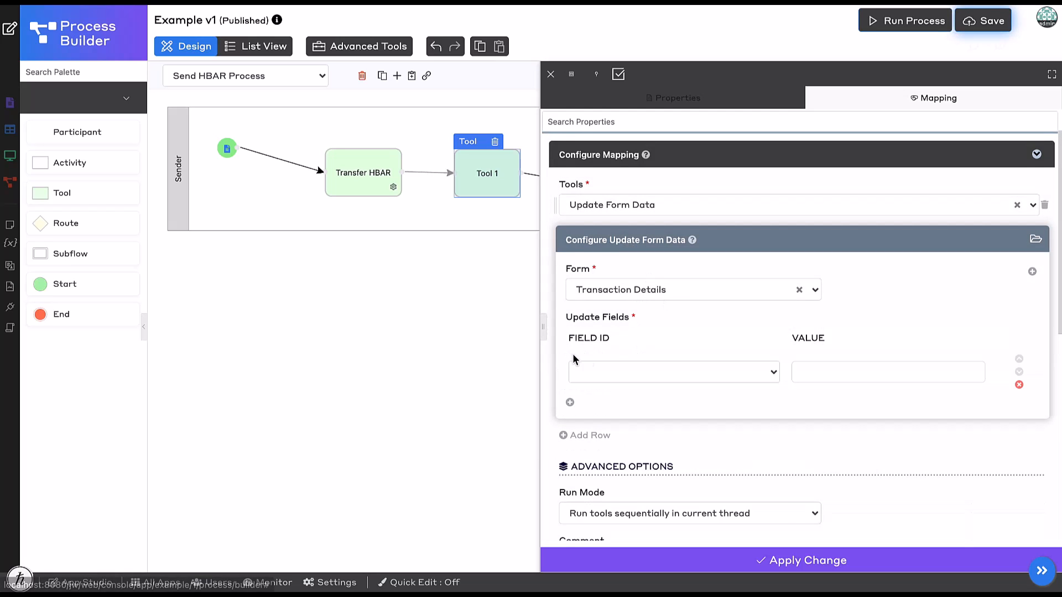
left_click(621, 373)
type("trans")
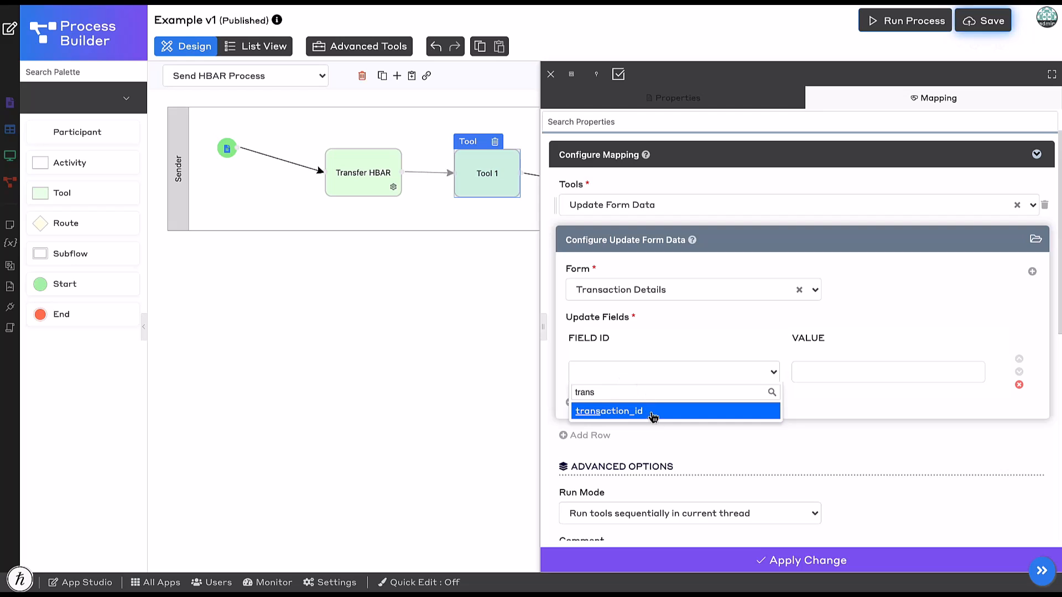
left_click(654, 416)
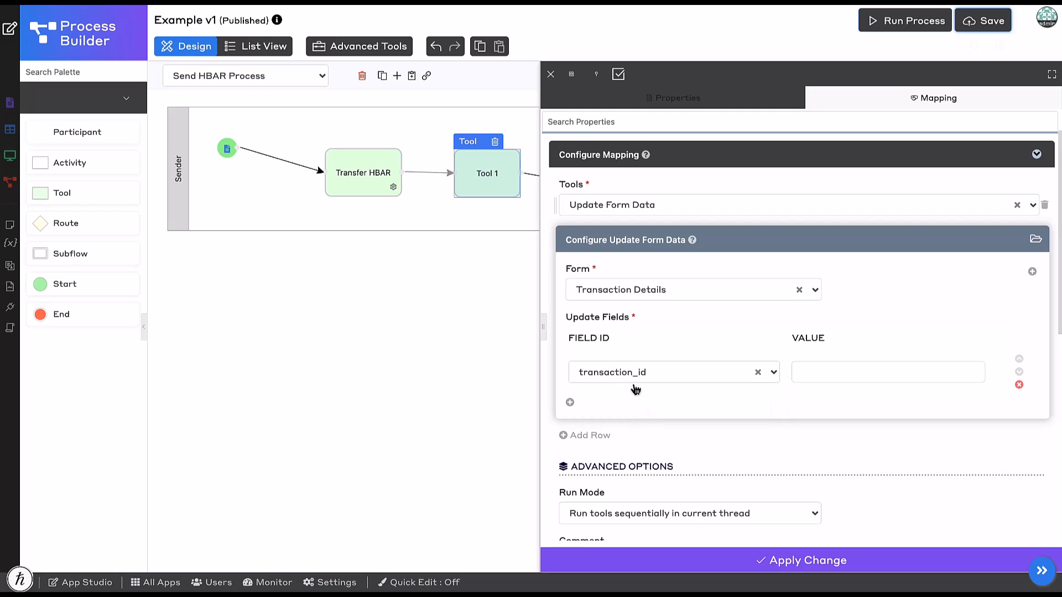
Set the transaction_id update value to the hash variable #variable.txId#, then apply the change and save the process
left_click(974, 372)
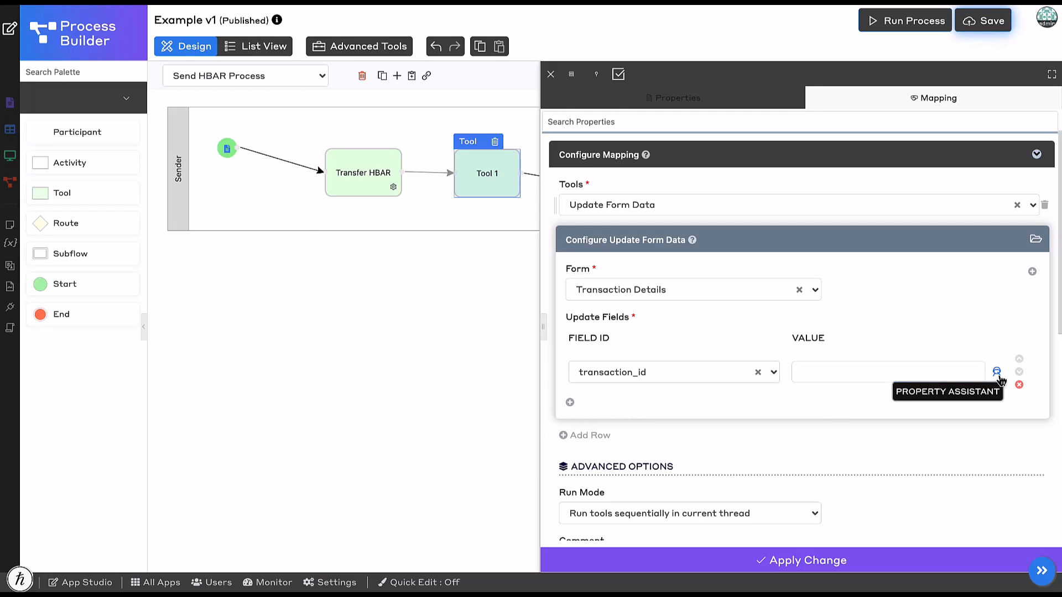
left_click(994, 372)
left_click(465, 226)
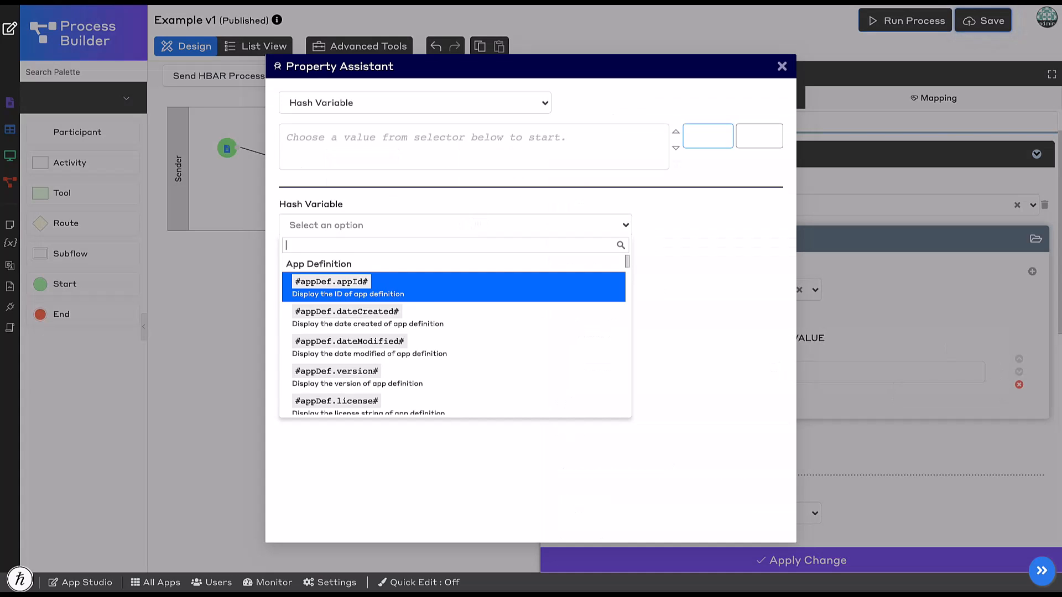
type("variable.")
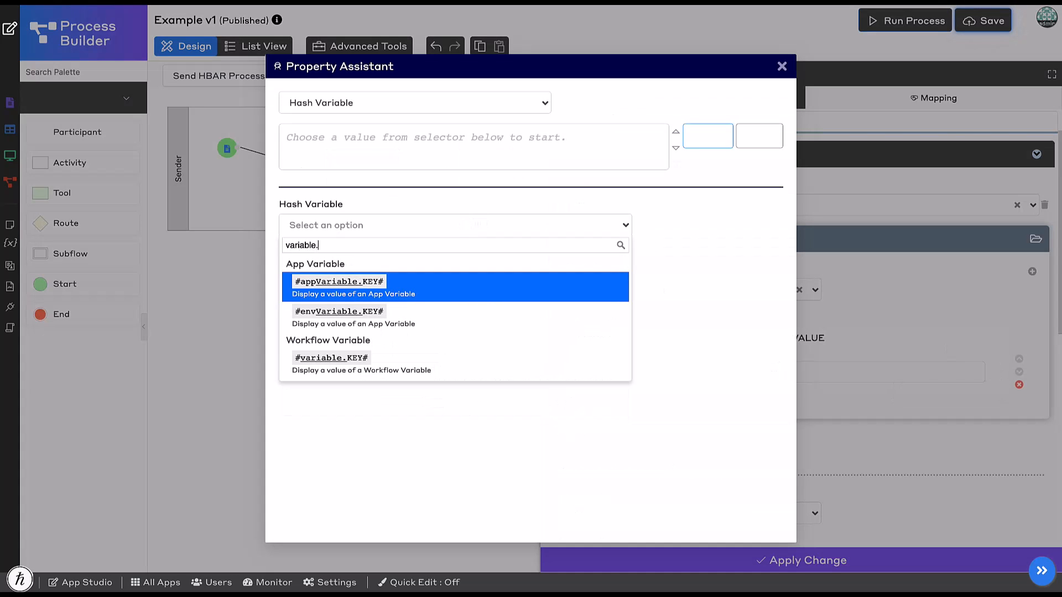
left_click(417, 368)
left_click(400, 308)
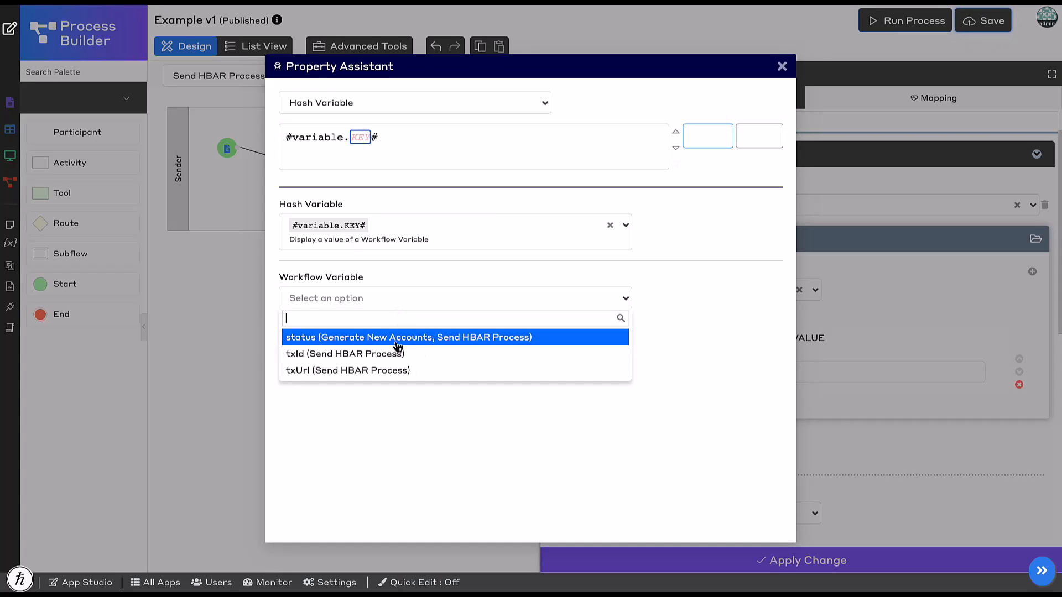
left_click(397, 355)
left_click(707, 137)
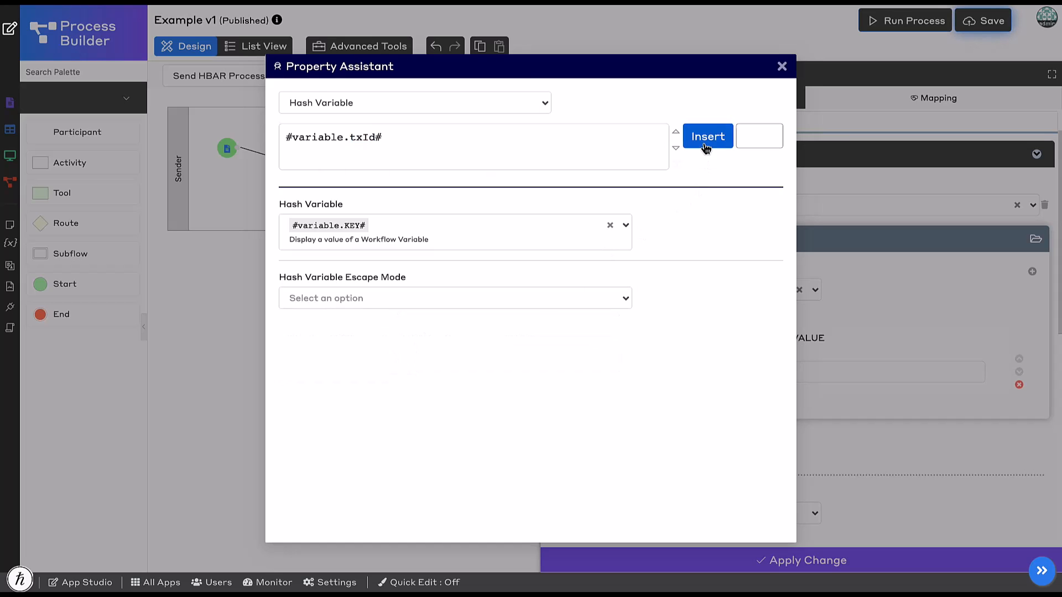
left_click(755, 562)
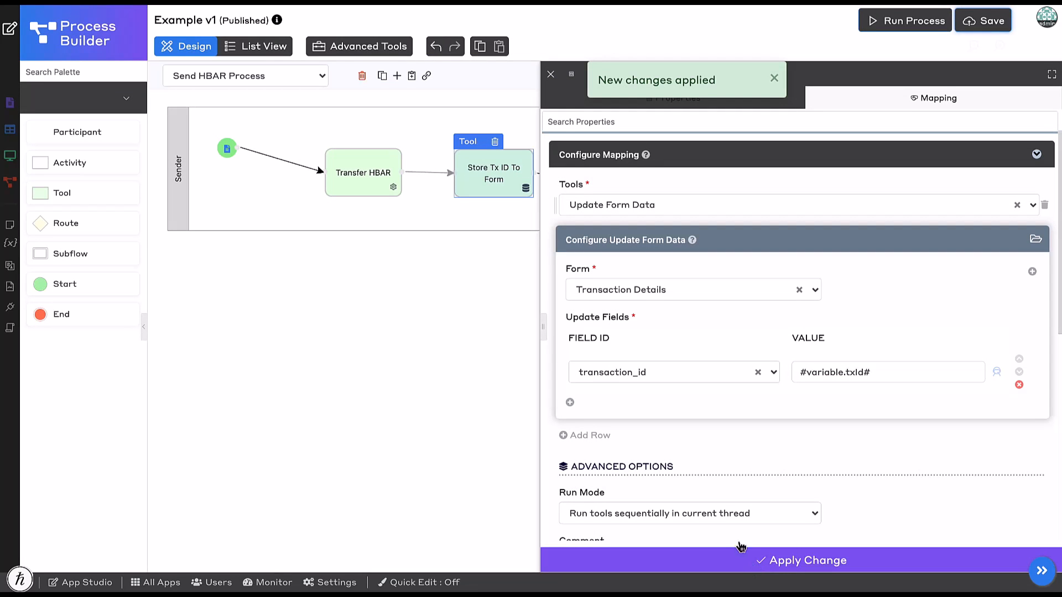
left_click(988, 27)
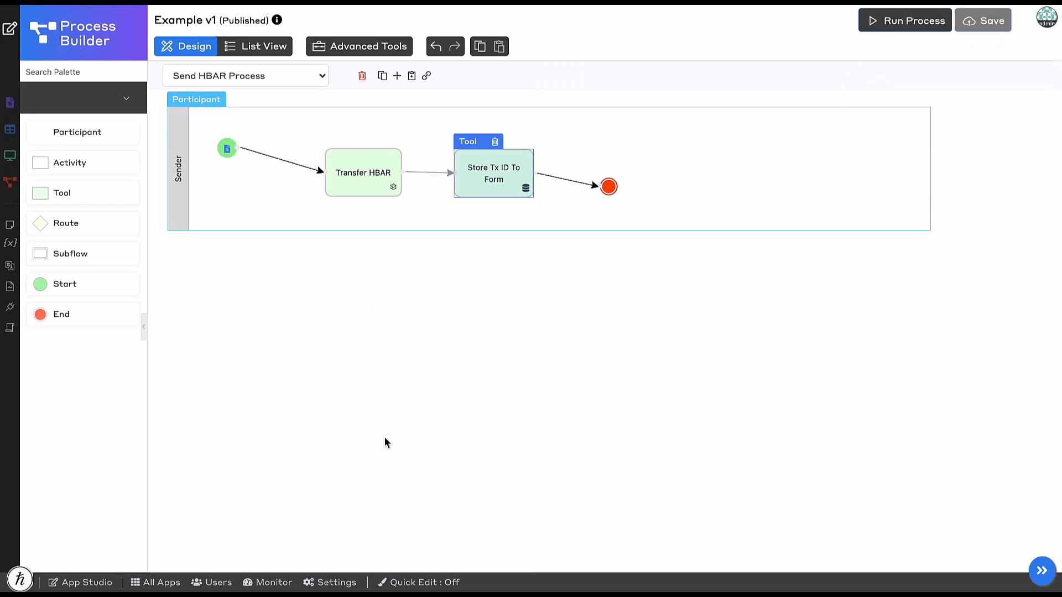
Launch the Example app and copy the account ID of the most recently created account in Manage Account Details
left_click(10, 28)
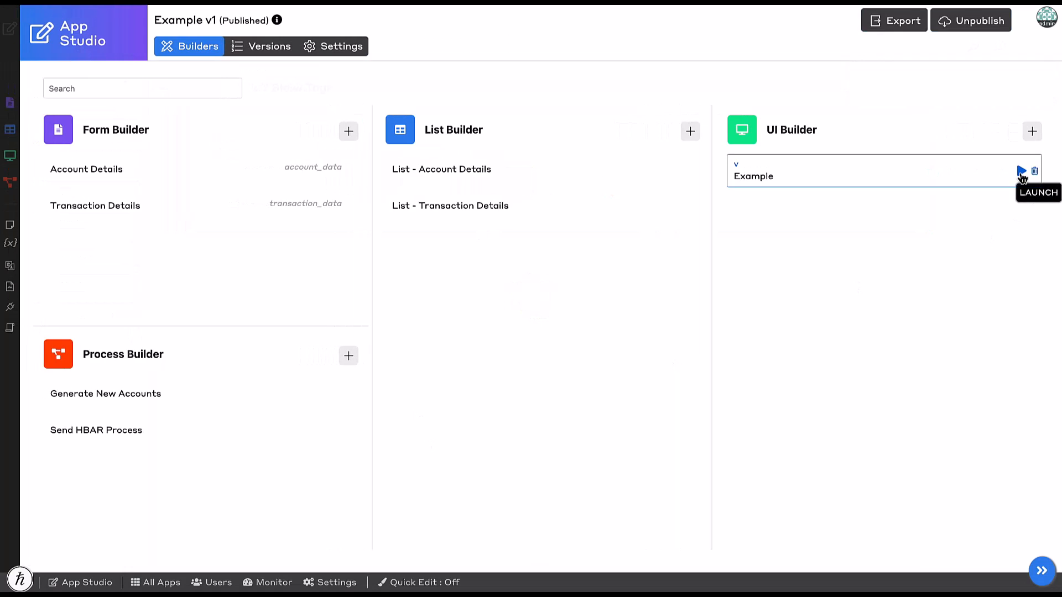
left_click(1022, 170)
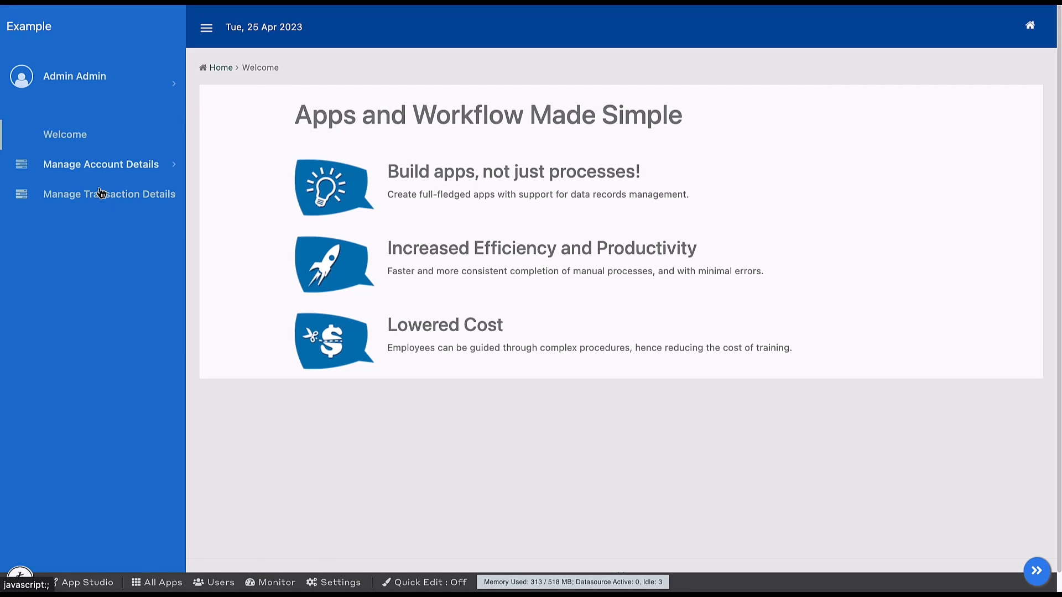
left_click(97, 164)
left_click(95, 219)
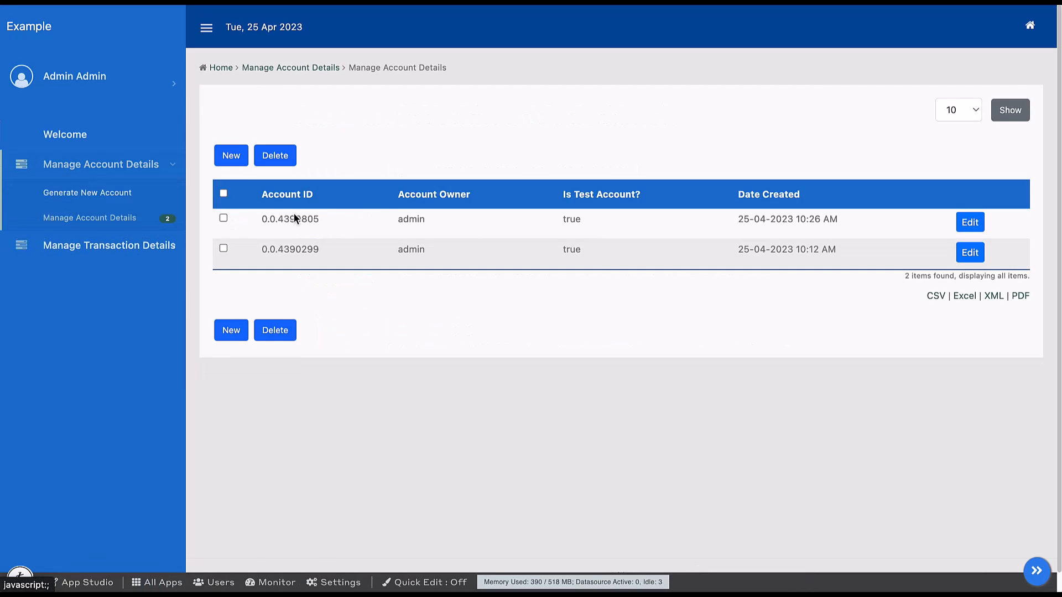
left_click_drag(261, 218, 350, 222)
key("ctrl+c")
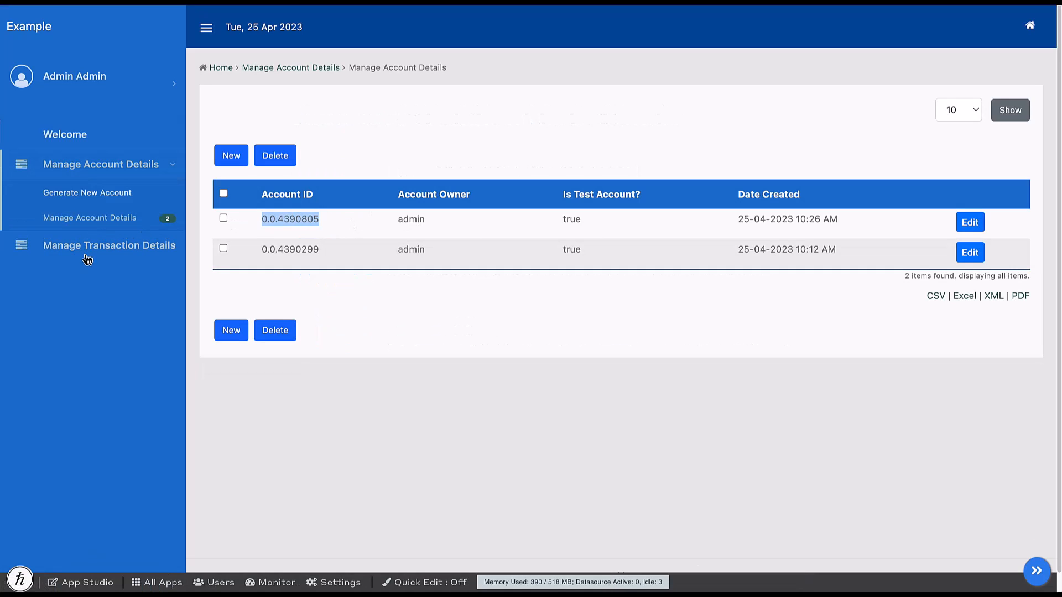
Submit a Transfer HBAR request for 1.7865 HBAR from the first listed sender account to the copied receiver account ID
left_click(100, 245)
left_click(89, 282)
left_click(524, 189)
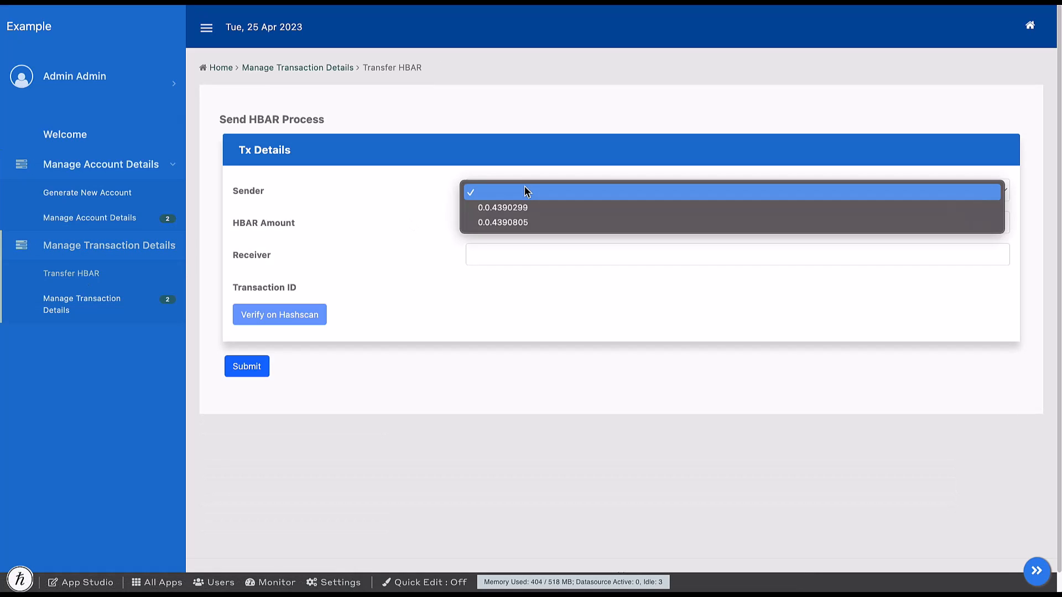
left_click(516, 207)
left_click(506, 255)
key("ctrl+v")
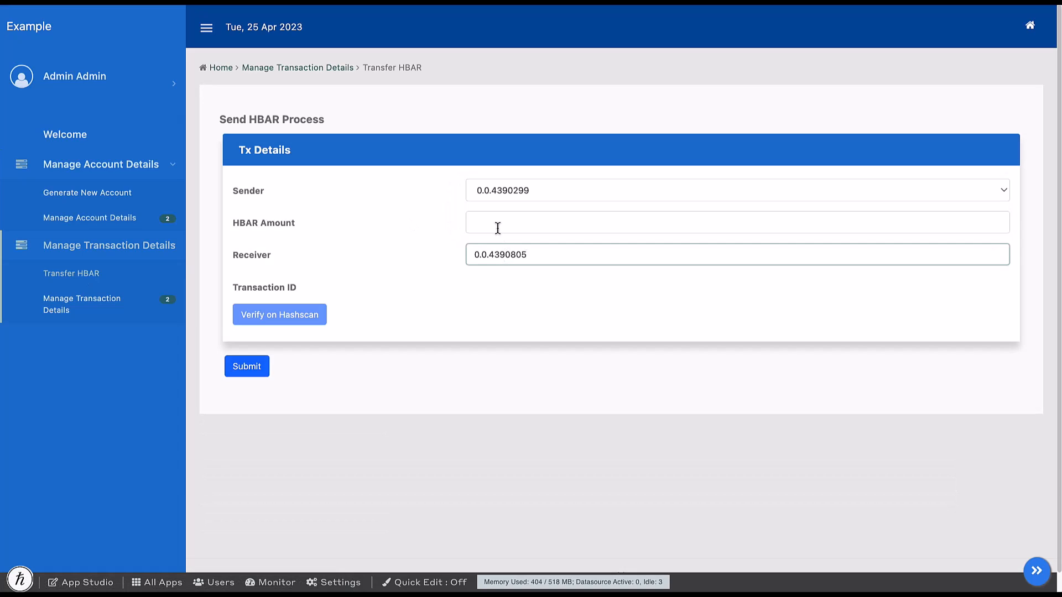
left_click(498, 227)
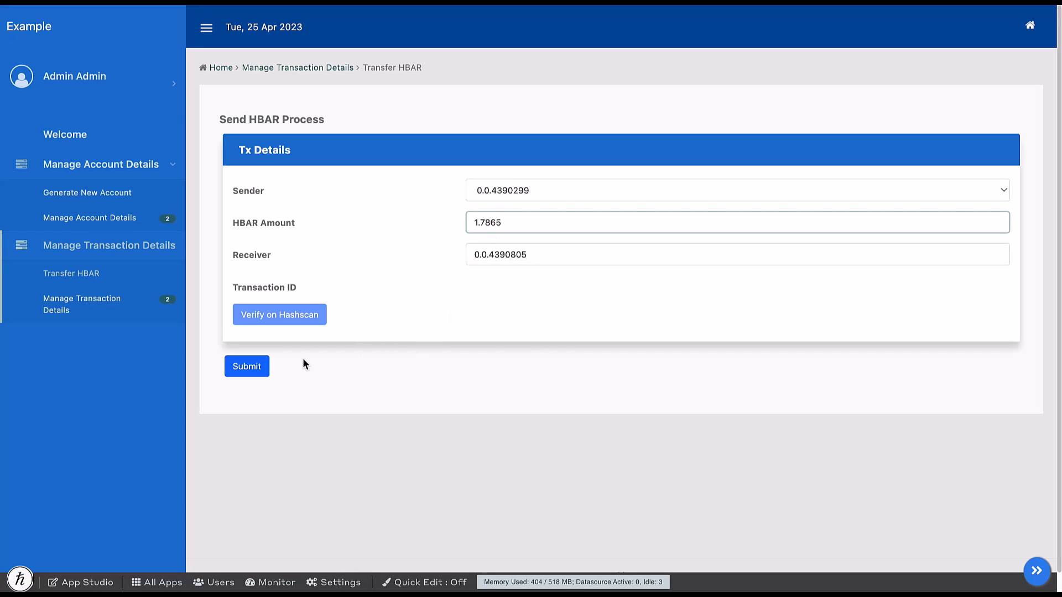
left_click(256, 368)
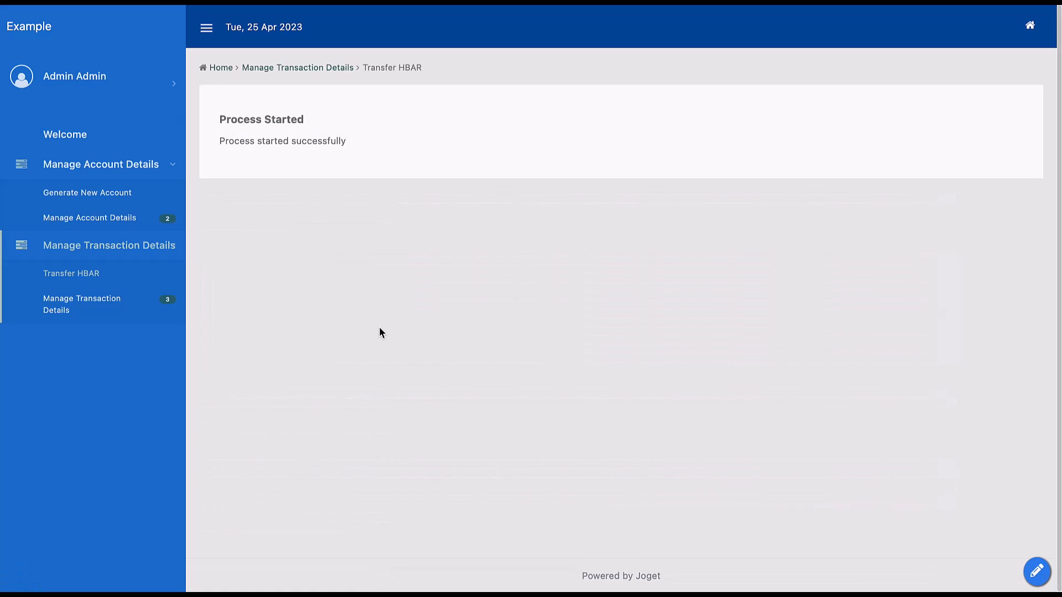
Open the 1.7865 HBAR record in Manage Transaction Details and check its Transaction ID
left_click(83, 309)
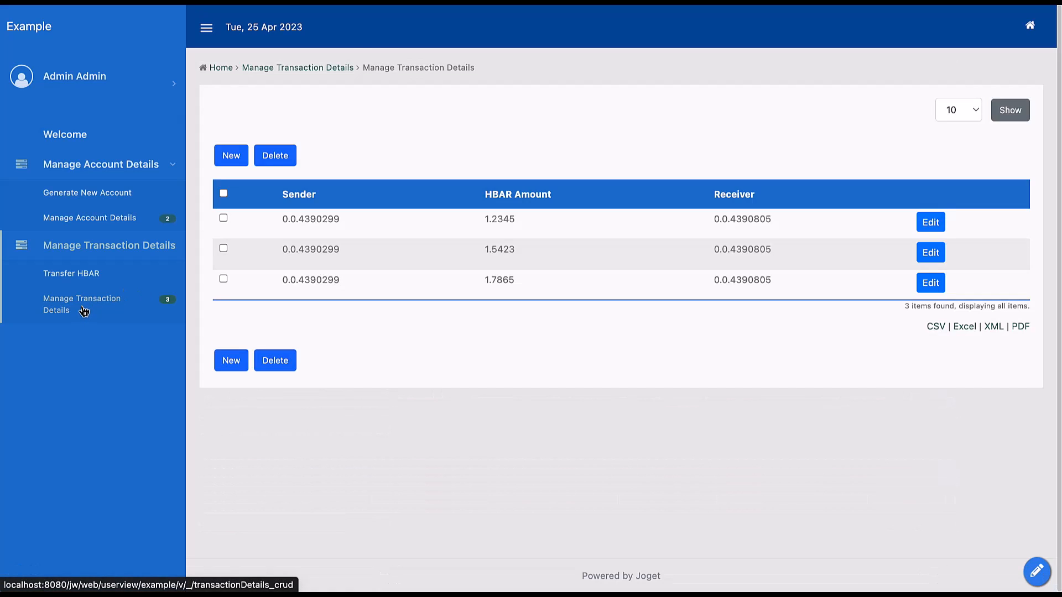
left_click(931, 283)
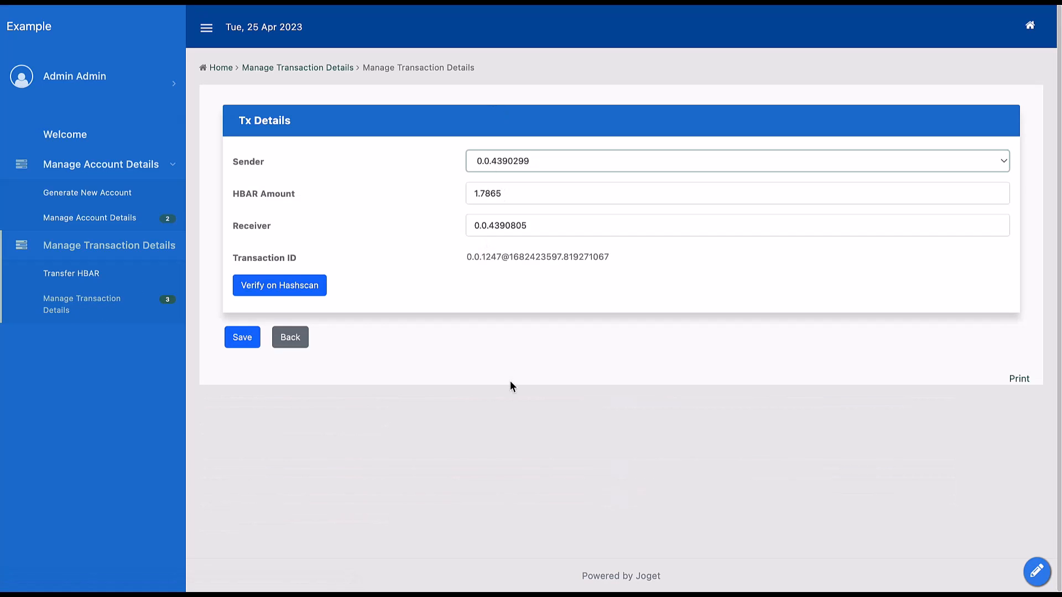
left_click_drag(460, 260, 614, 259)
left_click(645, 262)
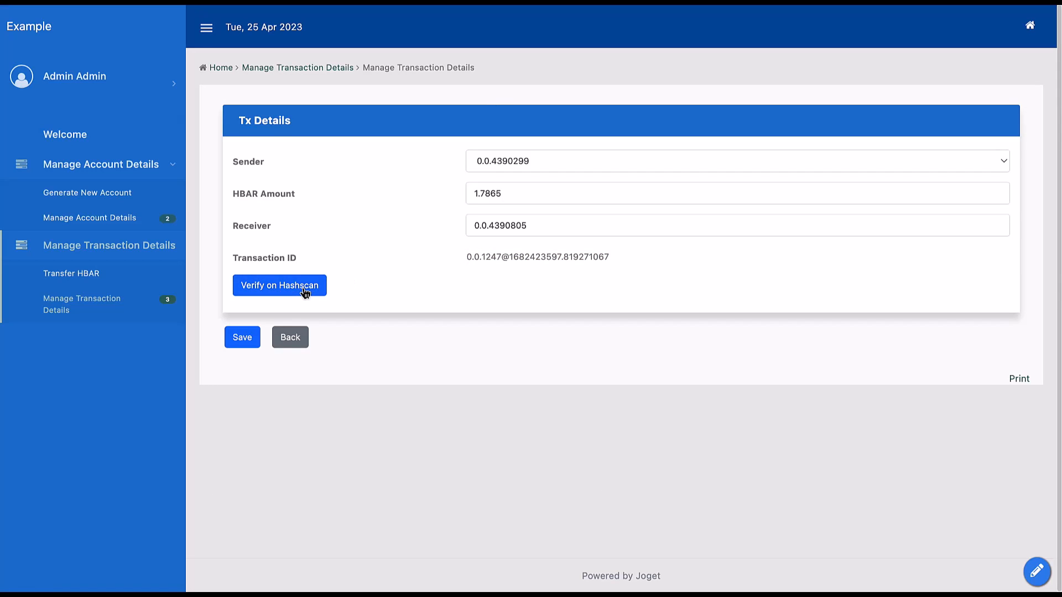
Open the transaction on Hashscan through its verification link and examine the sender's amount under Hbar Transfers
left_click(280, 285)
scroll(349, 403, "down", 1)
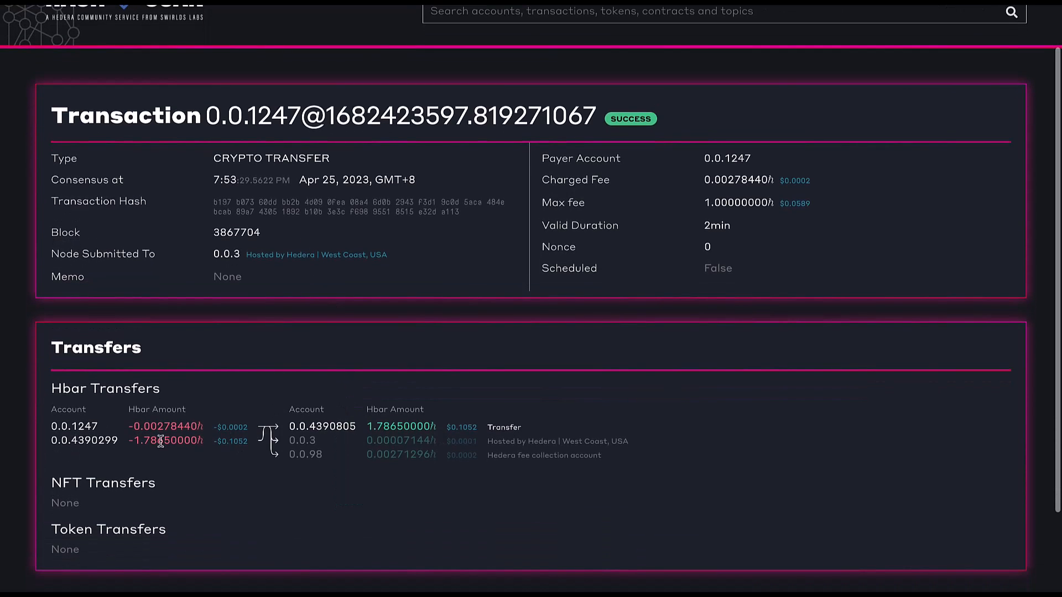
left_click_drag(130, 440, 206, 446)
left_click(491, 386)
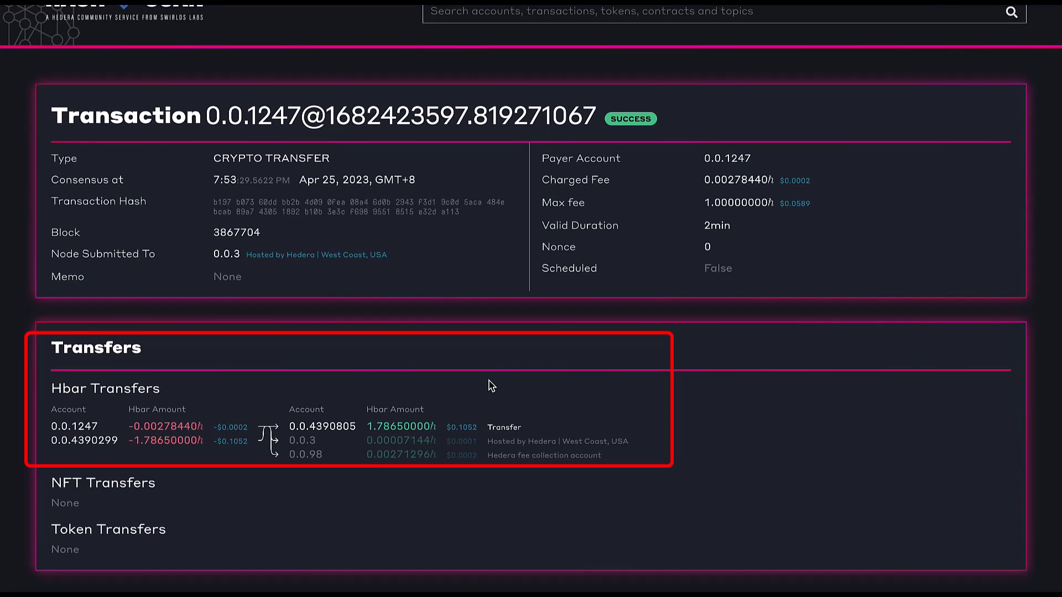